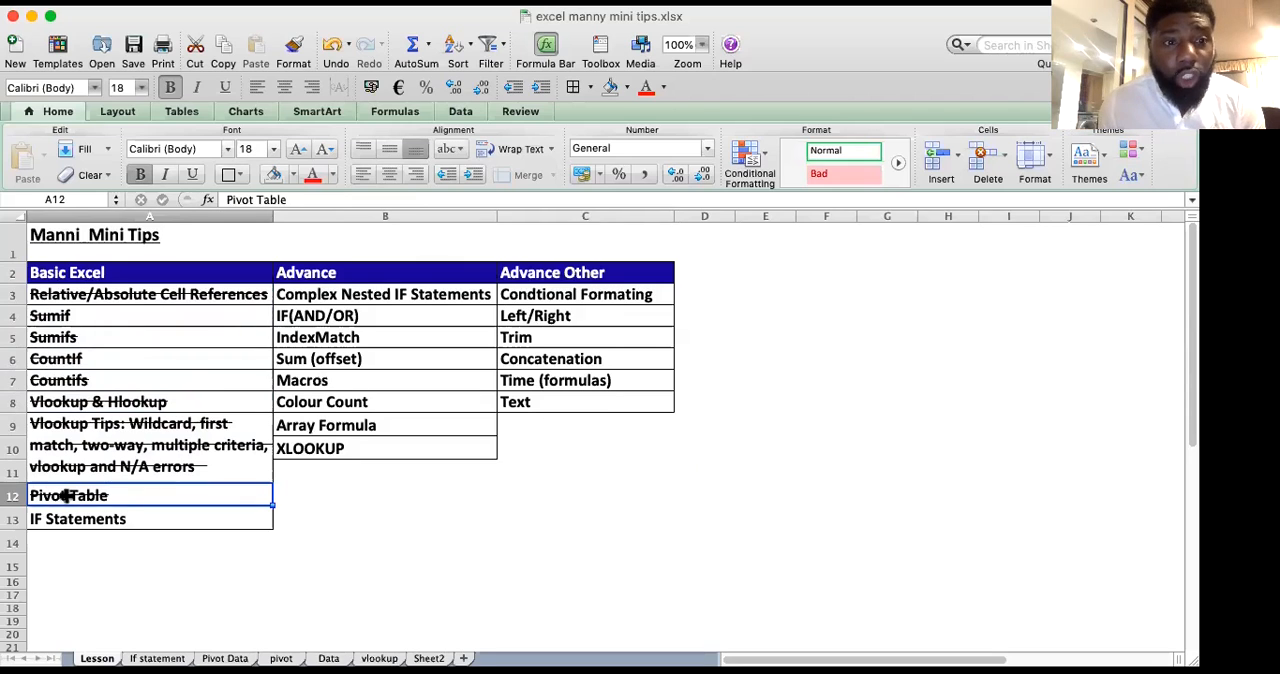
# Step: Review the IF Statements, Complex Nested IF Statements and IF(AND/OR) topics in the lesson list, and open the If statement sheet
pyautogui.click(90, 519)
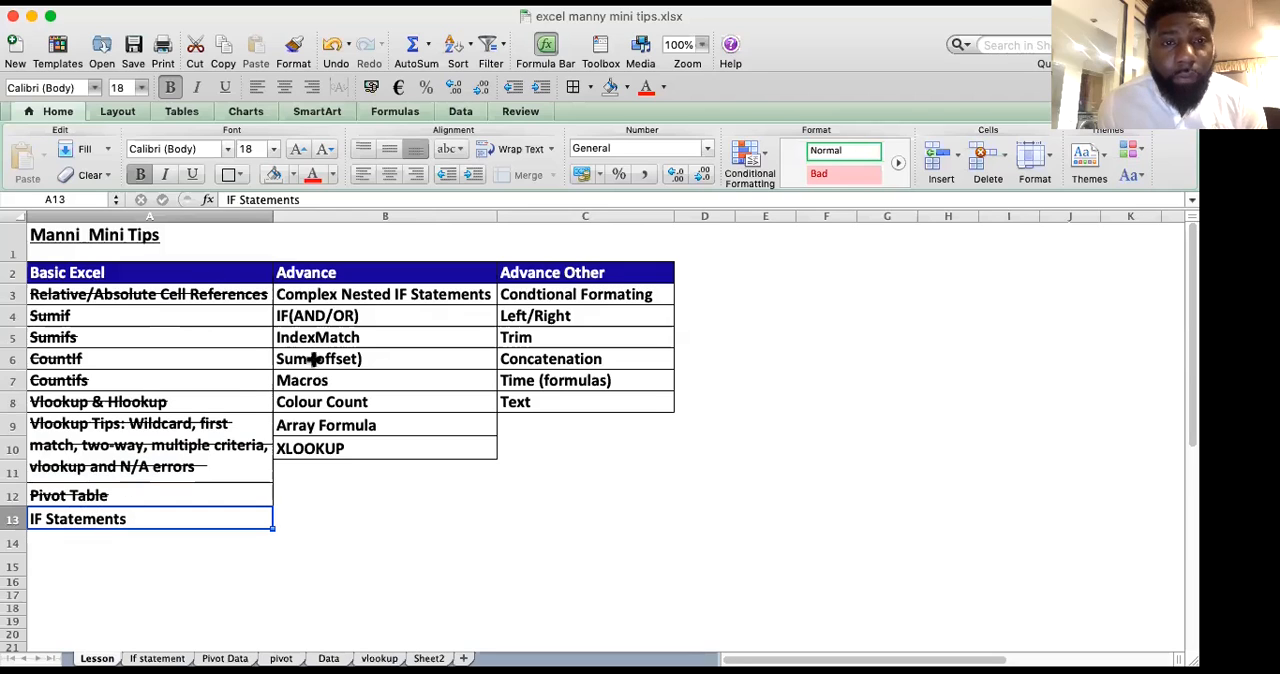
pyautogui.click(386, 294)
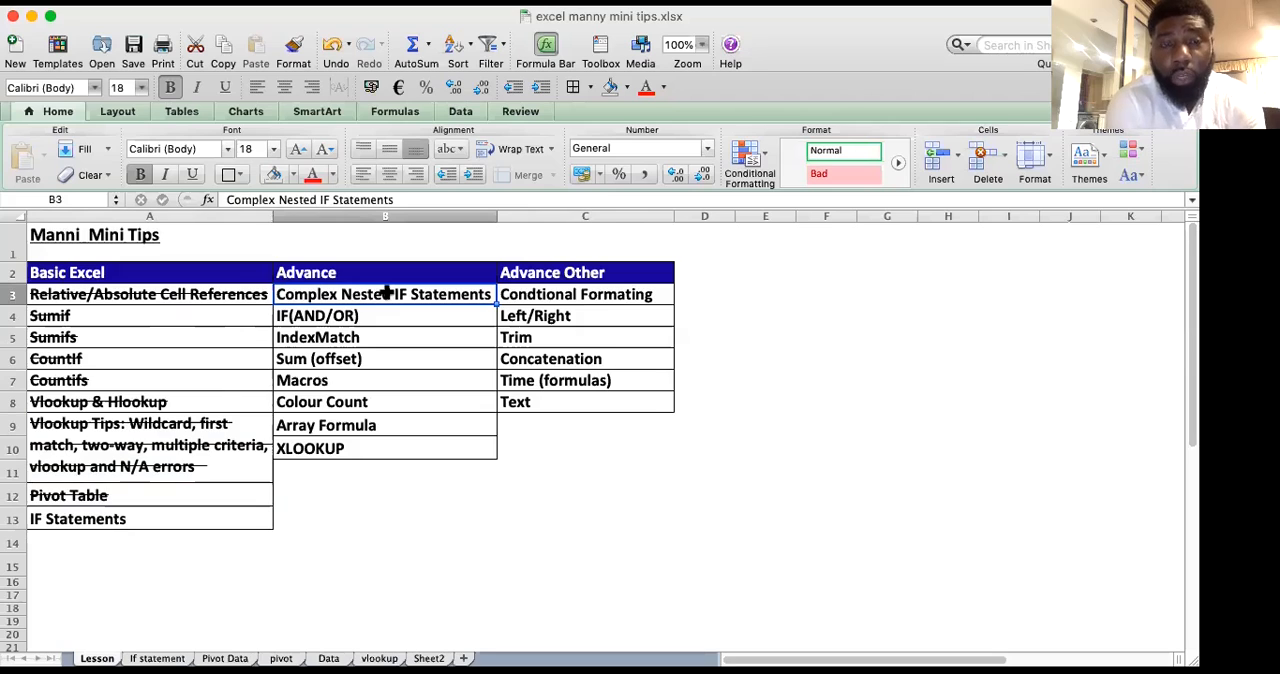
pyautogui.click(349, 315)
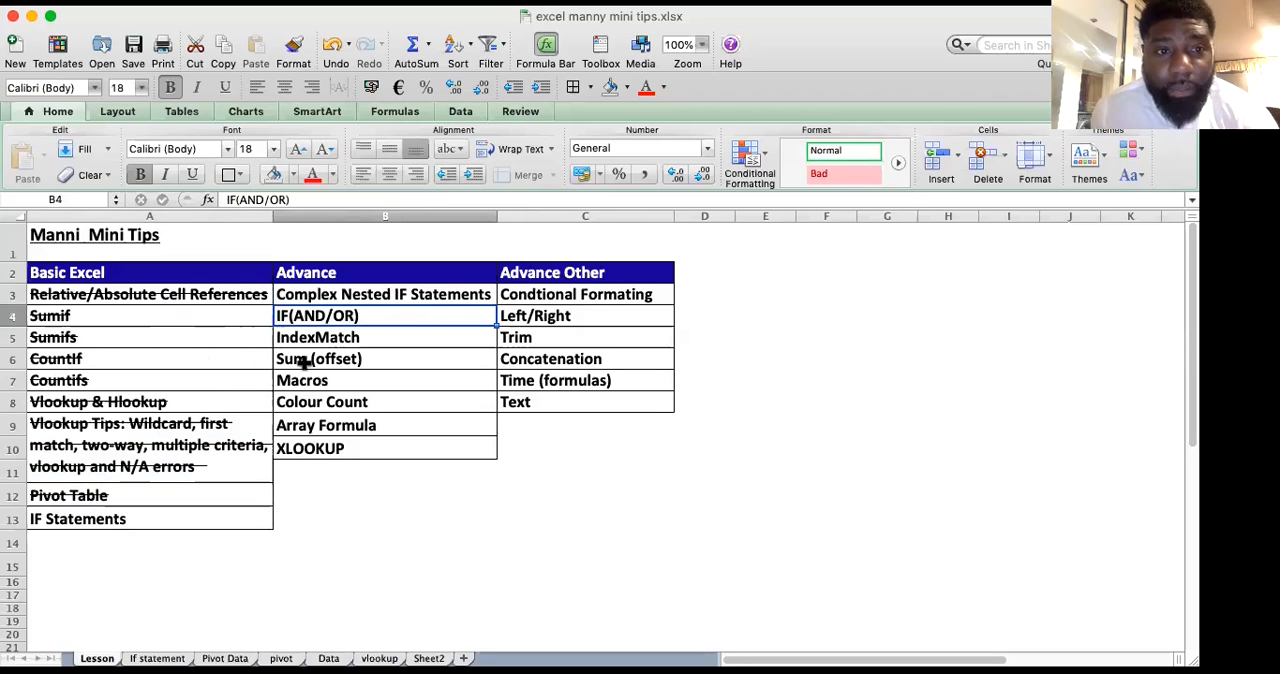
pyautogui.click(135, 518)
pyautogui.moveTo(349, 290); pyautogui.dragTo(349, 330)
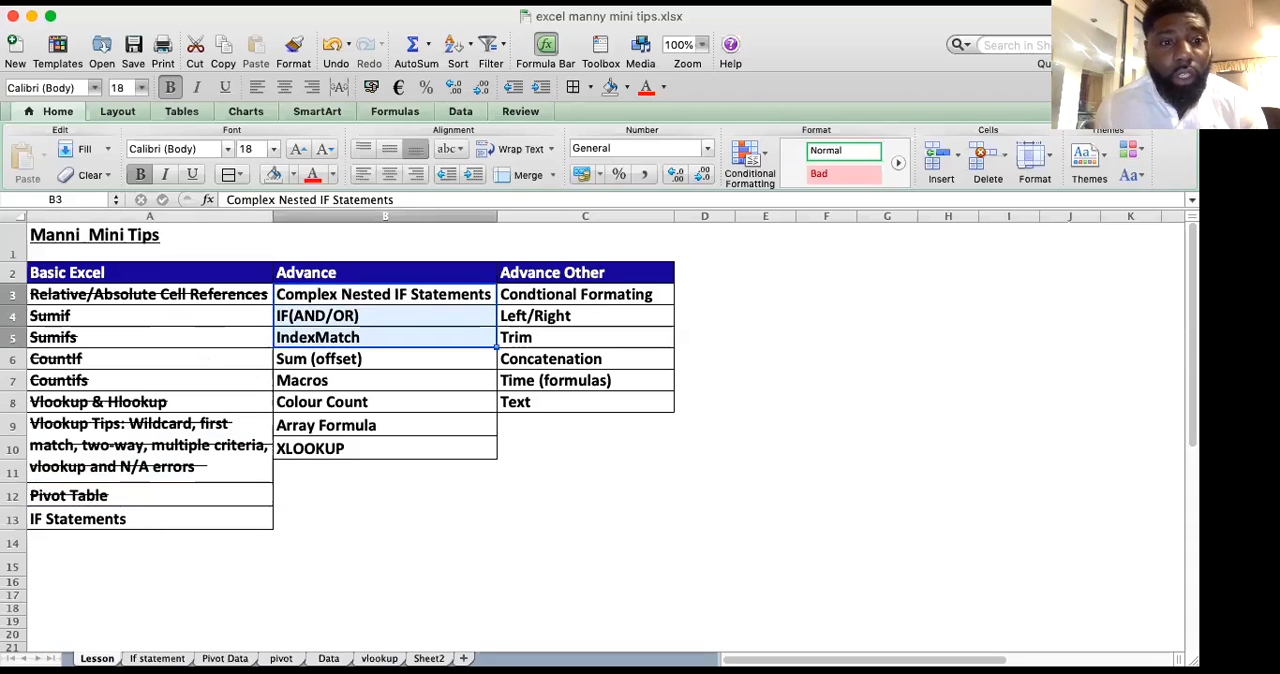
pyautogui.click(157, 658)
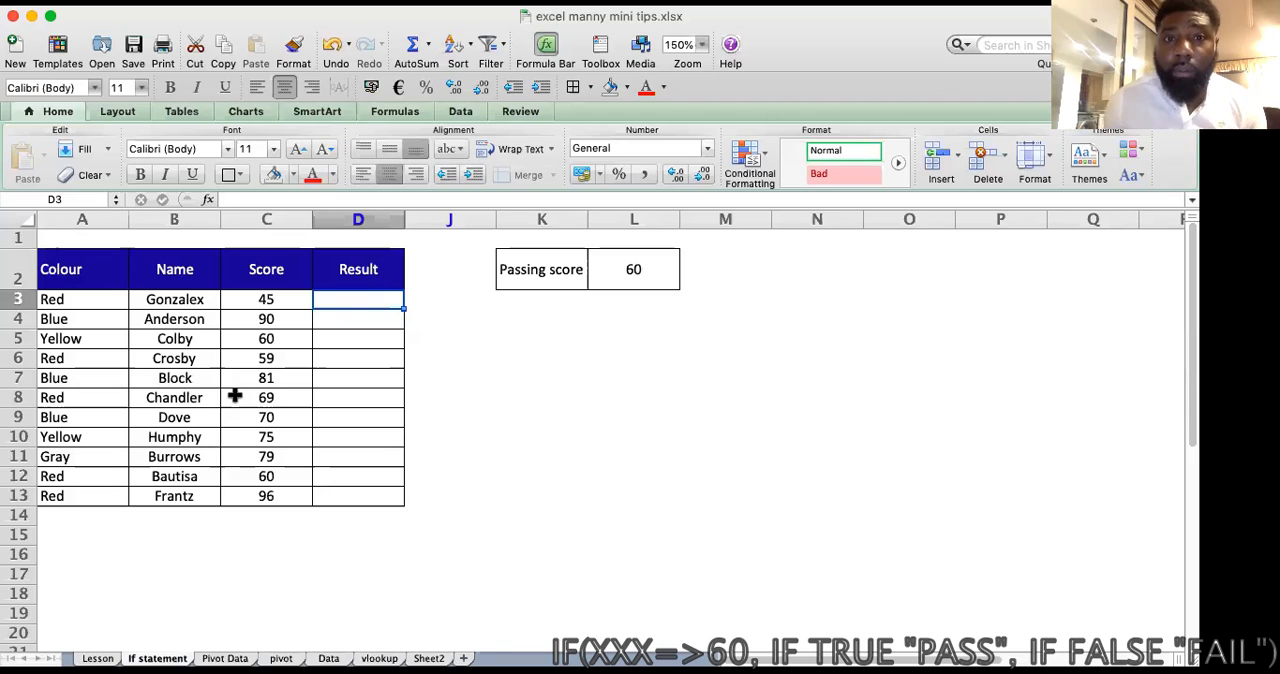
# Step: Examine the passing score in L2 and the names in B3:B13 that it applies to
pyautogui.click(572, 284)
pyautogui.click(630, 274)
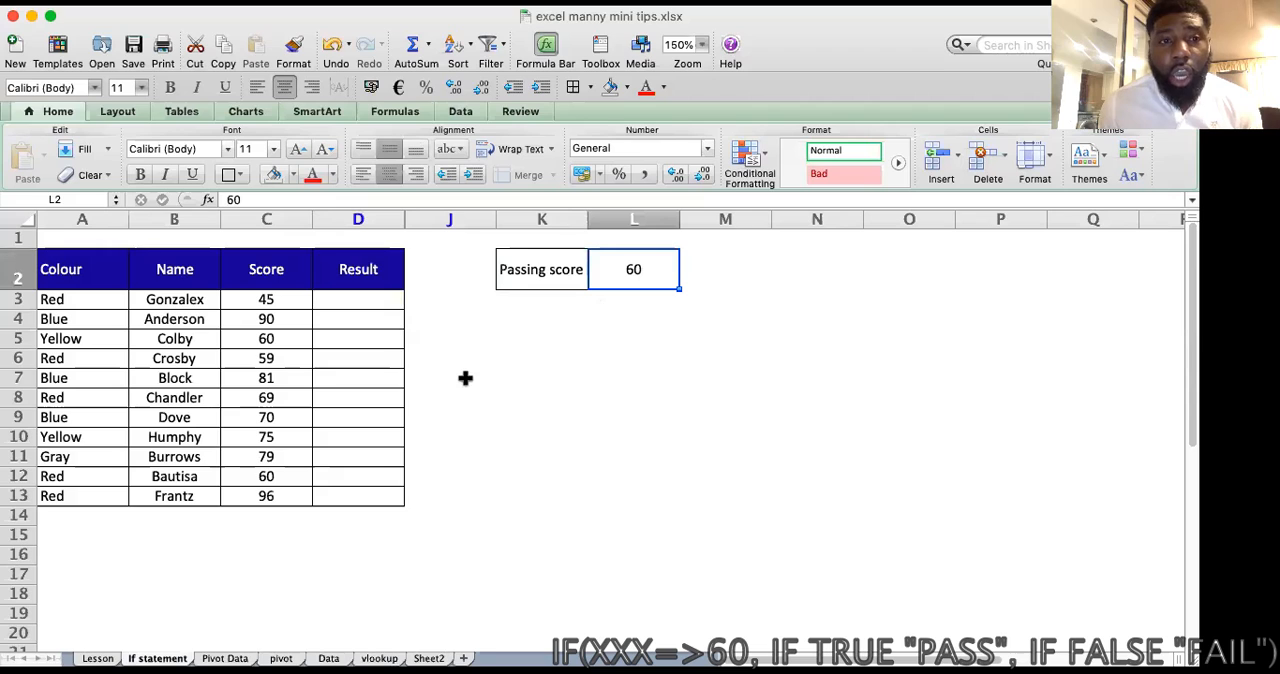
pyautogui.moveTo(172, 296); pyautogui.dragTo(172, 498)
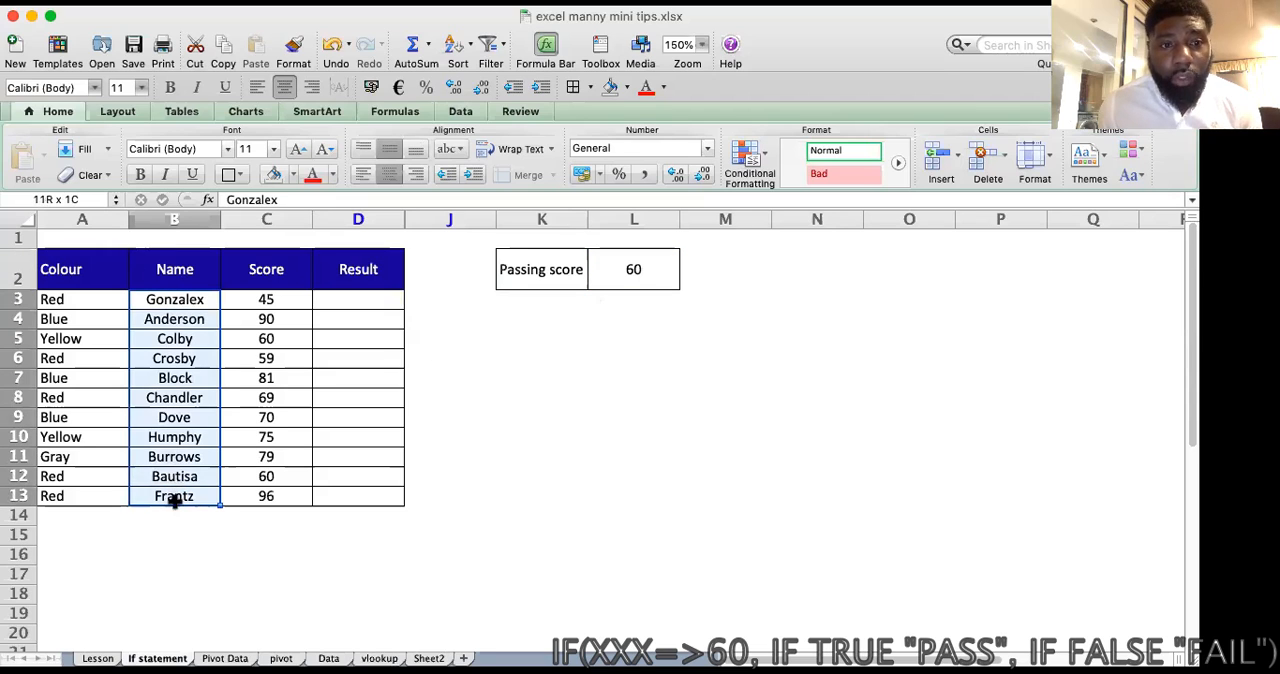
pyautogui.click(669, 269)
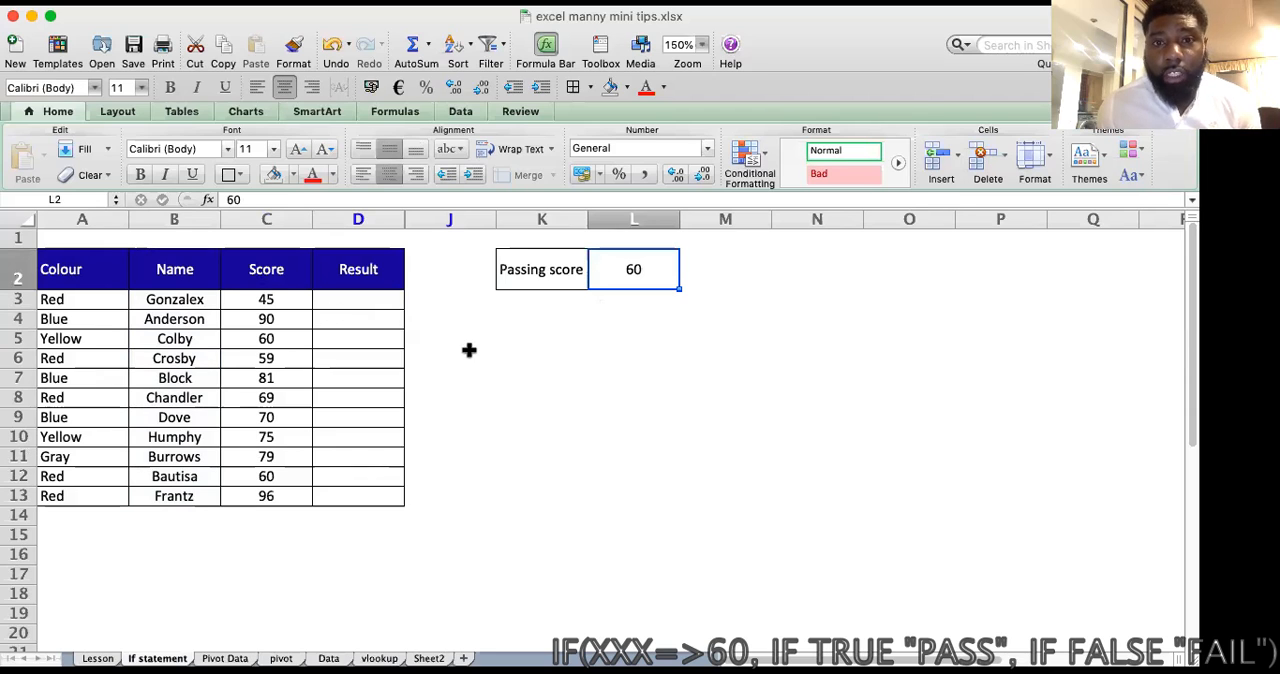
# Step: Begin an IF formula in D3 that compares the score in C3, using >=, with the absolute passing score reference $L$2
pyautogui.click(342, 301)
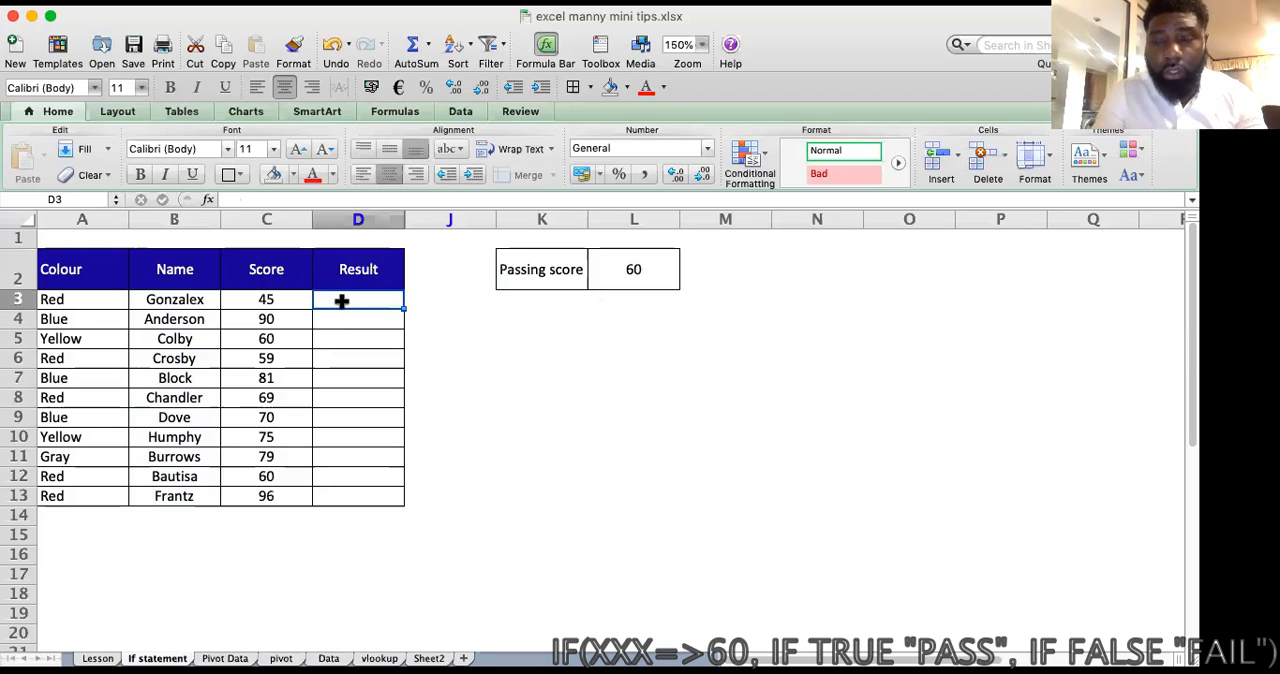
pyautogui.write('=')
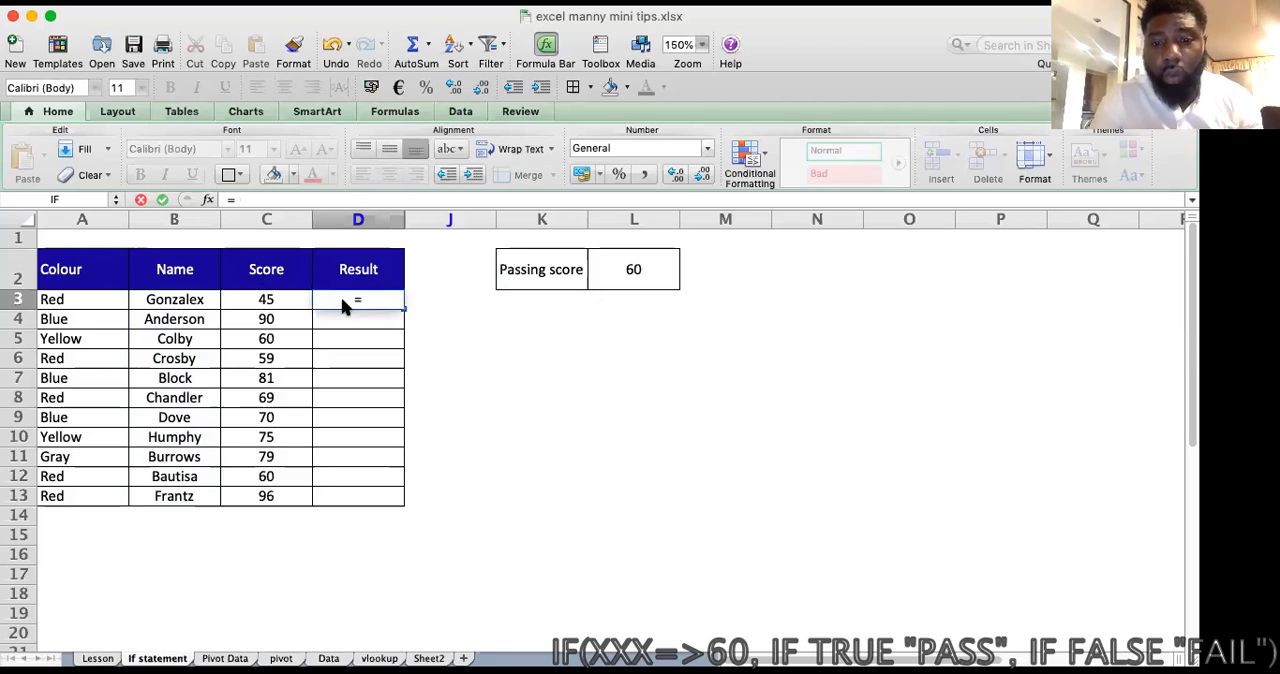
pyautogui.write('if(')
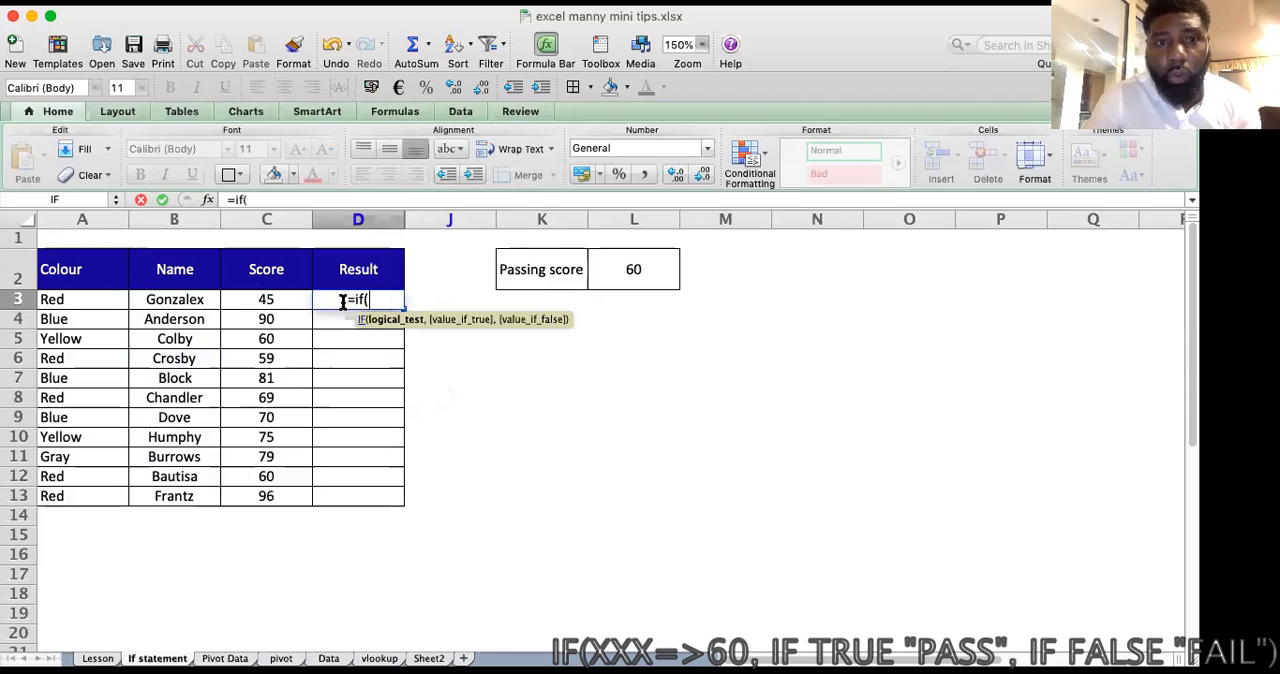
pyautogui.click(258, 299)
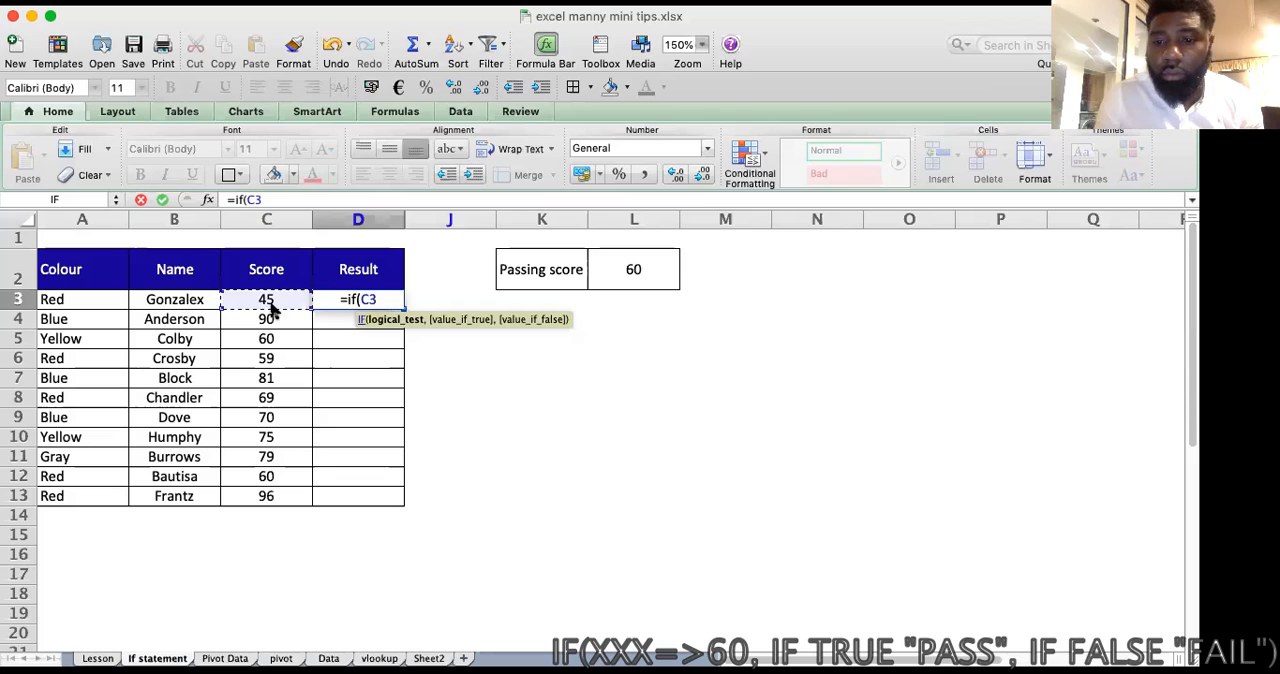
pyautogui.write('>')
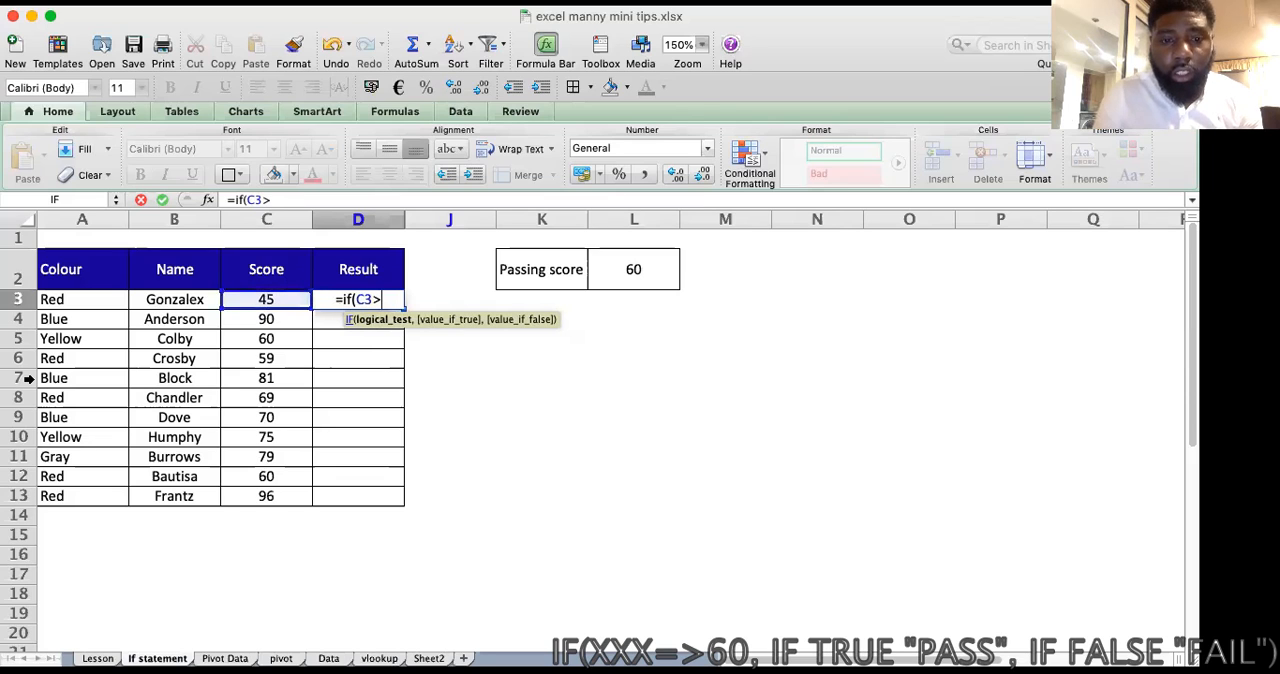
pyautogui.write('=')
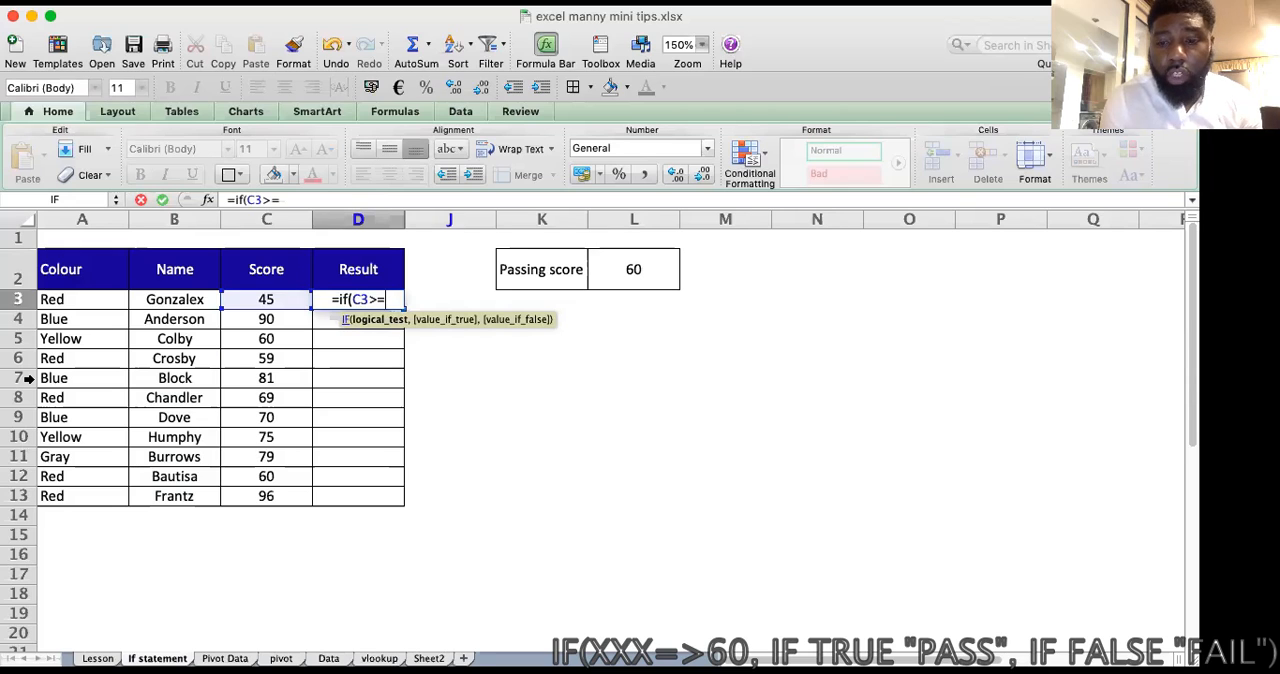
pyautogui.write(',')
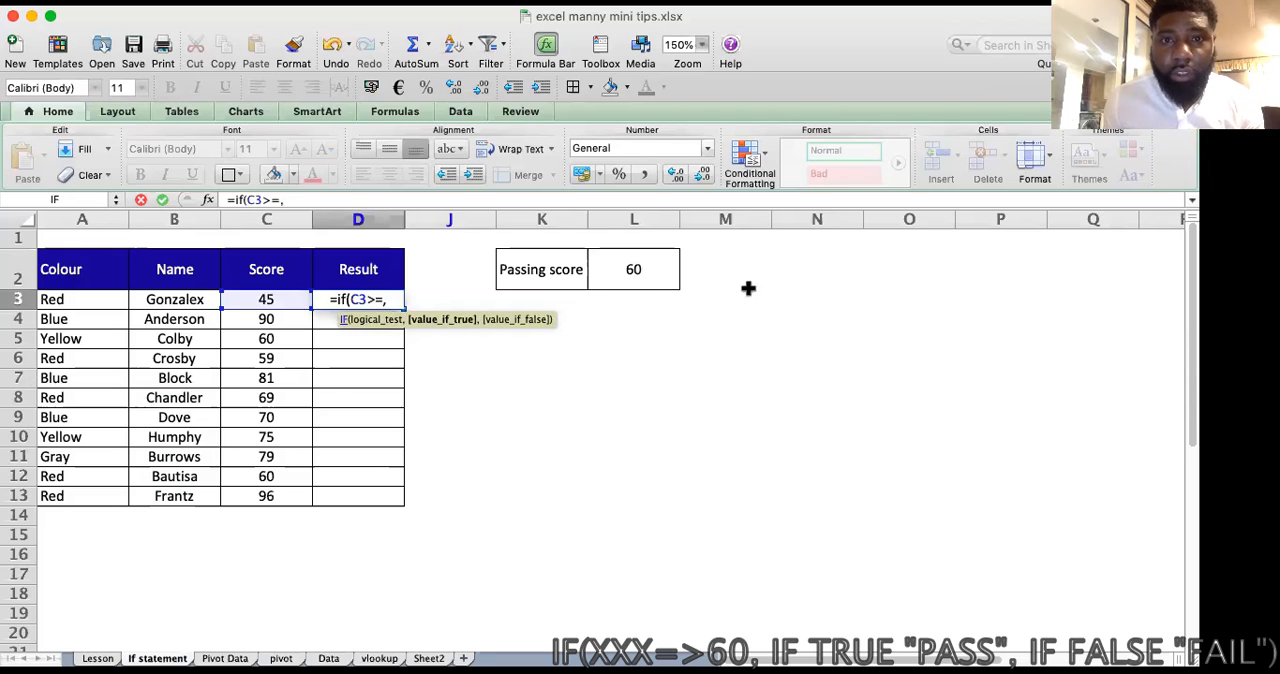
pyautogui.click(654, 270)
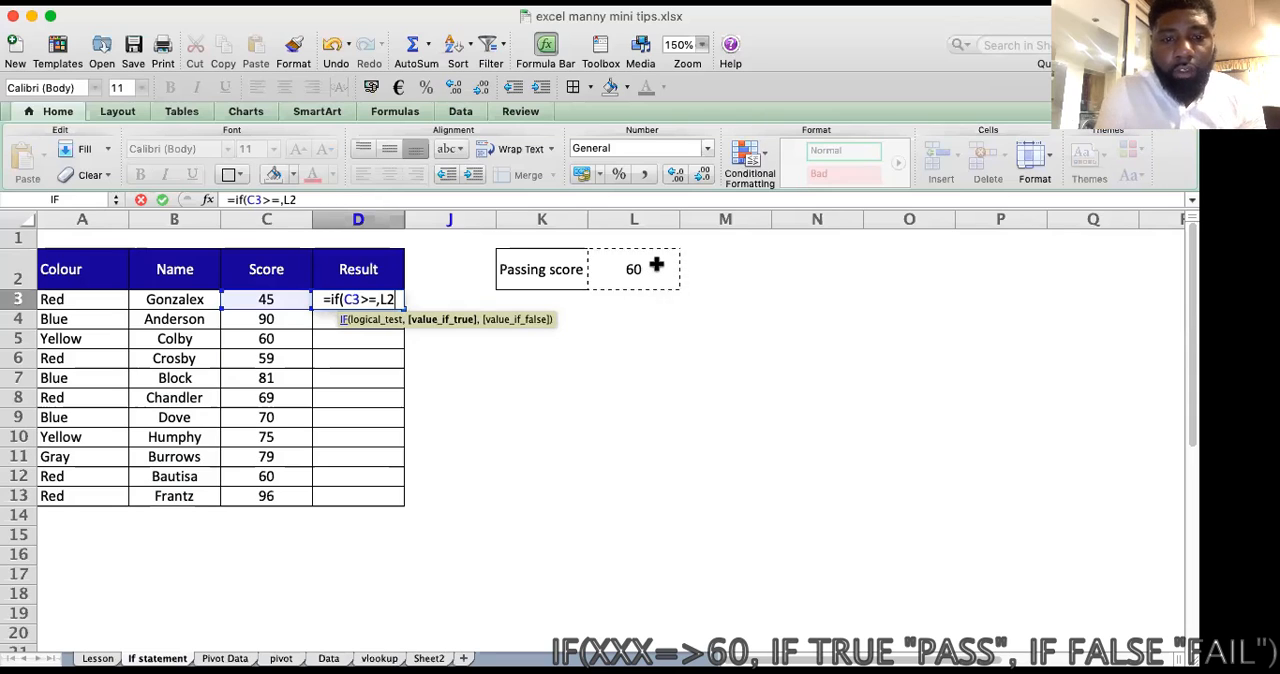
pyautogui.press('F4')
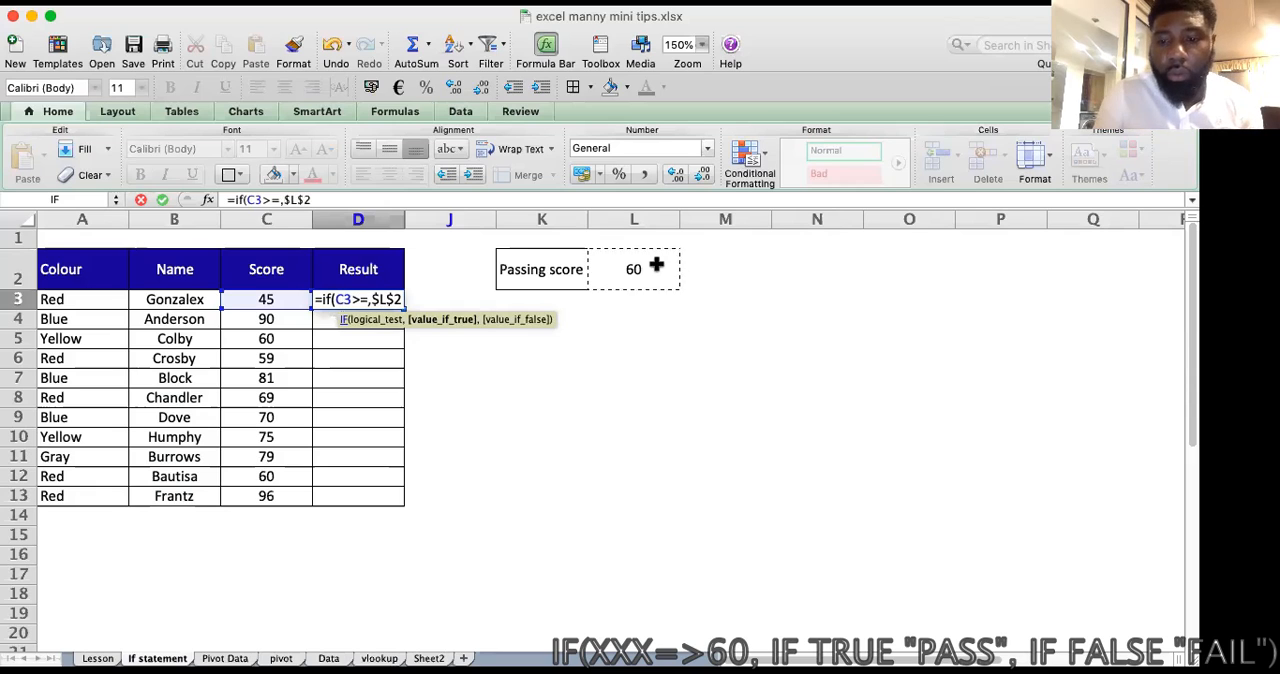
# Step: Complete the D3 formula with "Pass" for true and "Fail" for false, entering it as =IF(C3>=$L$2,"Pass","Fail")
pyautogui.write(',')
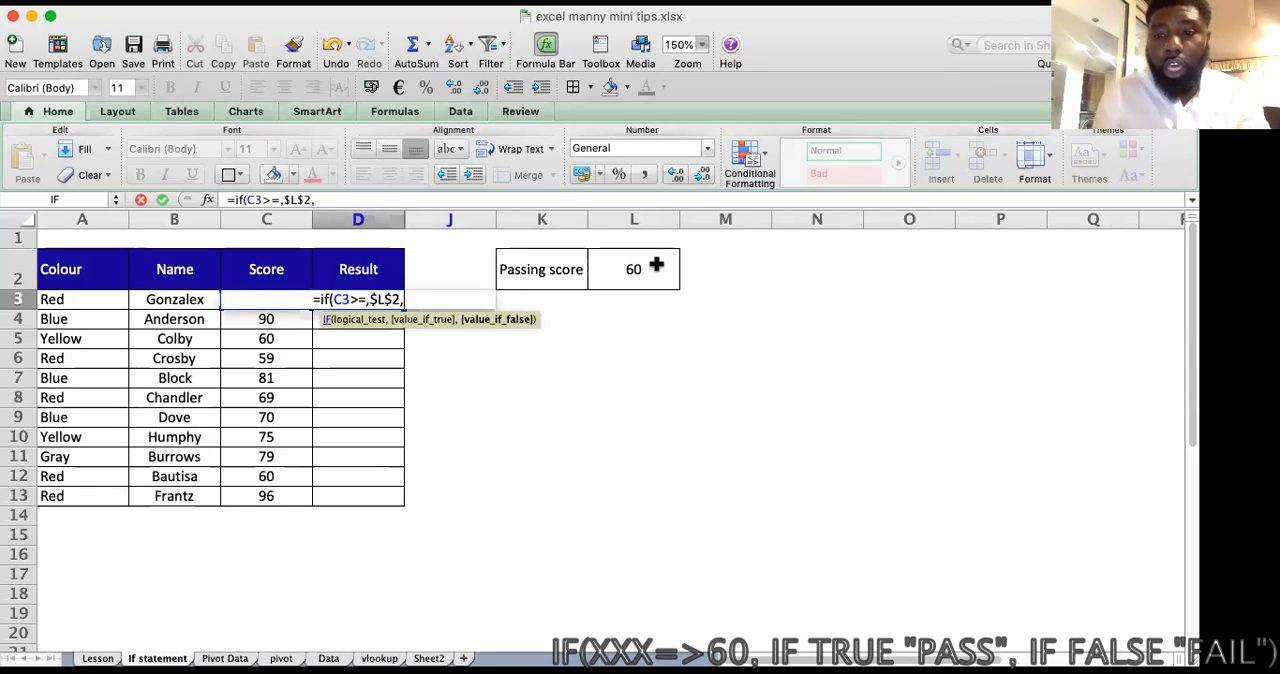
pyautogui.write('"')
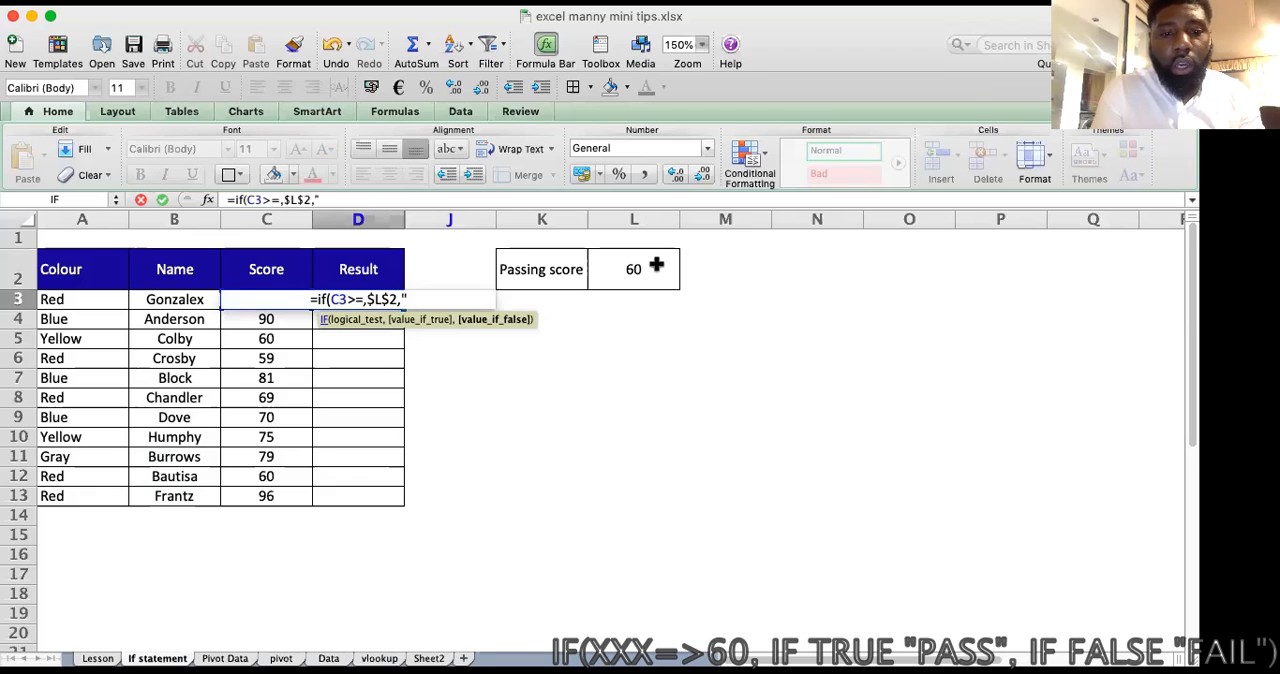
pyautogui.write('Pass"')
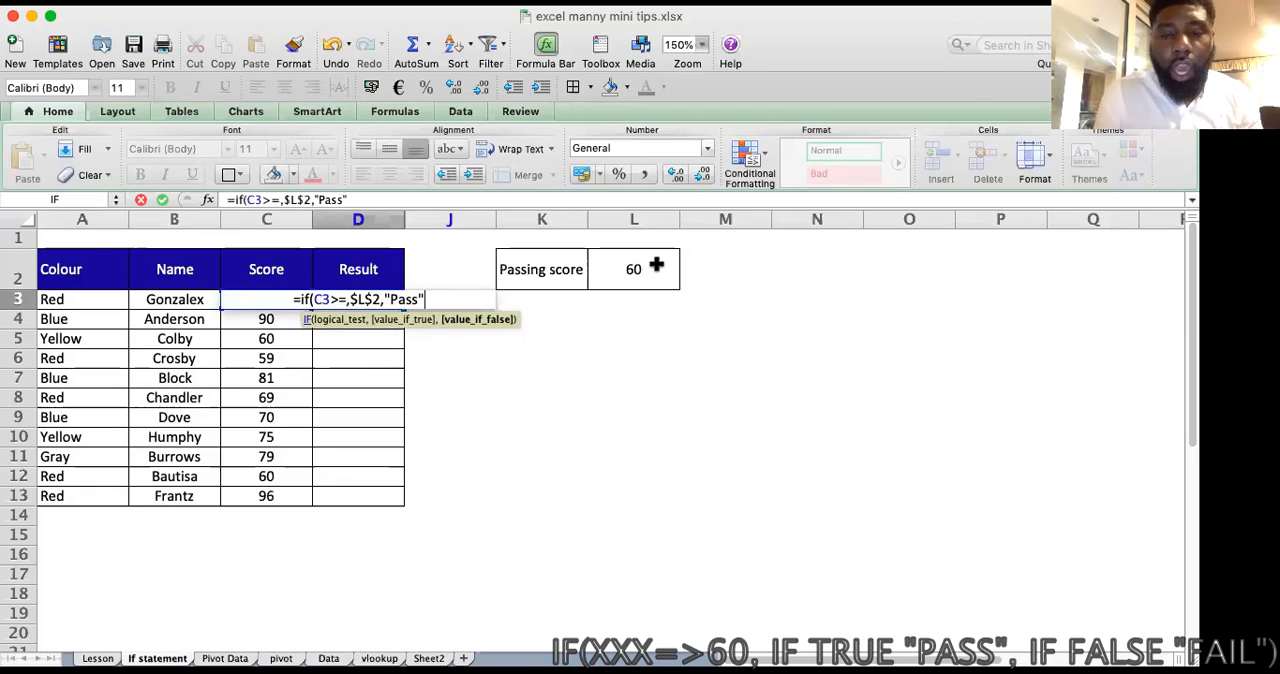
pyautogui.write(',')
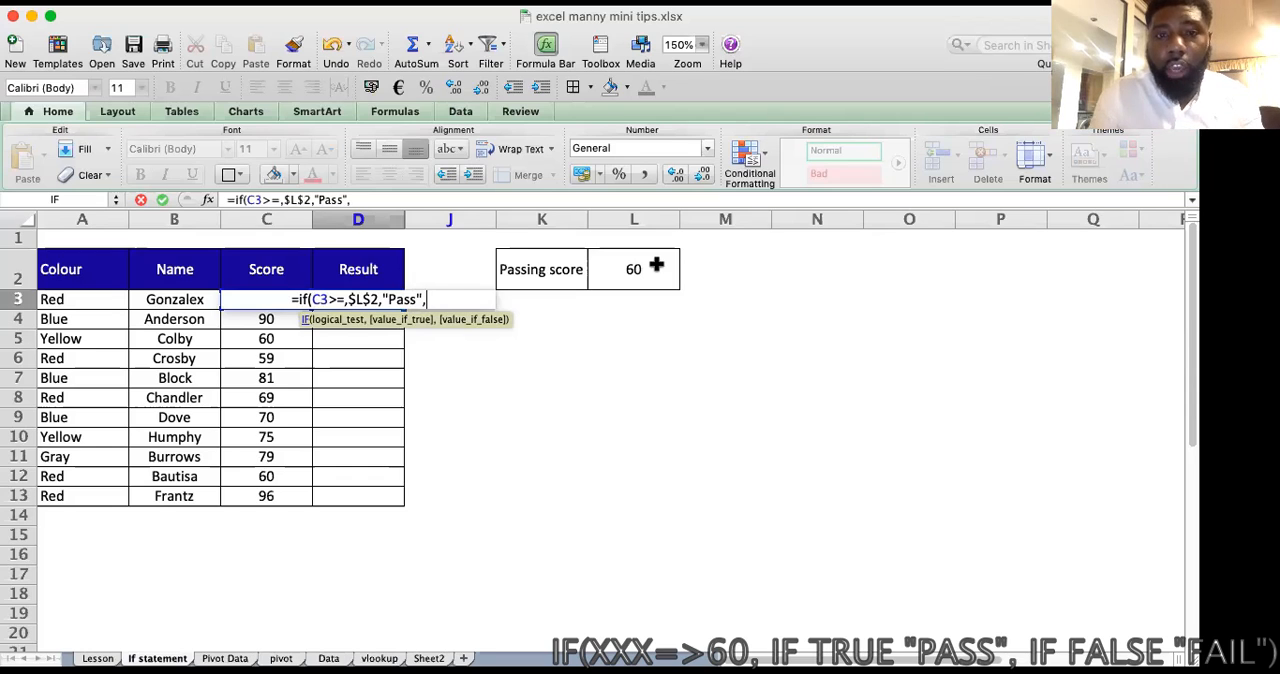
pyautogui.write('"Fail"')
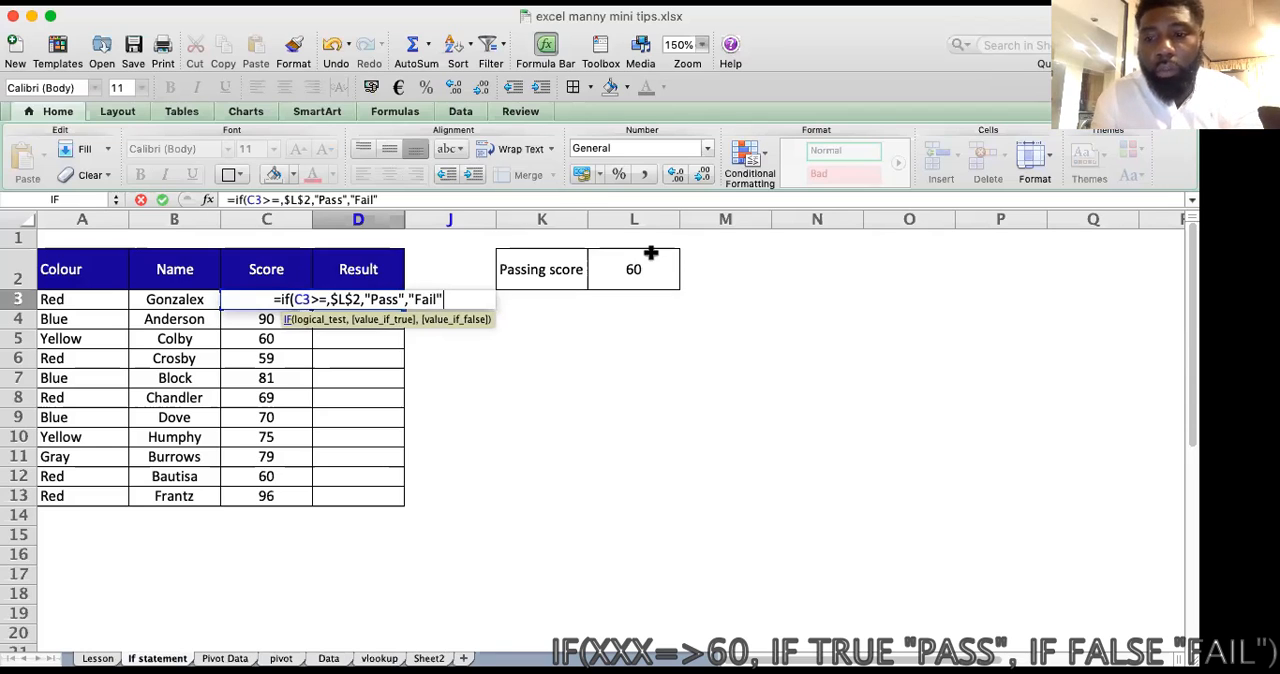
pyautogui.write(')')
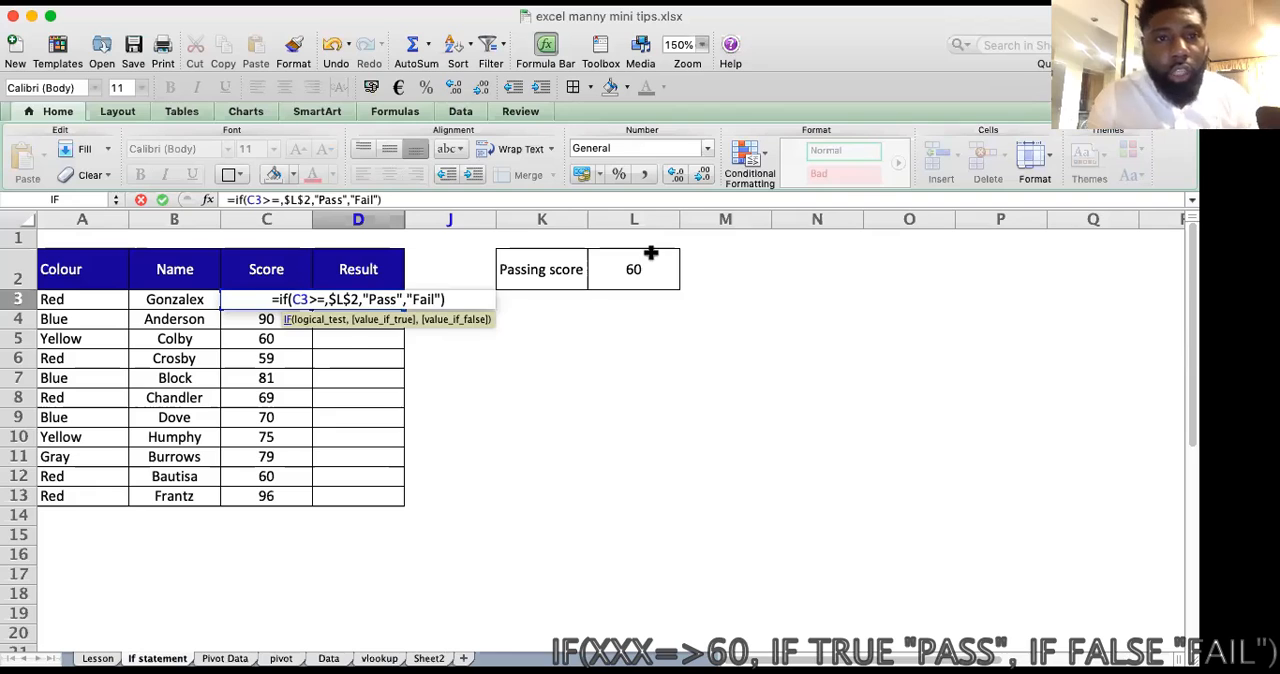
pyautogui.click(406, 199)
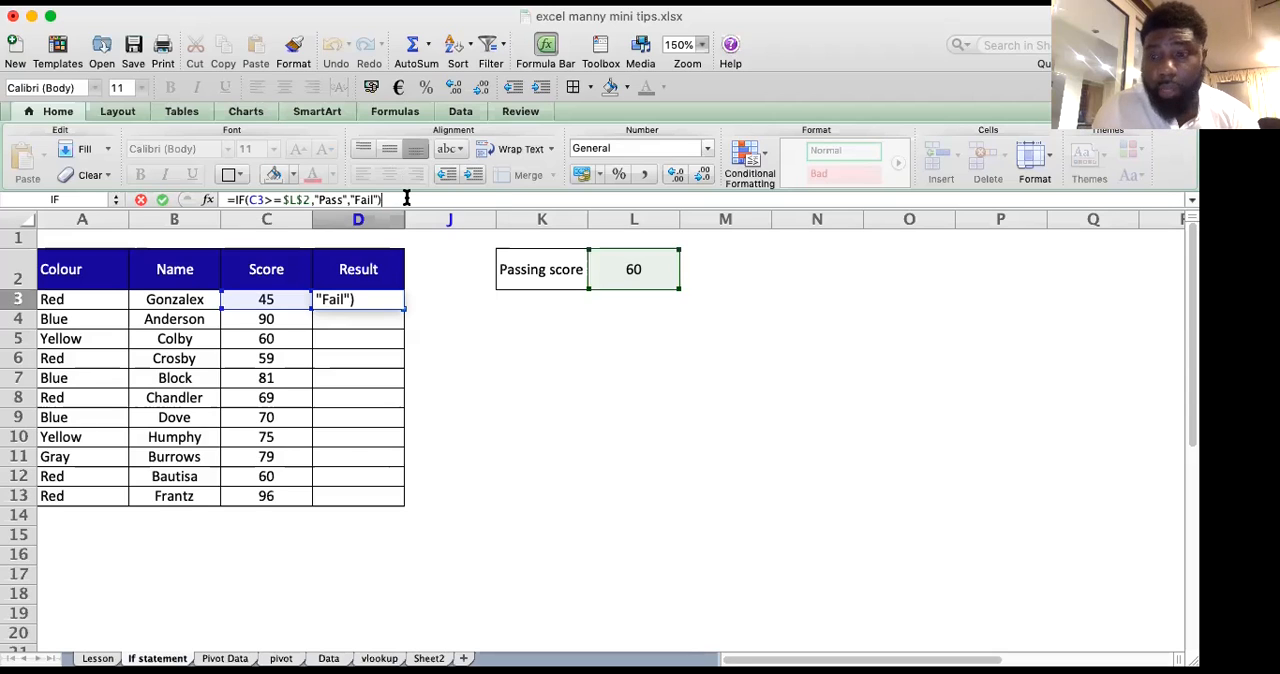
pyautogui.press('Return')
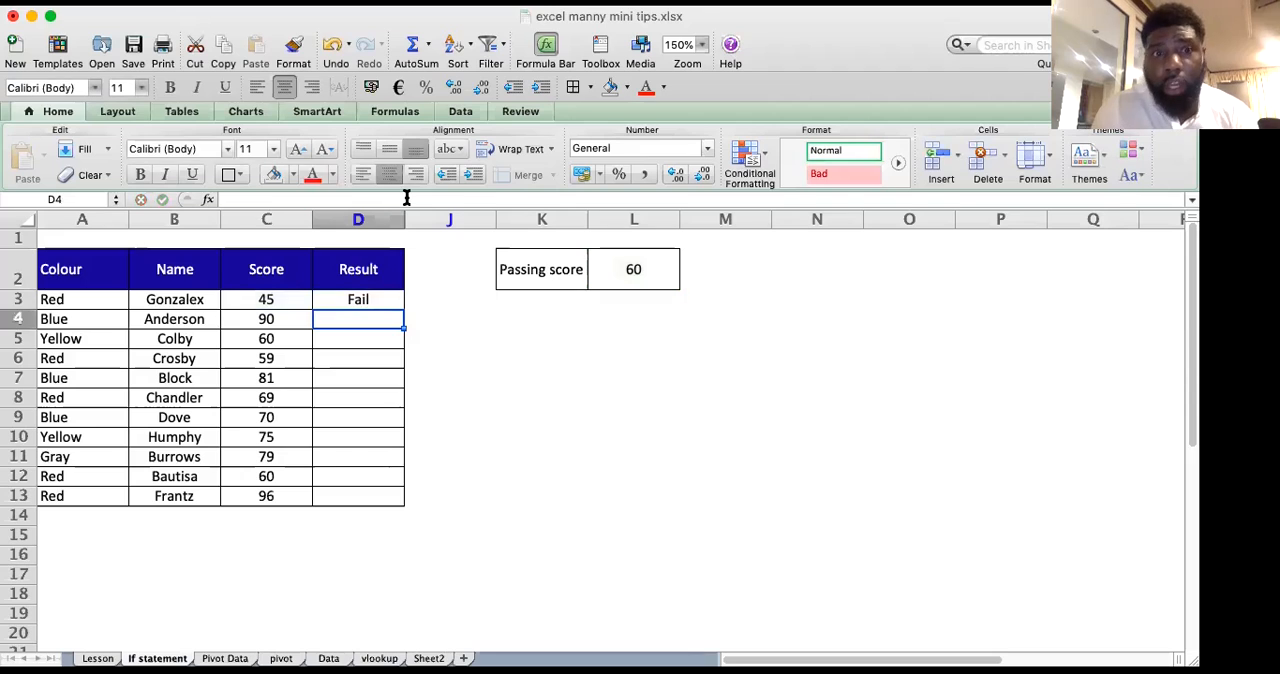
# Step: Fill the Result formula from D3 down to D13
pyautogui.click(397, 299)
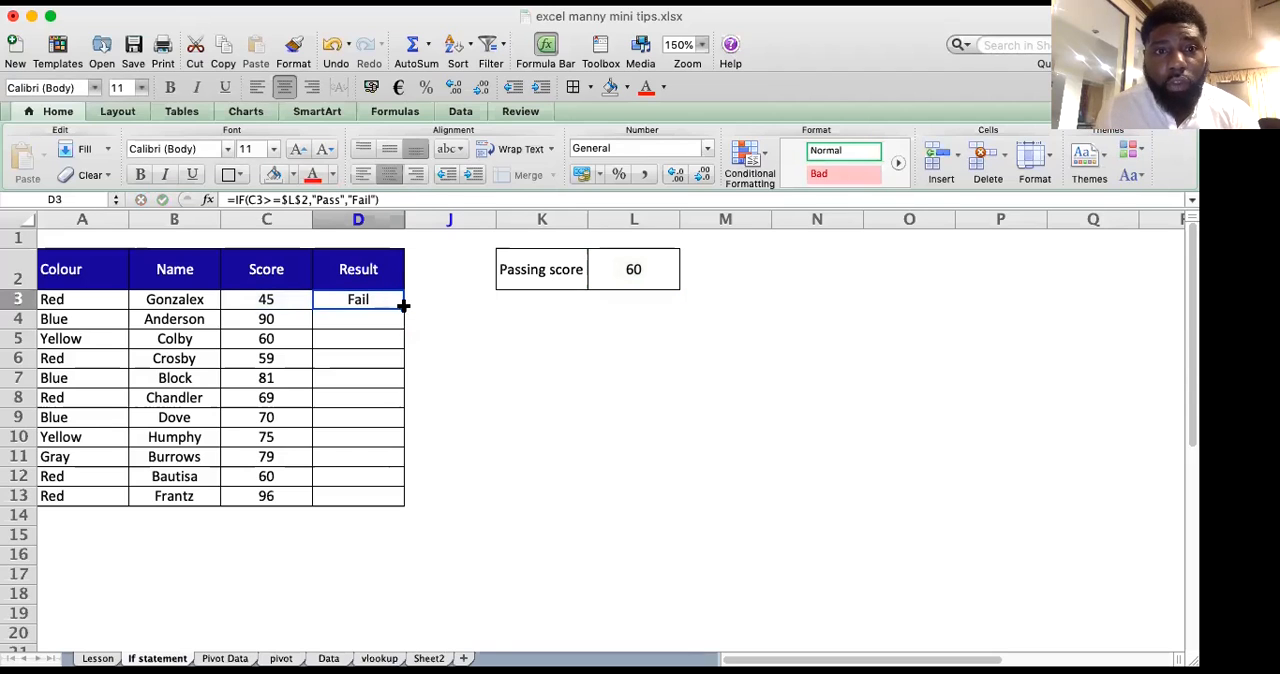
pyautogui.moveTo(403, 310); pyautogui.dragTo(403, 500)
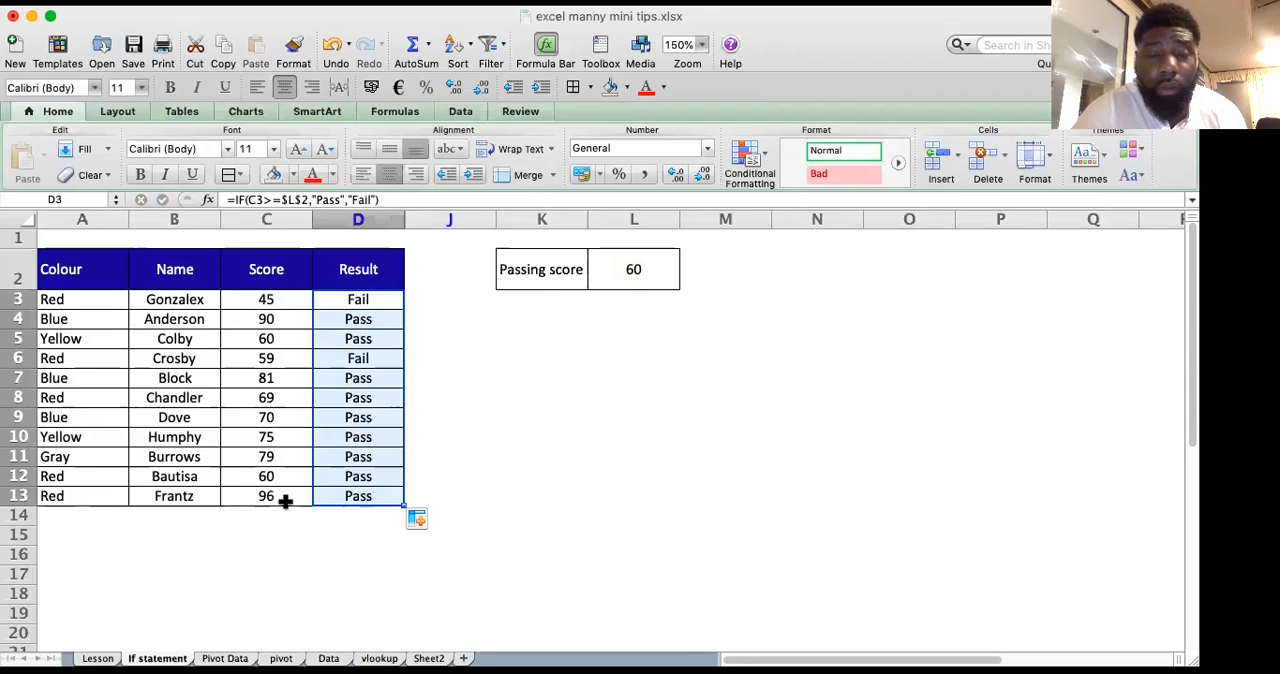
pyautogui.click(505, 476)
pyautogui.click(466, 456)
pyautogui.click(358, 303)
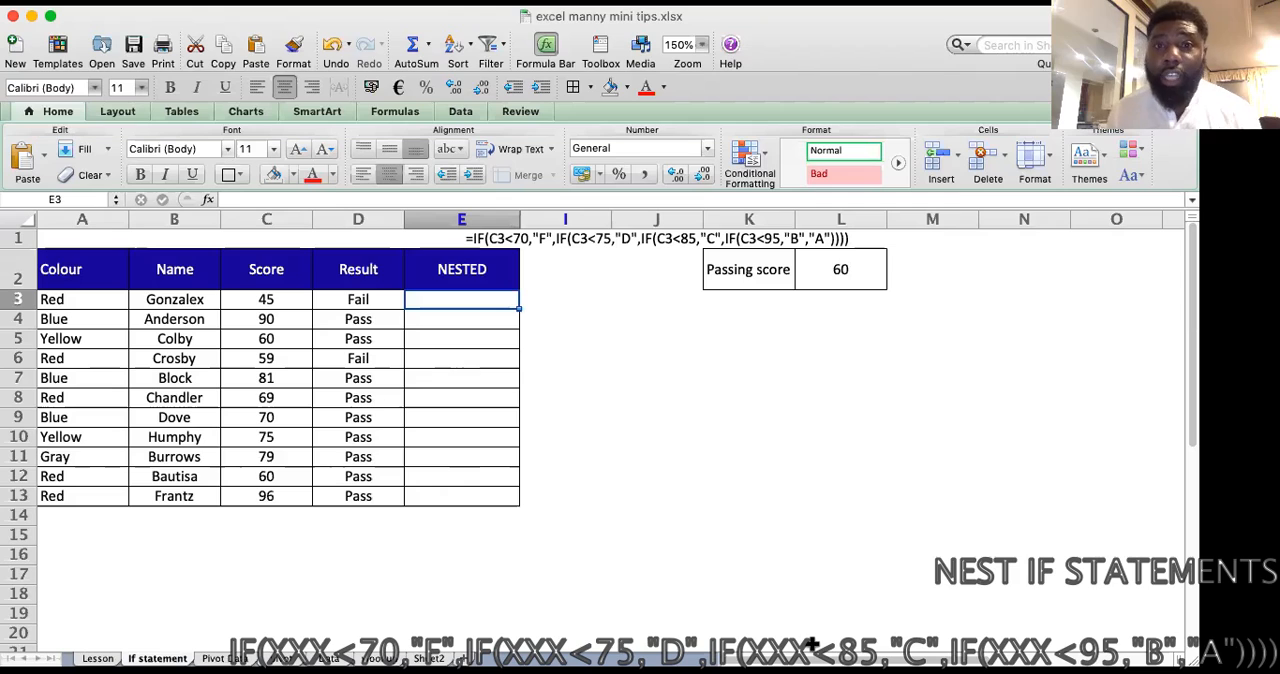
# Step: Begin an IF formula in E3 that tests whether the score in C3 is <70 and returns "F" when true
pyautogui.click(441, 339)
pyautogui.click(465, 300)
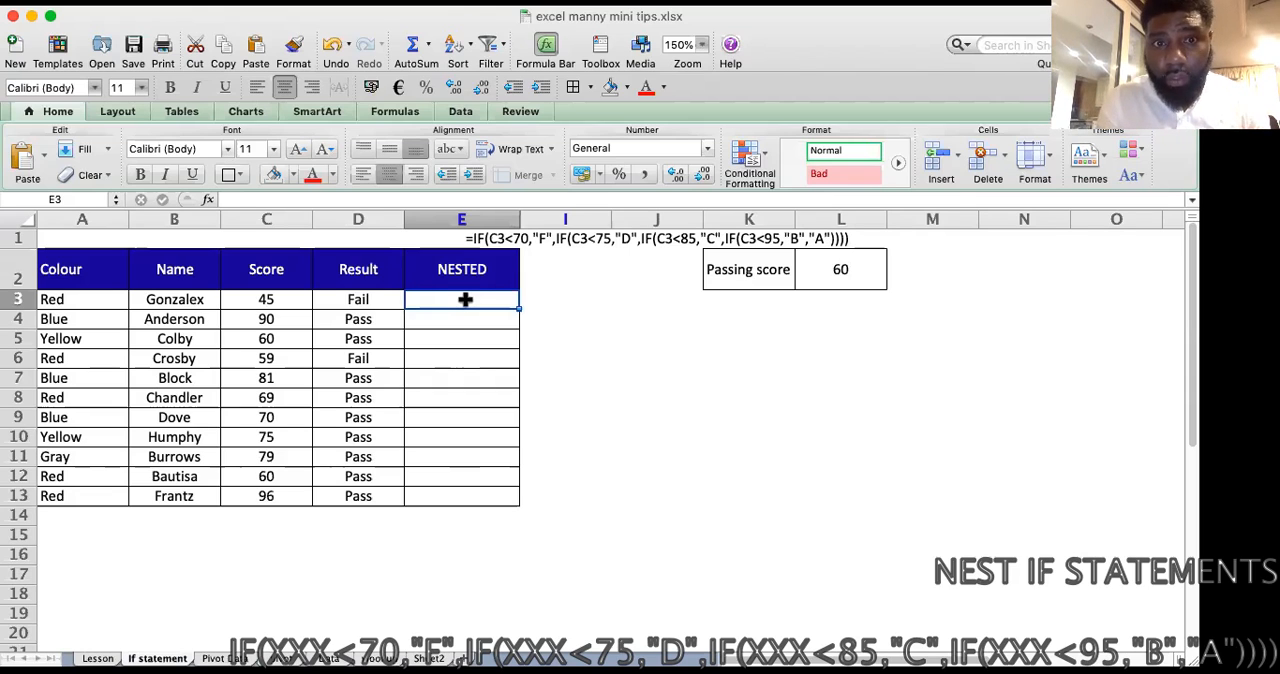
pyautogui.write('=')
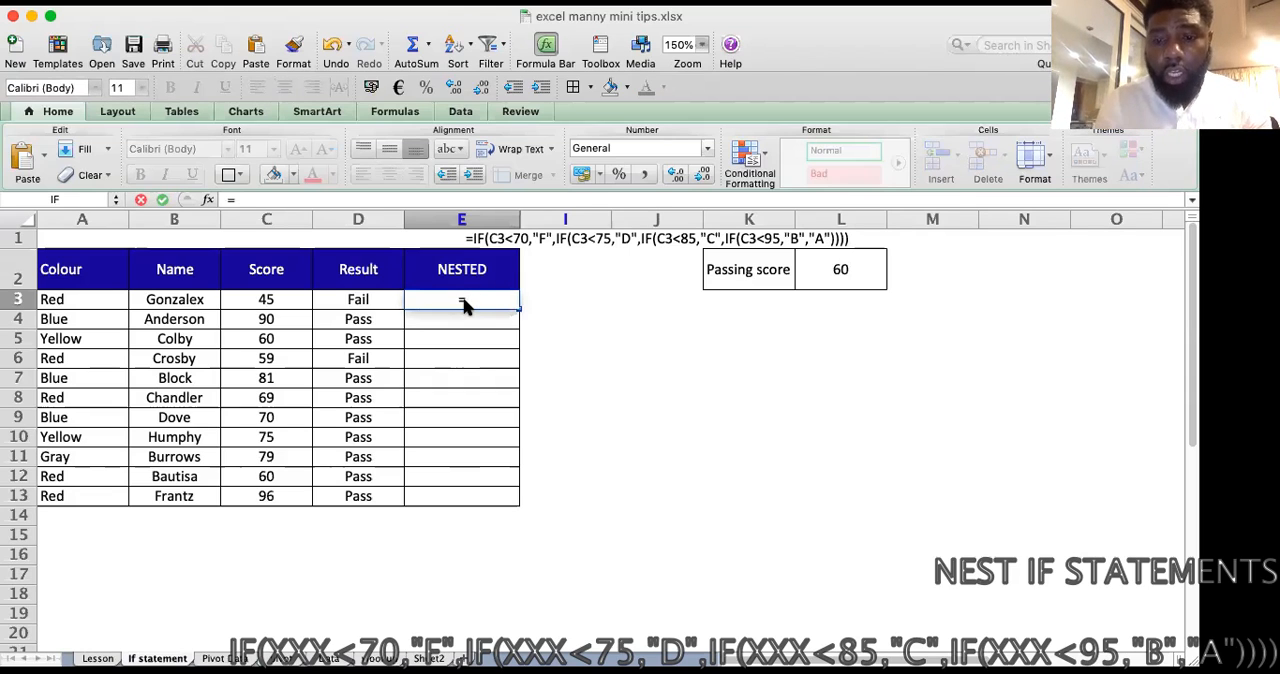
pyautogui.write('IF')
pyautogui.write('f(')
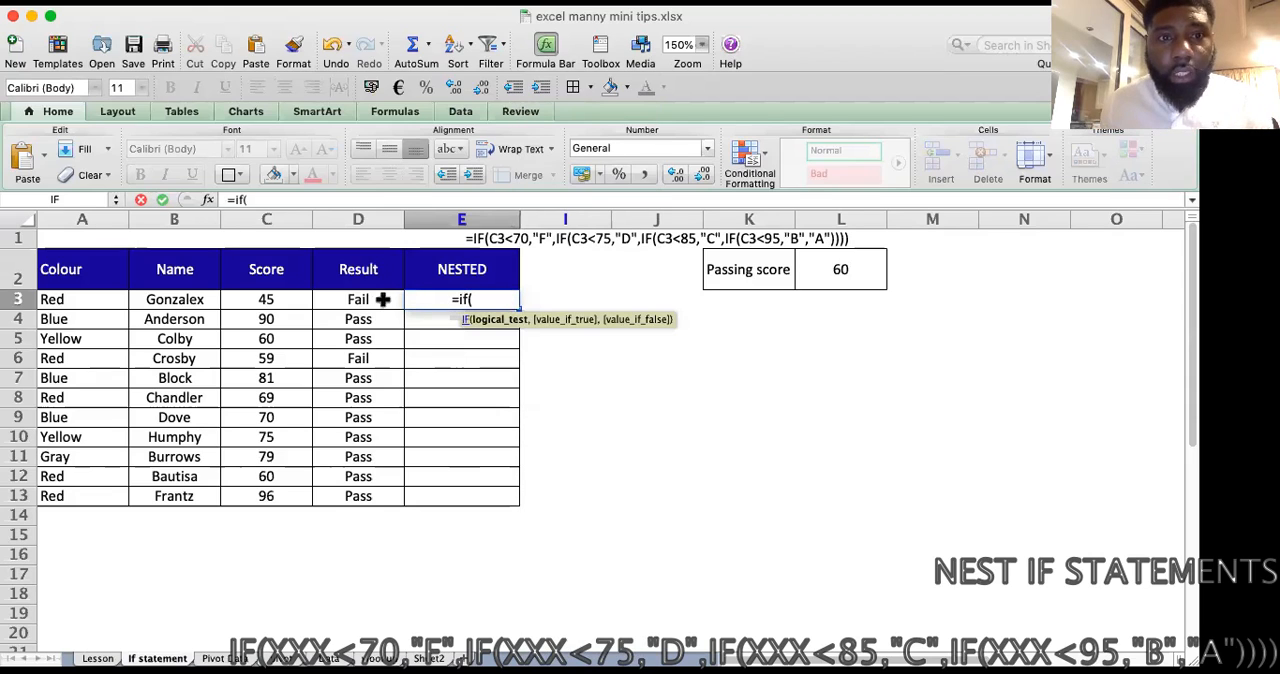
pyautogui.click(262, 300)
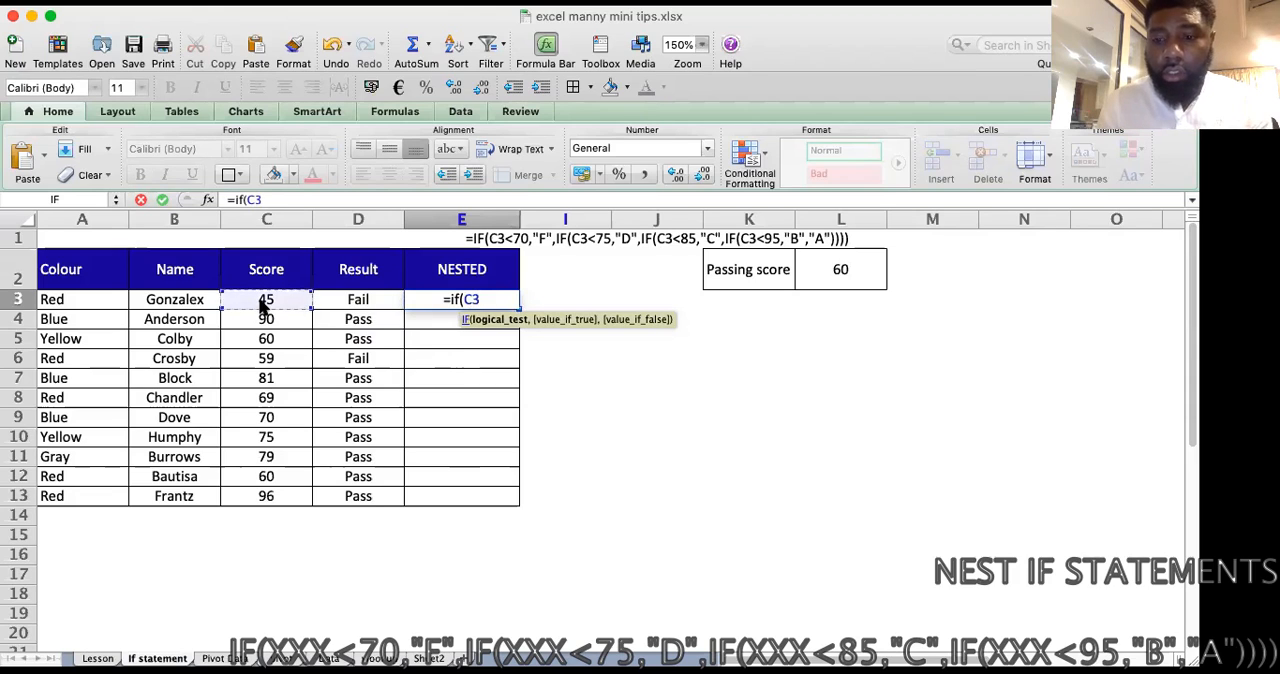
pyautogui.write(',')
pyautogui.press('BackSpace')
pyautogui.write('<')
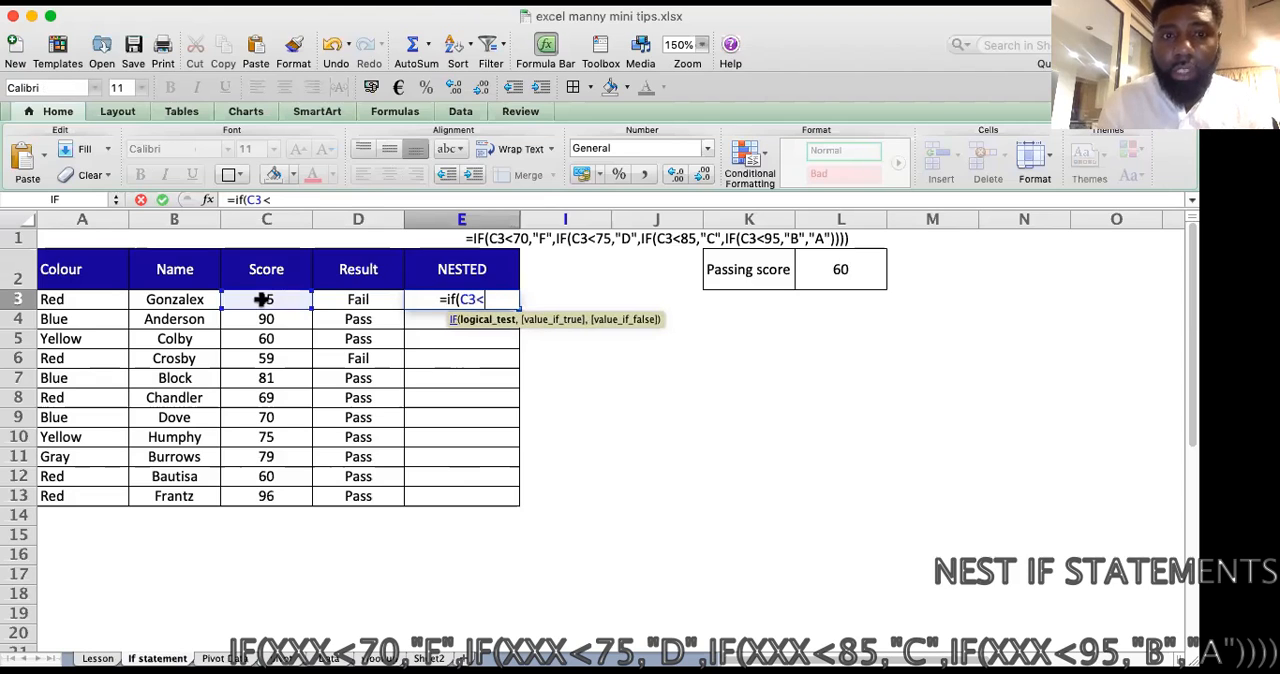
pyautogui.write('70')
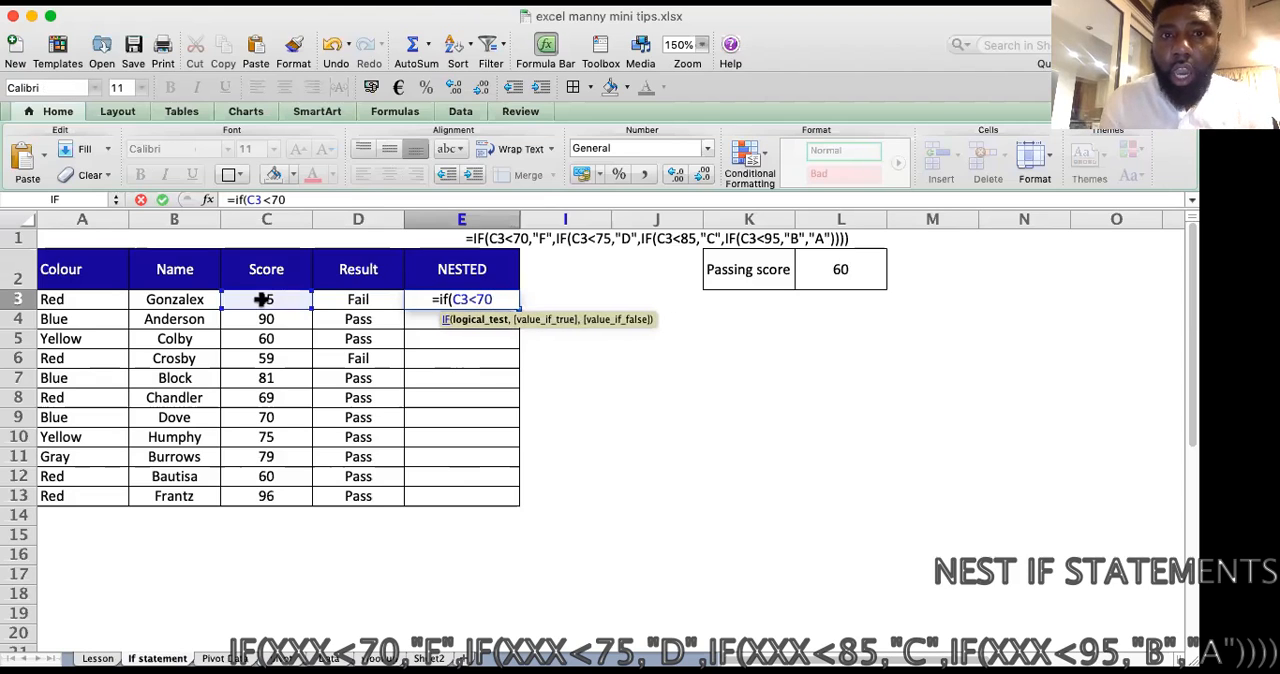
pyautogui.write(',')
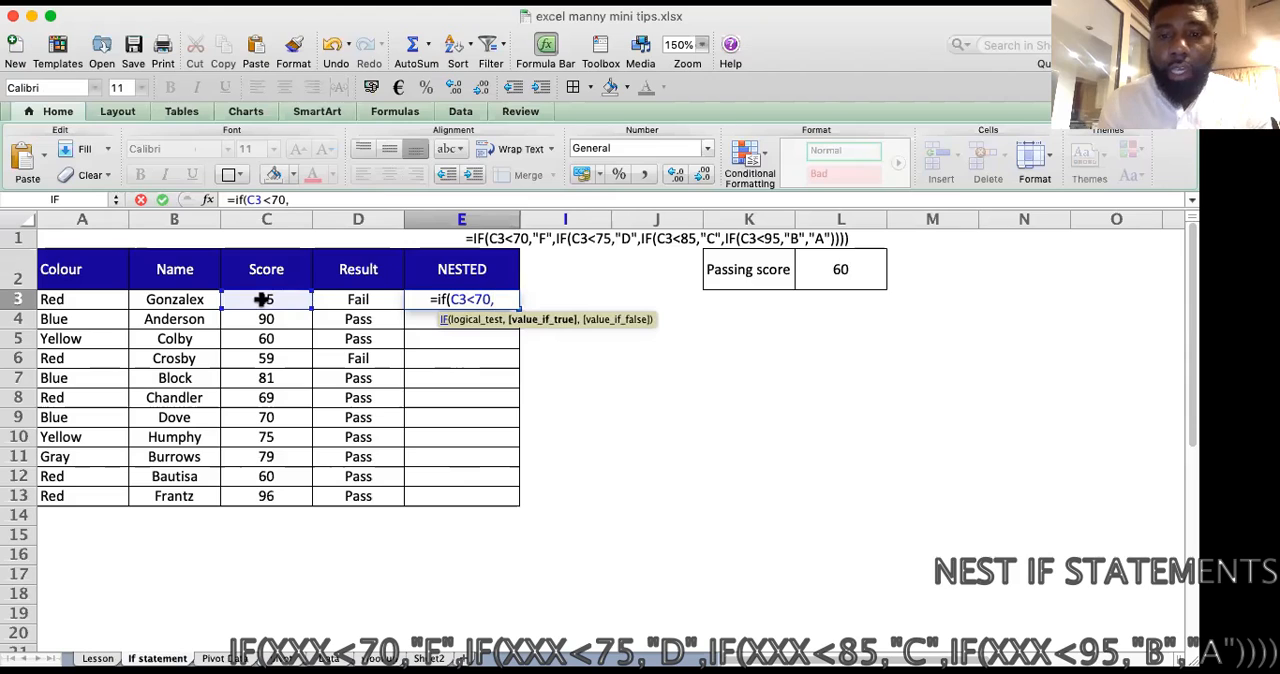
pyautogui.write('"')
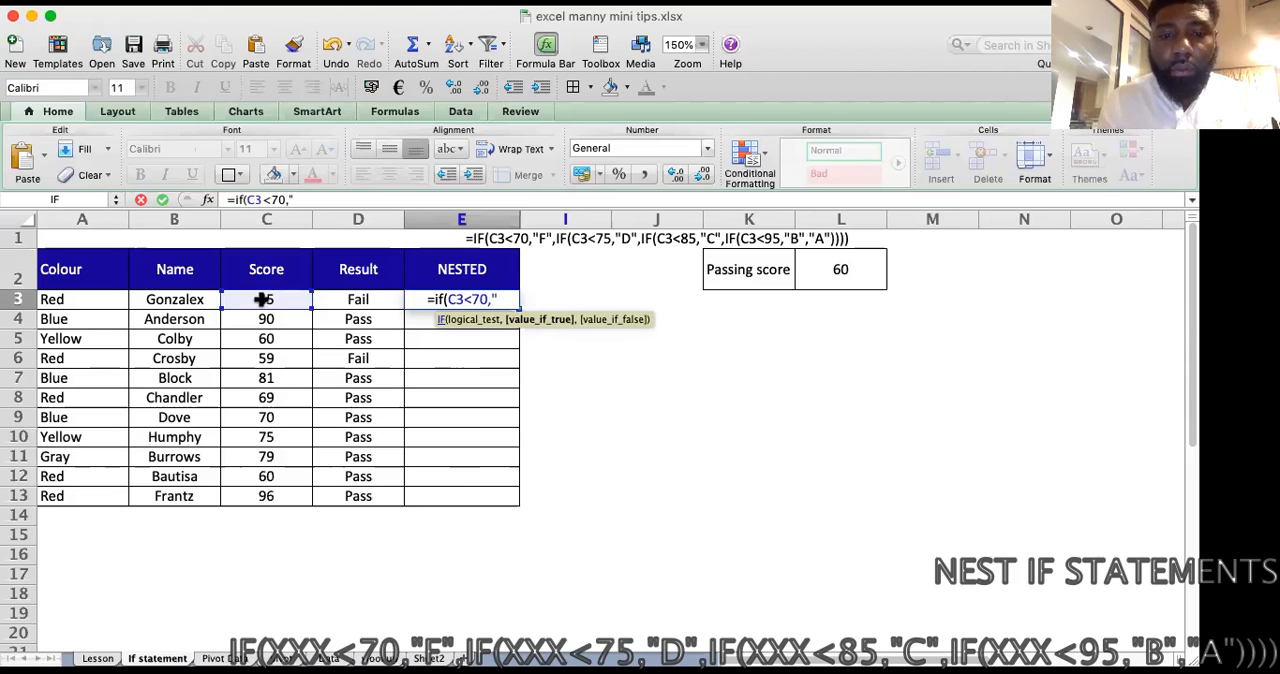
pyautogui.write('F",')
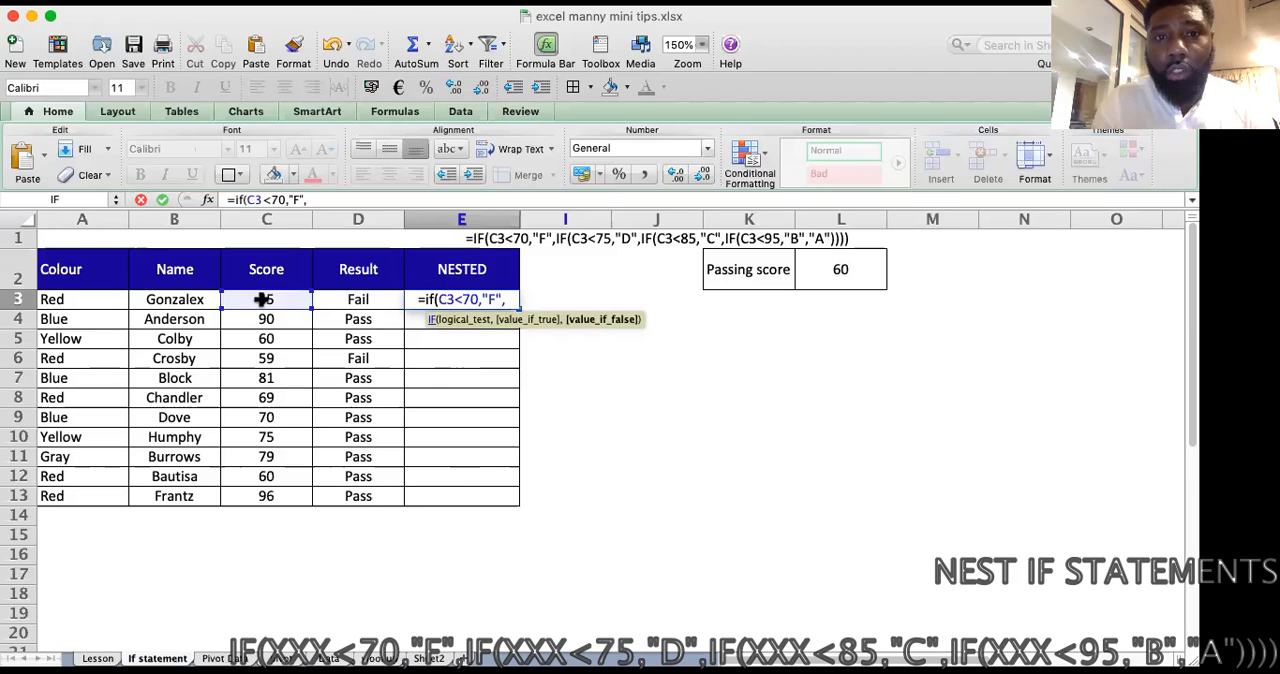
# Step: Nest a second IF as the false value in the E3 formula, testing C3<75 and returning "D" when true
pyautogui.write('if')
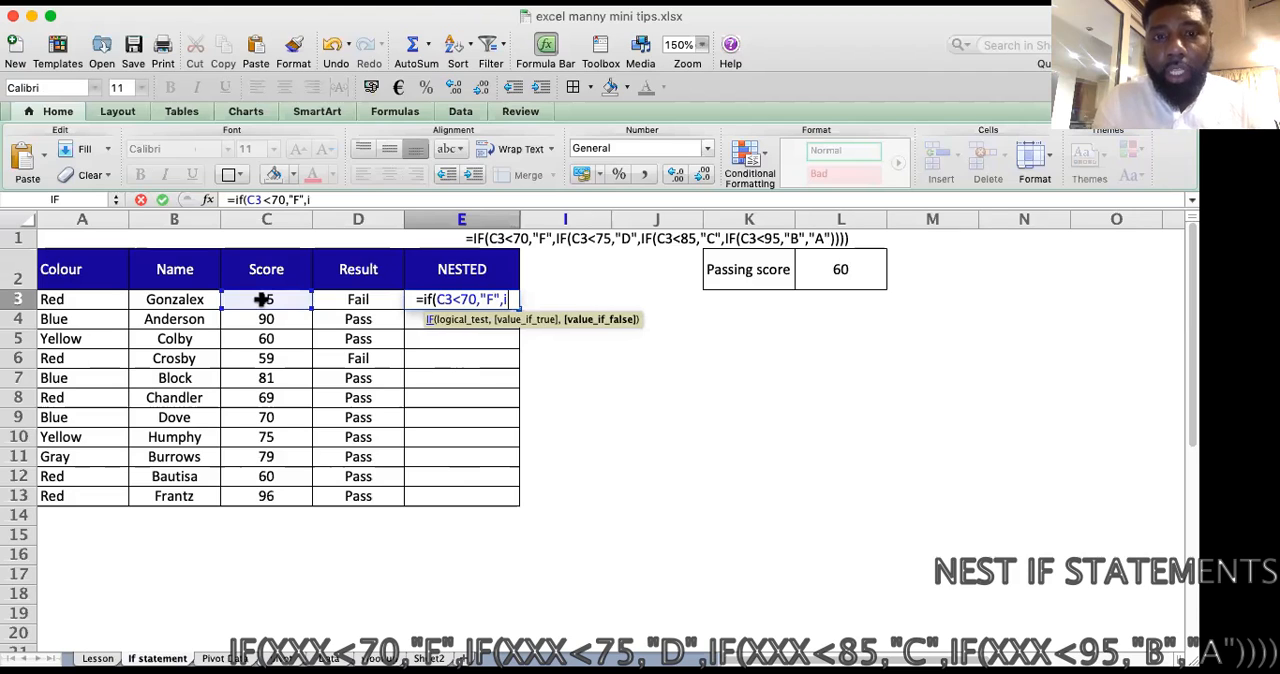
pyautogui.write('(')
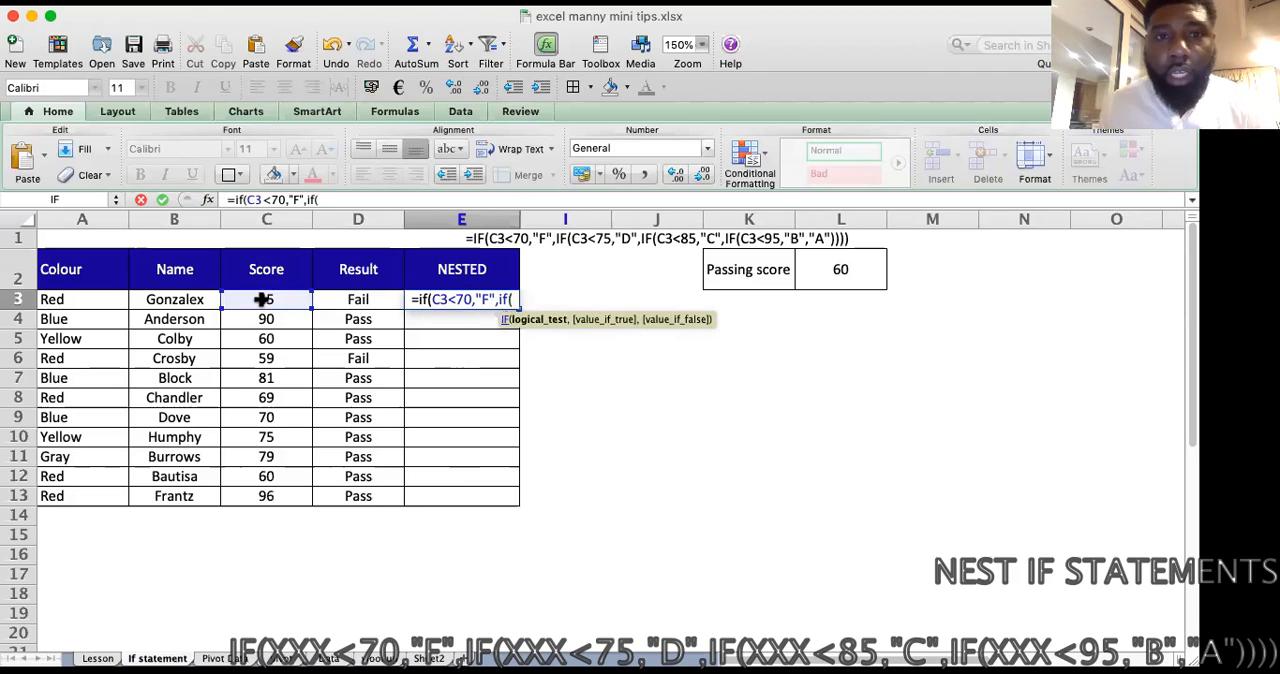
pyautogui.click(267, 300)
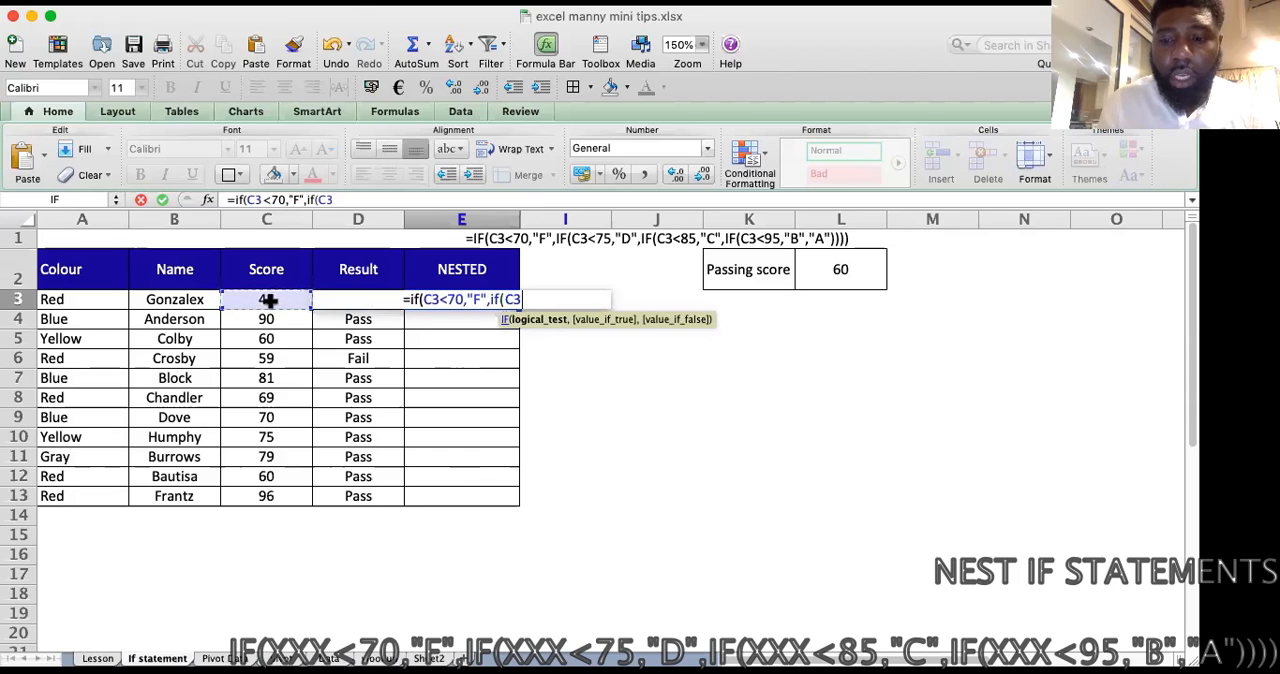
pyautogui.write('<7')
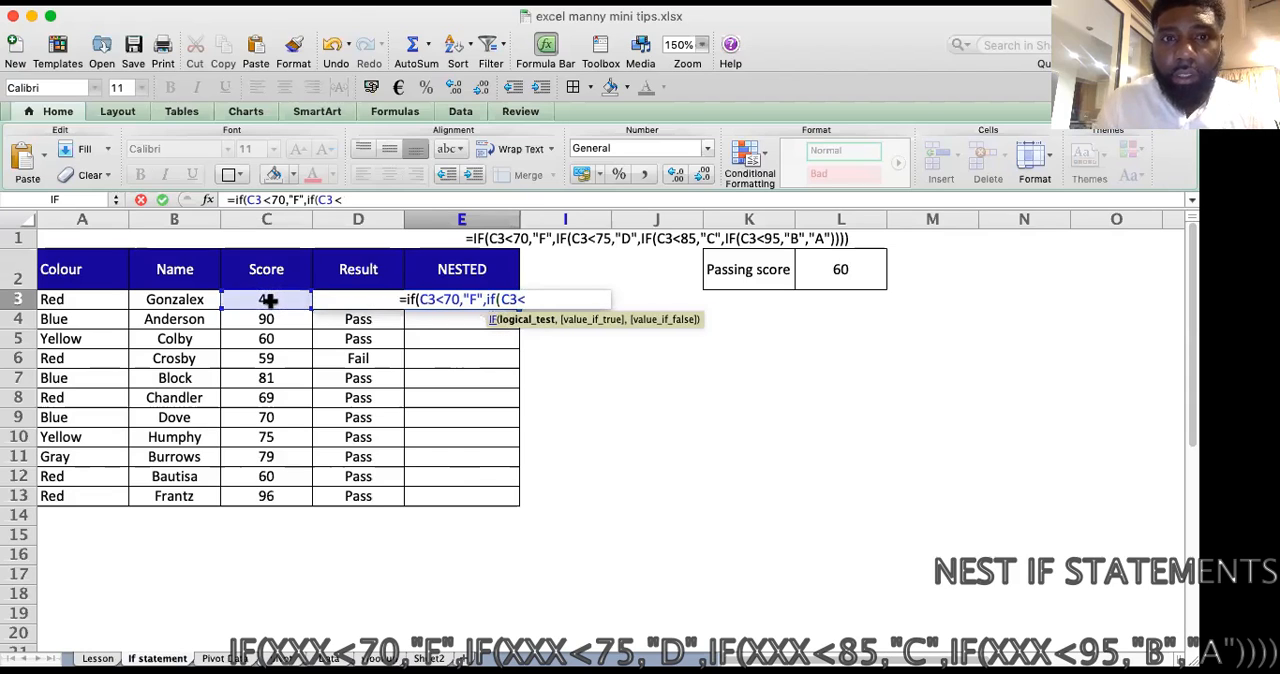
pyautogui.write('5,')
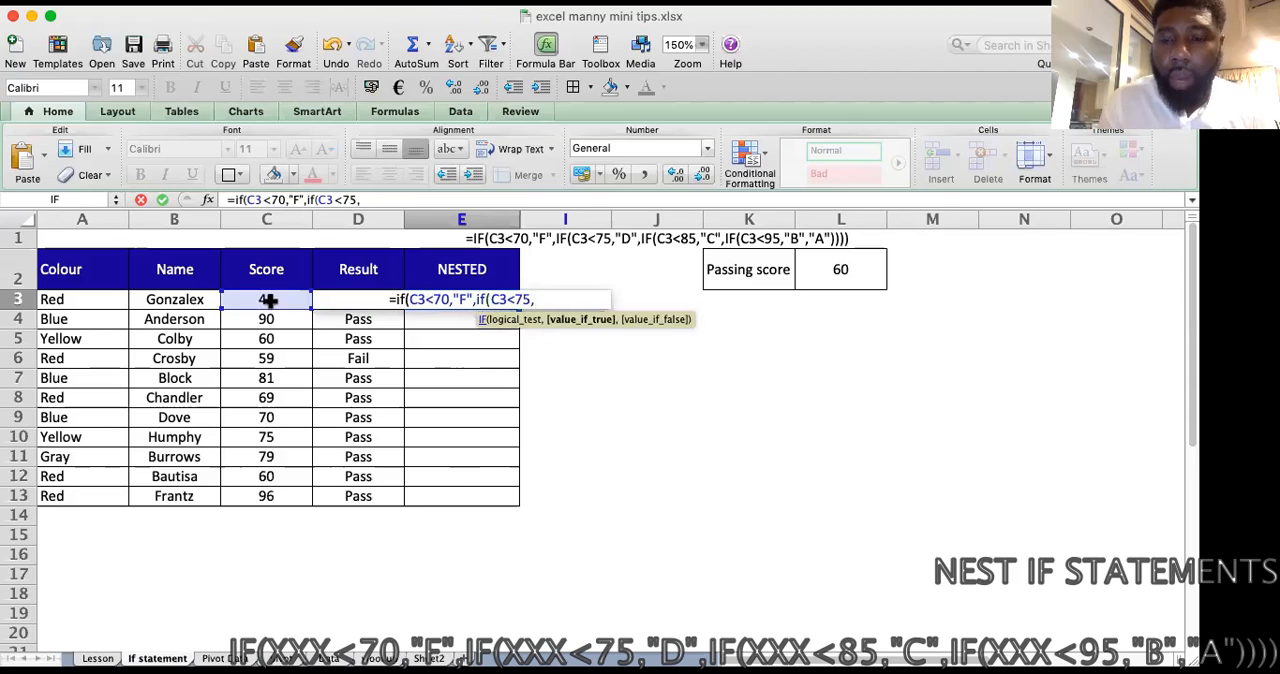
pyautogui.write('"')
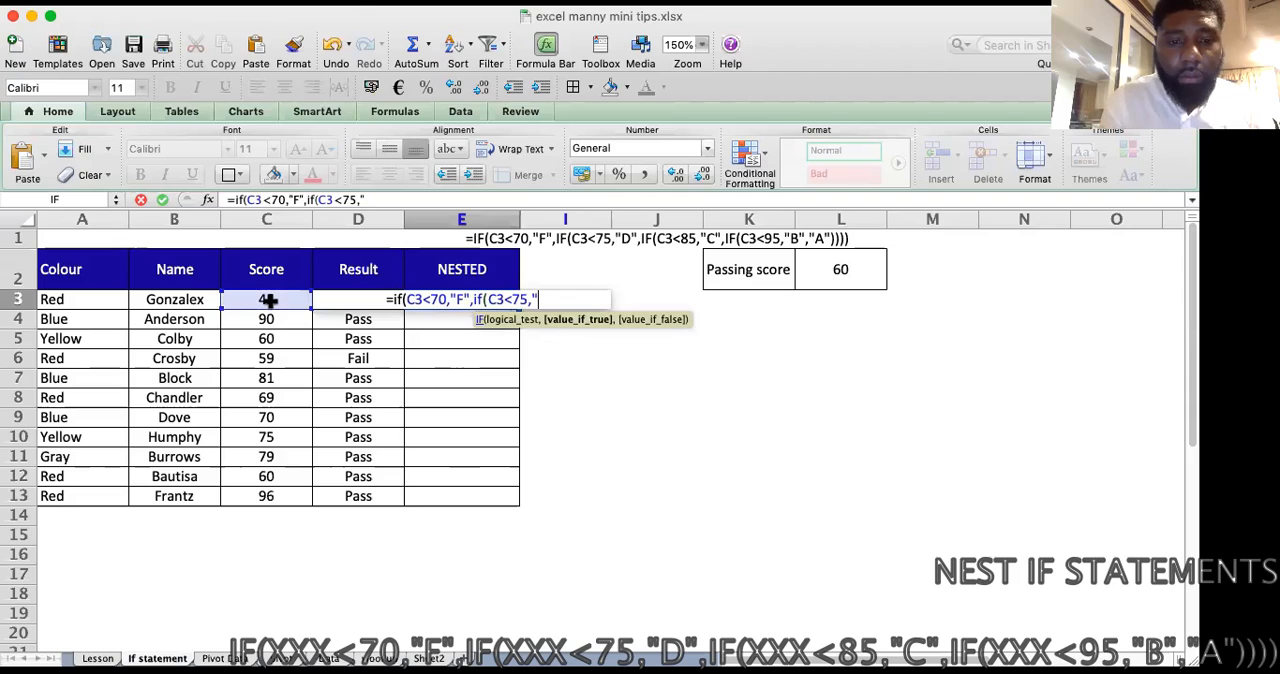
pyautogui.write('D",')
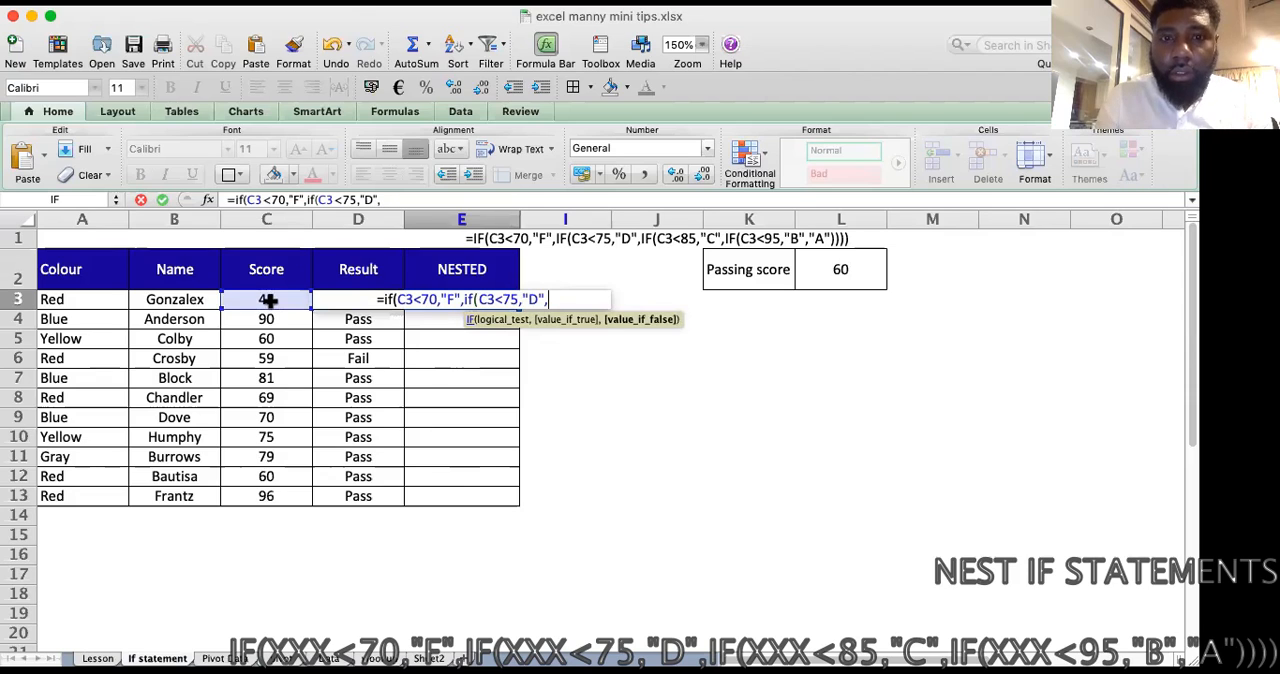
pyautogui.write('if')
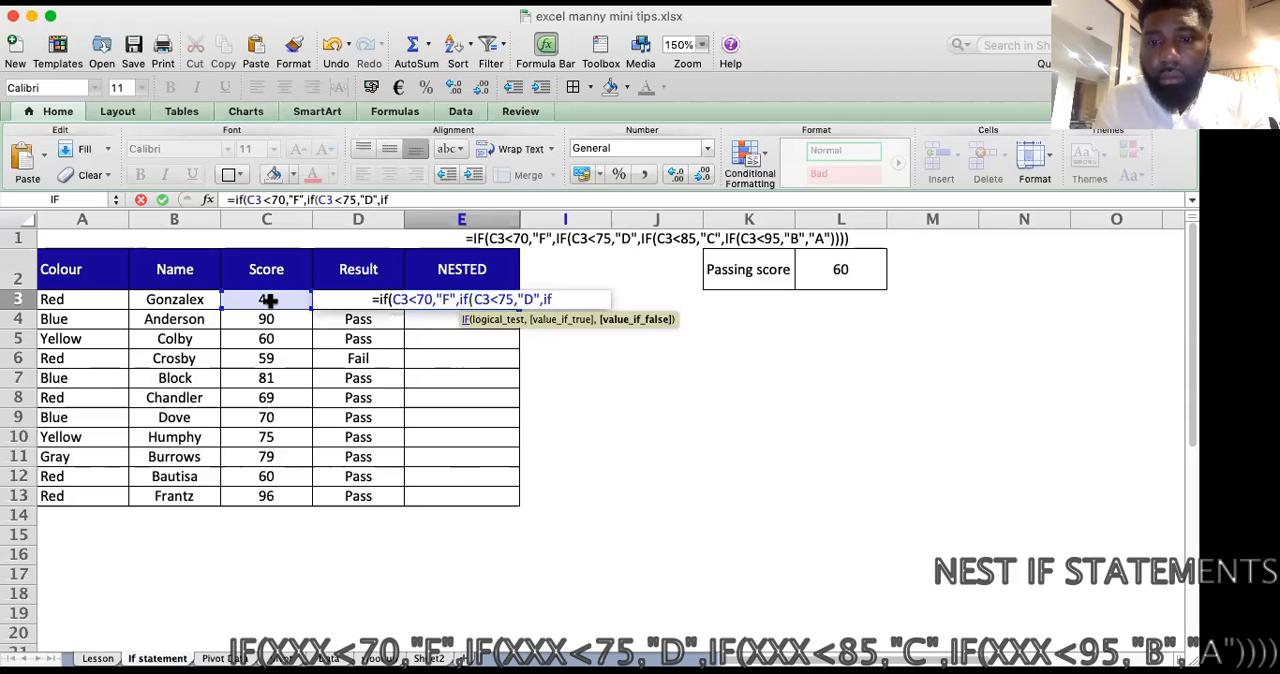
# Step: Nest a third IF in the E3 formula, testing C3<85 and returning "C" when true
pyautogui.write('(')
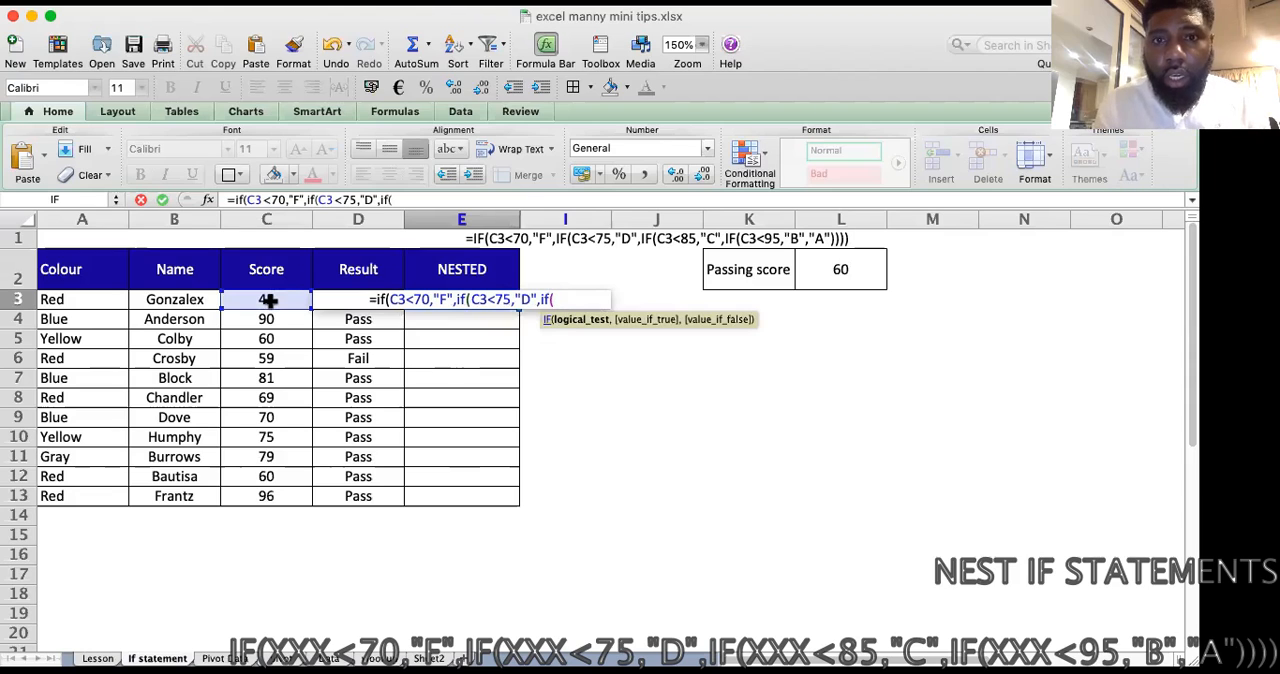
pyautogui.click(268, 299)
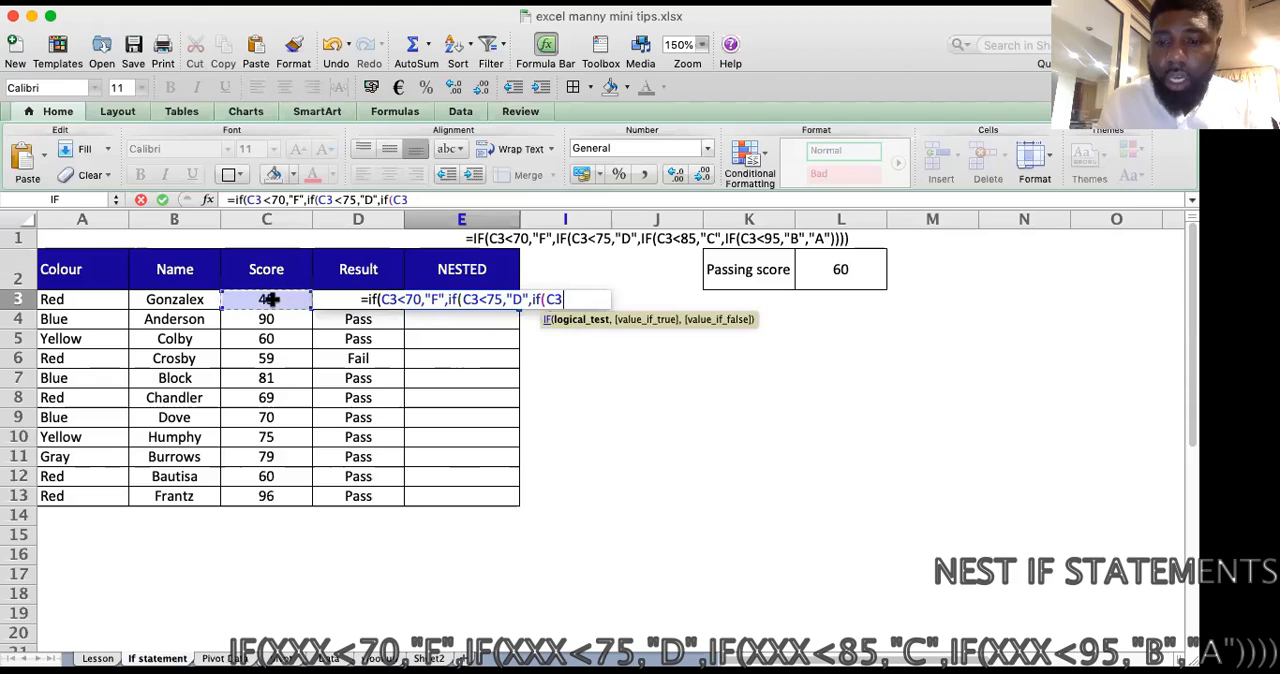
pyautogui.write('<')
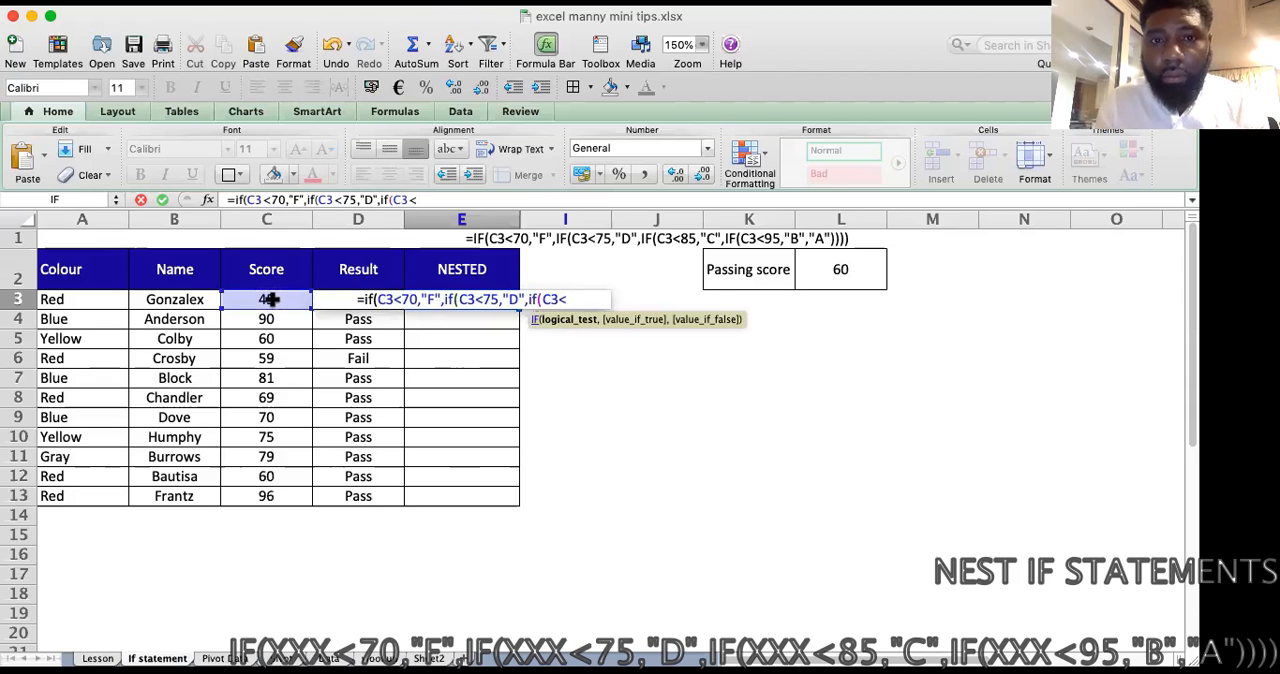
pyautogui.write('85,')
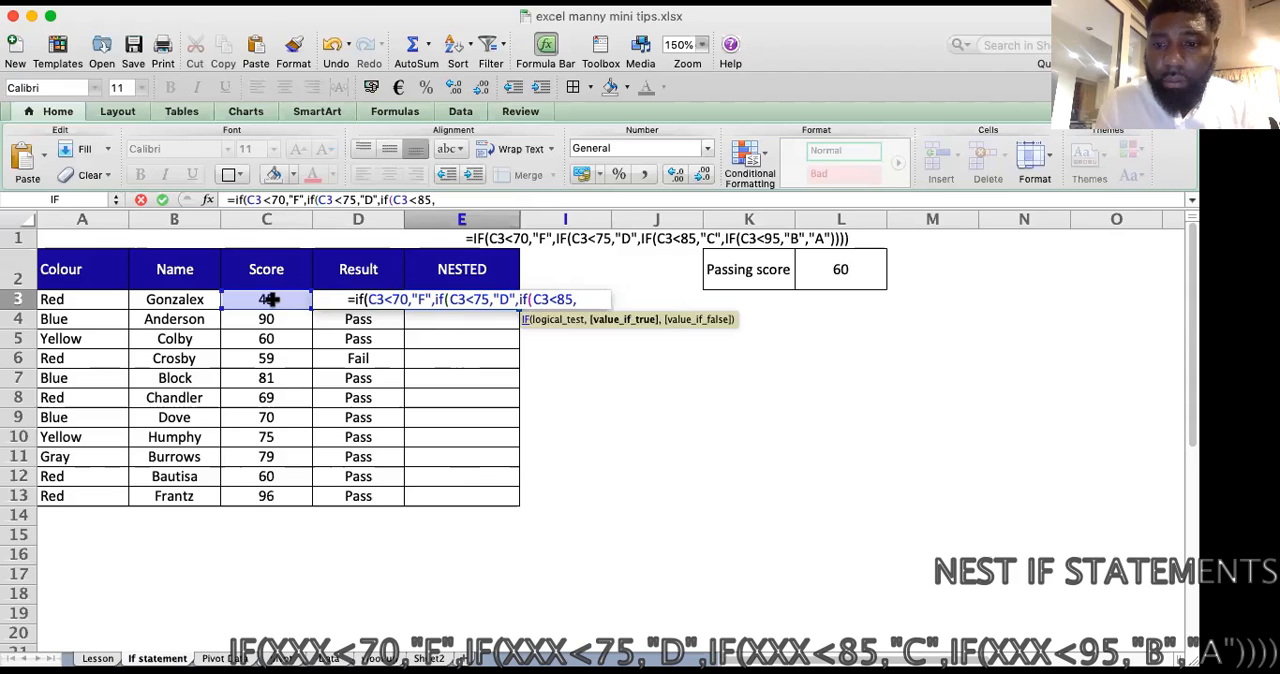
pyautogui.write('"')
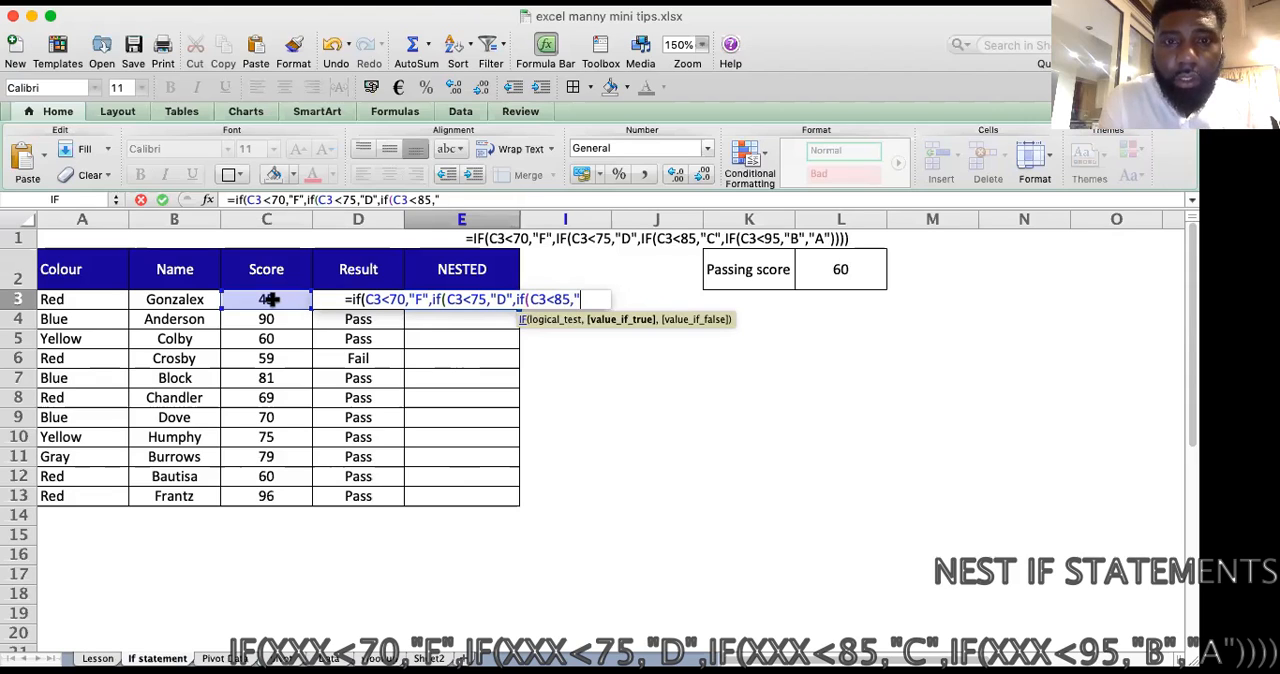
pyautogui.write('C",')
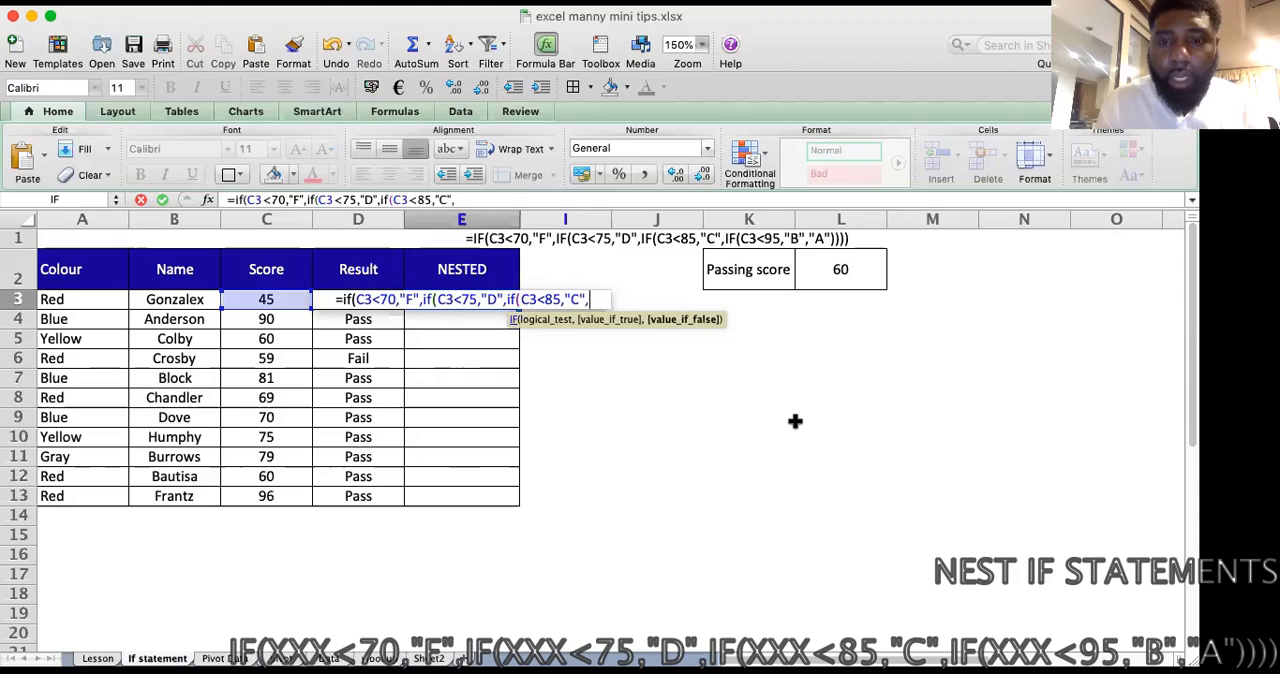
pyautogui.write('if')
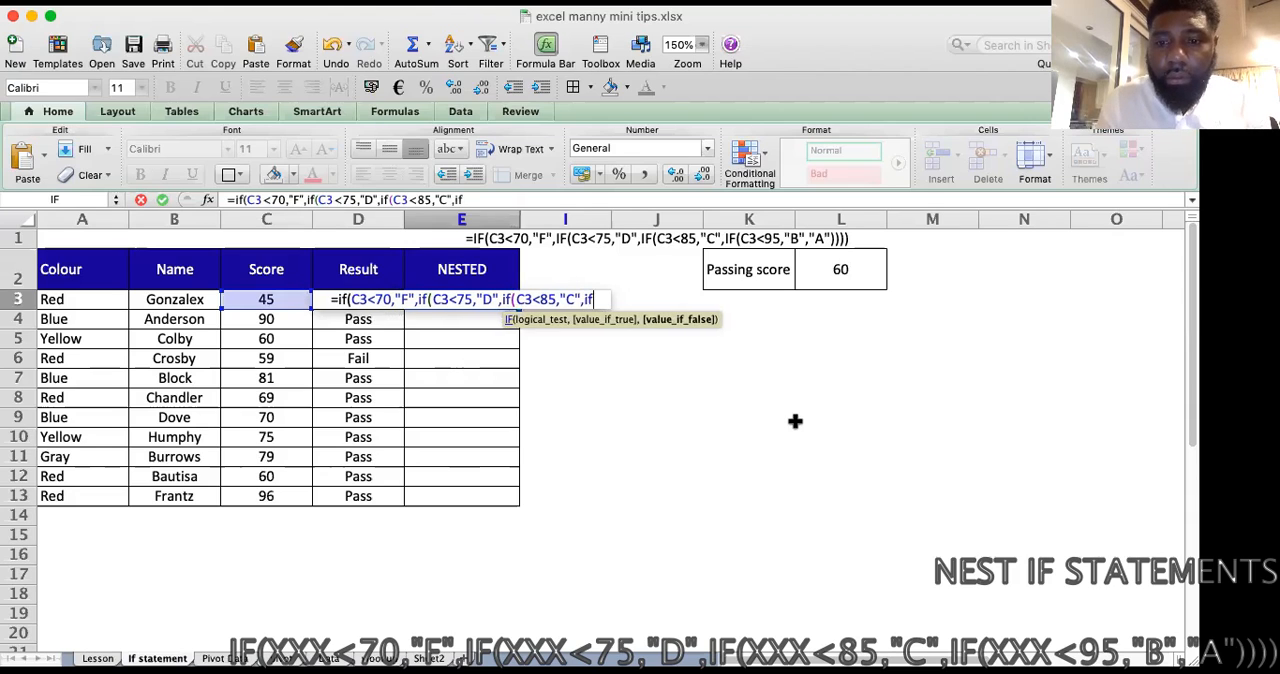
pyautogui.write('(')
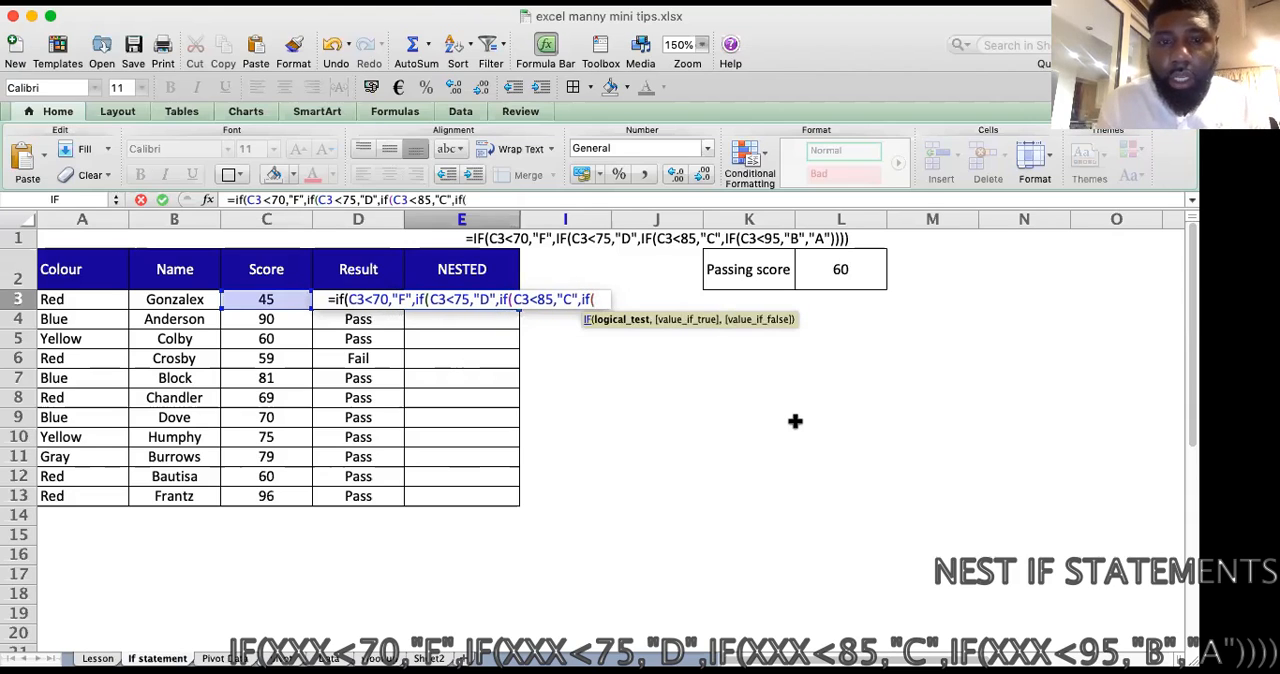
# Step: Nest a fourth IF in the E3 formula, testing C3<95 and returning "B" when true
pyautogui.click(281, 298)
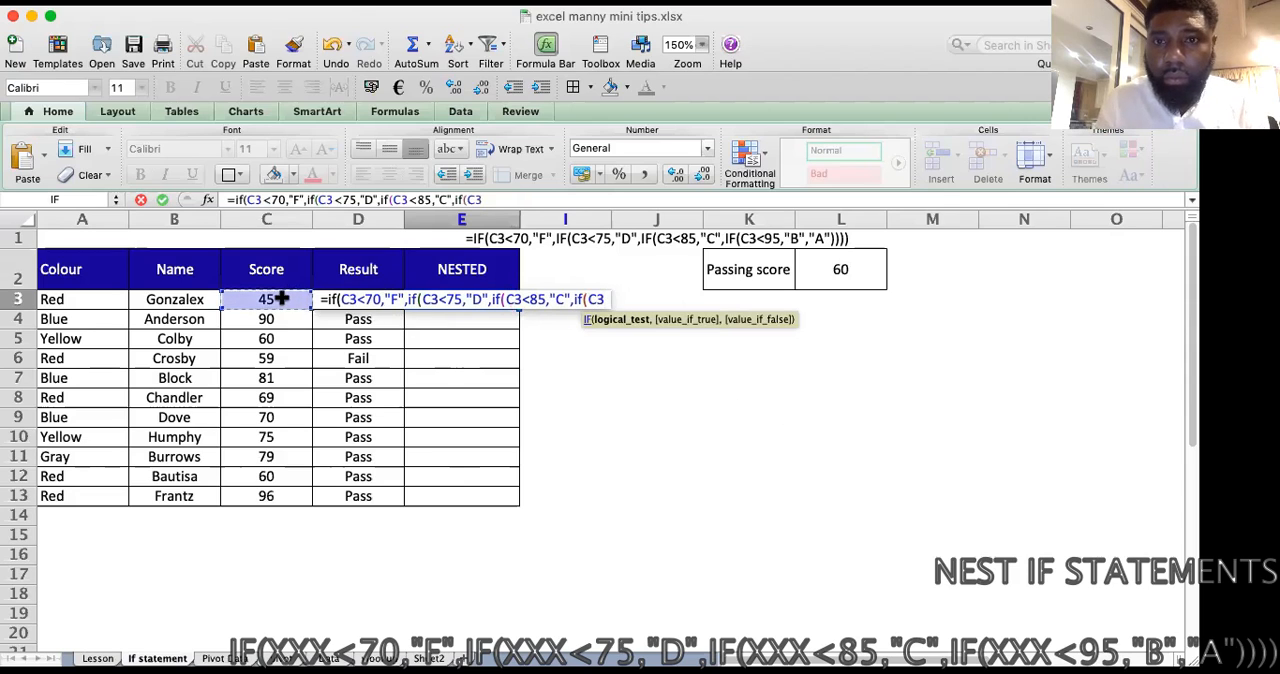
pyautogui.write('<')
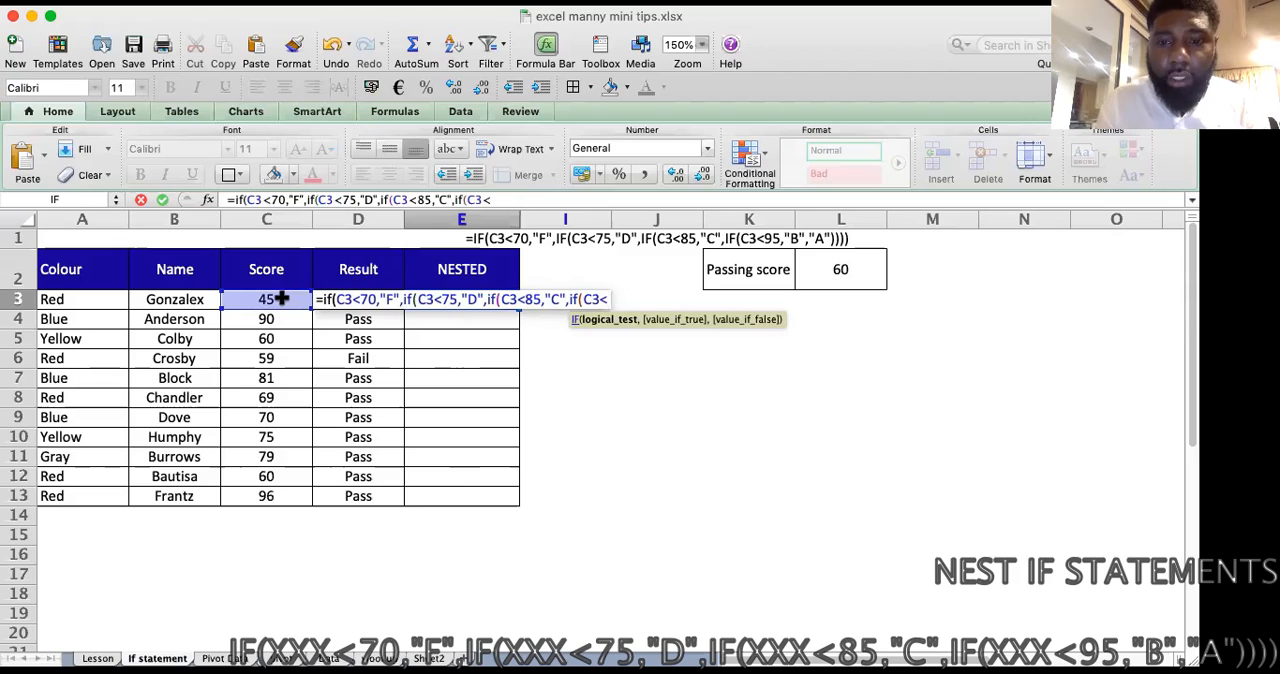
pyautogui.write('95')
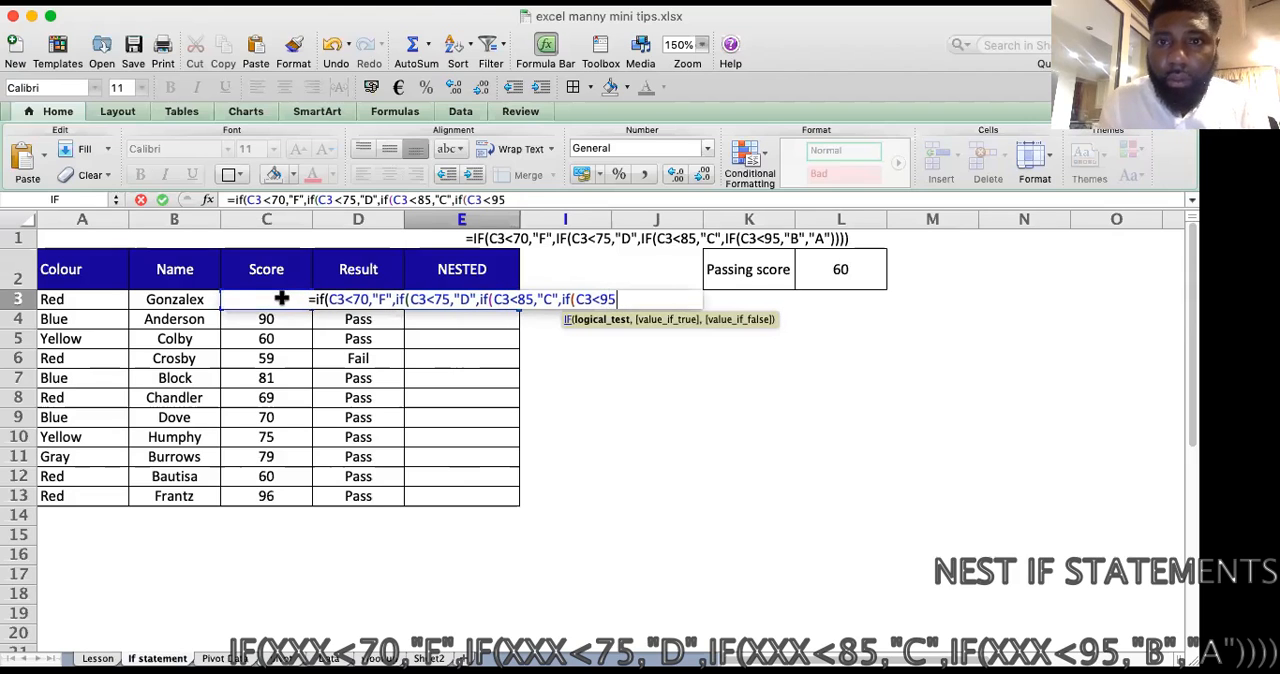
pyautogui.write(',')
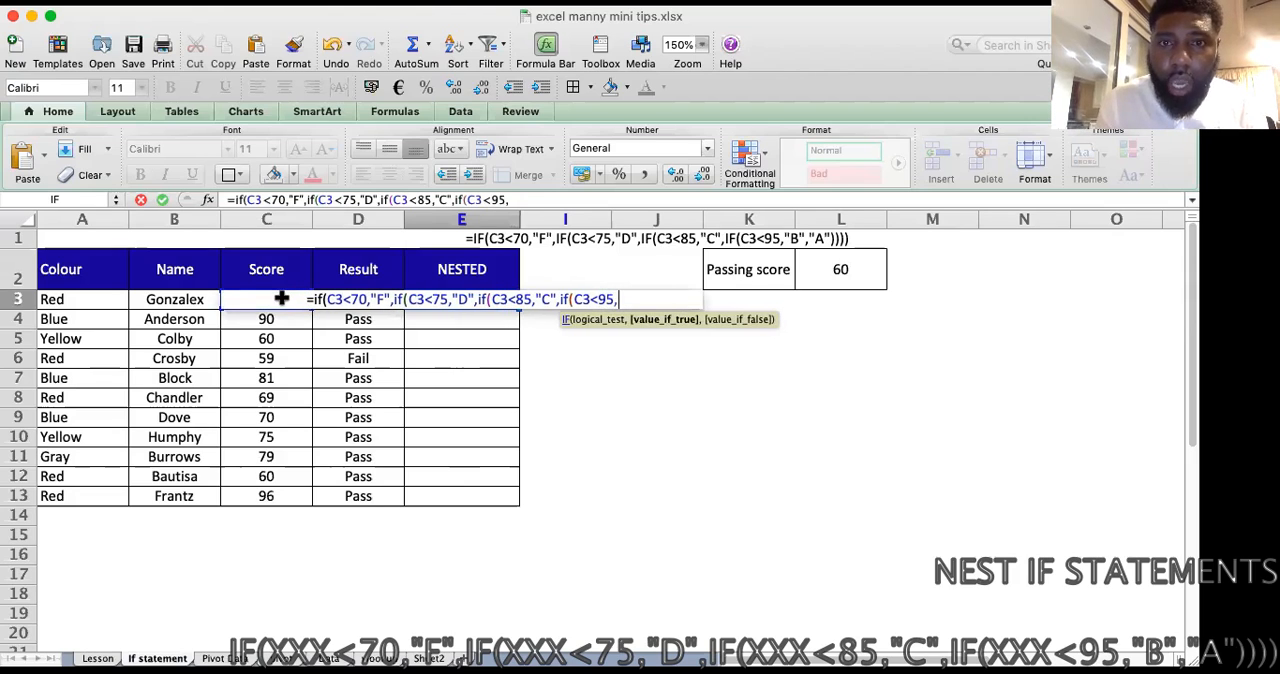
pyautogui.write('"')
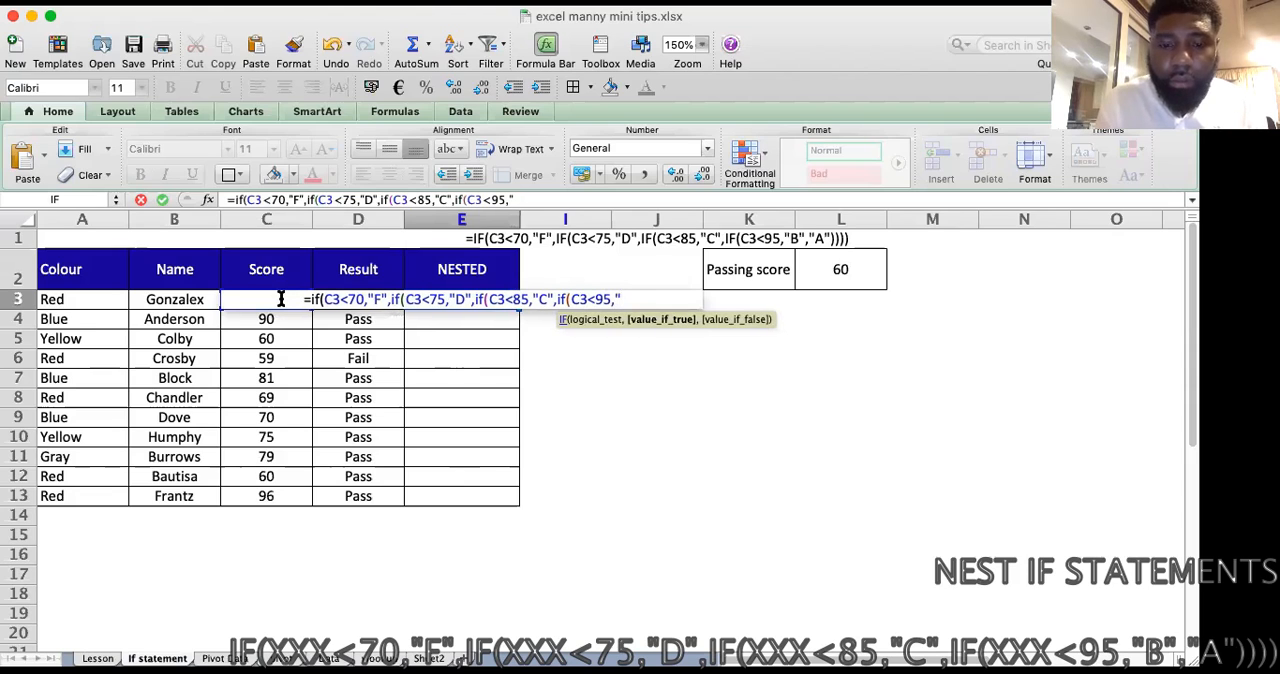
pyautogui.write('B"')
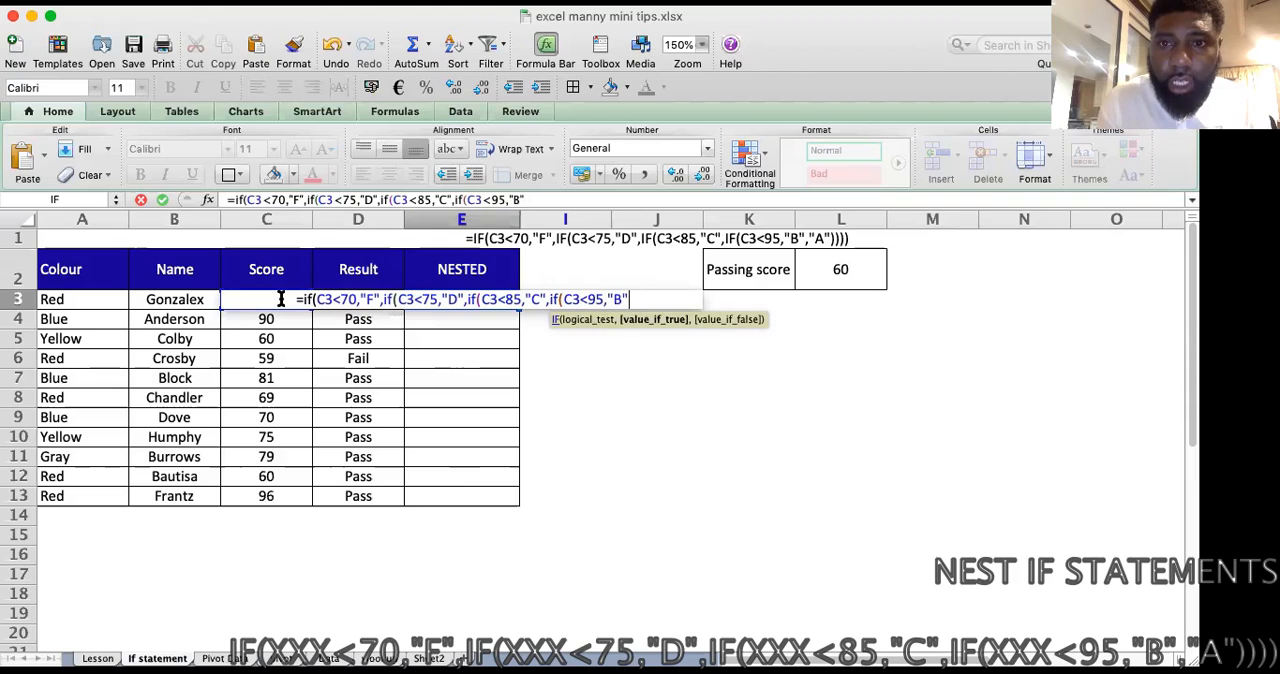
pyautogui.write(',')
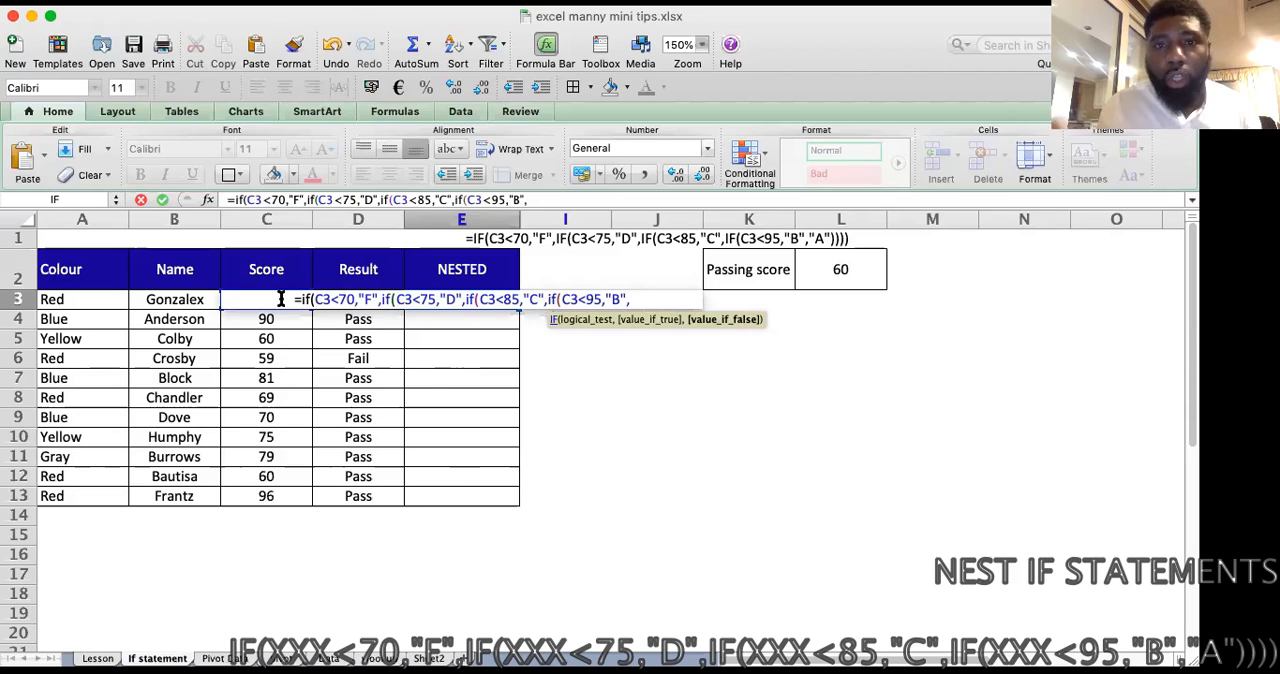
# Step: Complete the E3 formula with "A" as the final false value, close all four IF functions and enter it
pyautogui.write('"')
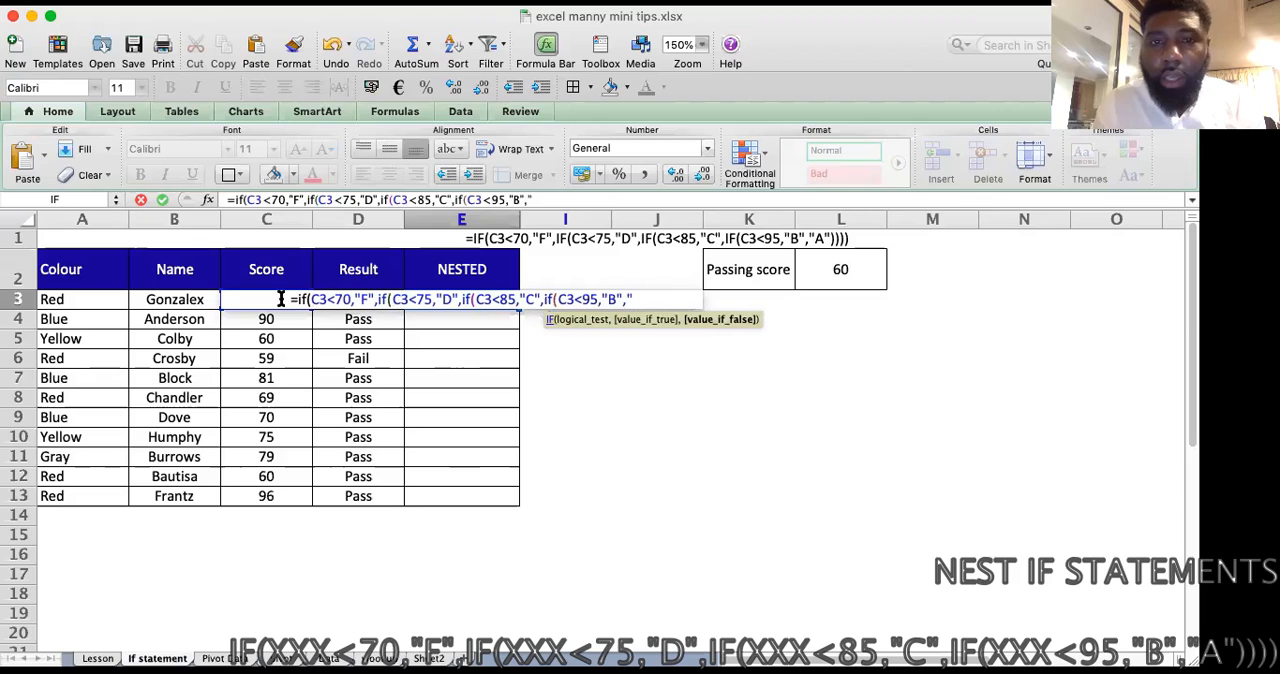
pyautogui.write('A"')
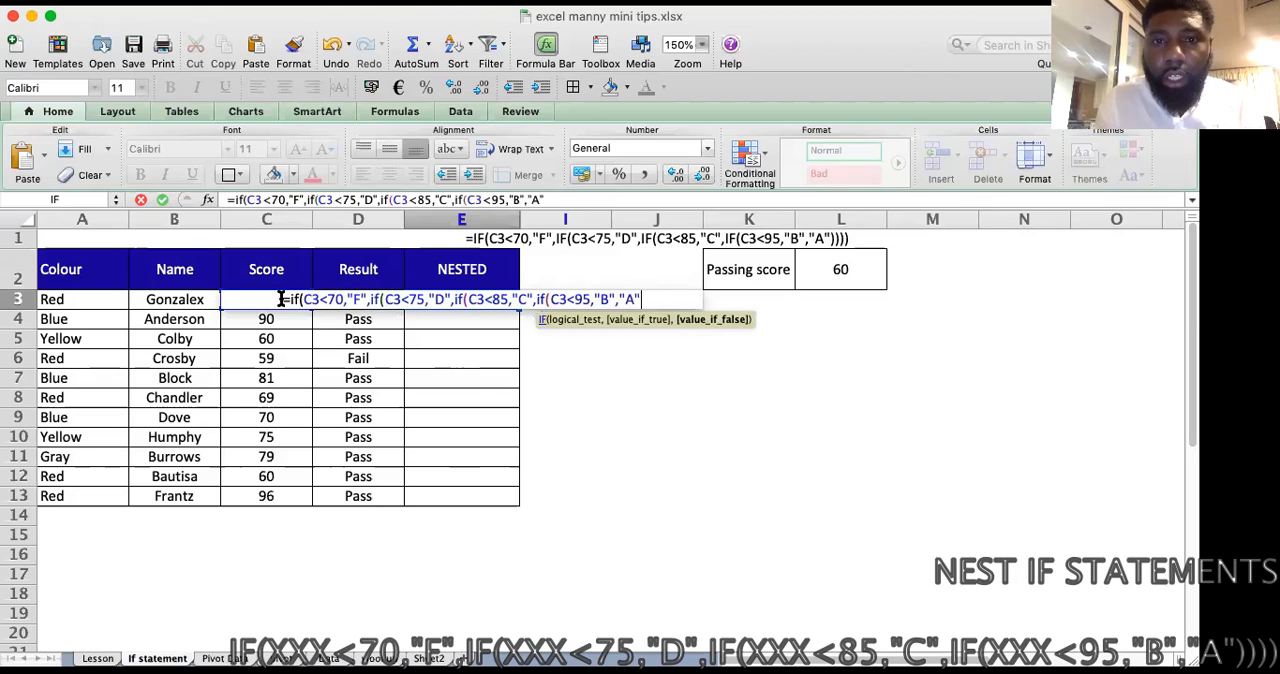
pyautogui.write(')')
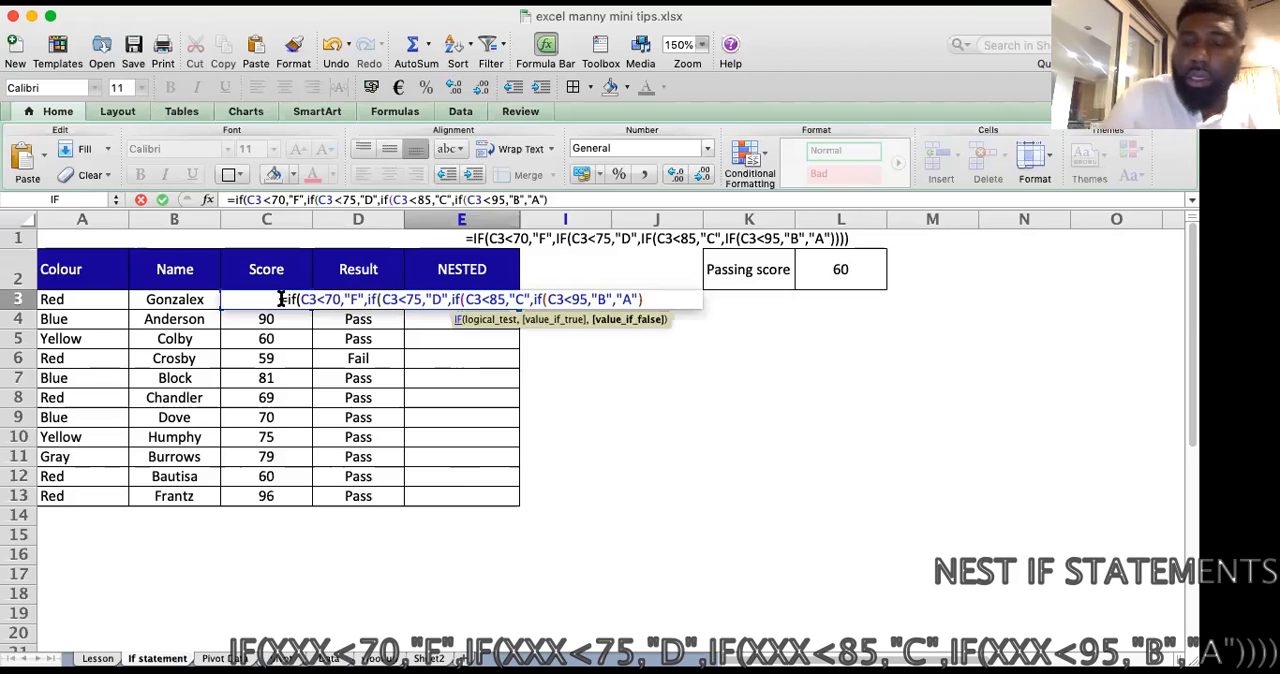
pyautogui.write('))')
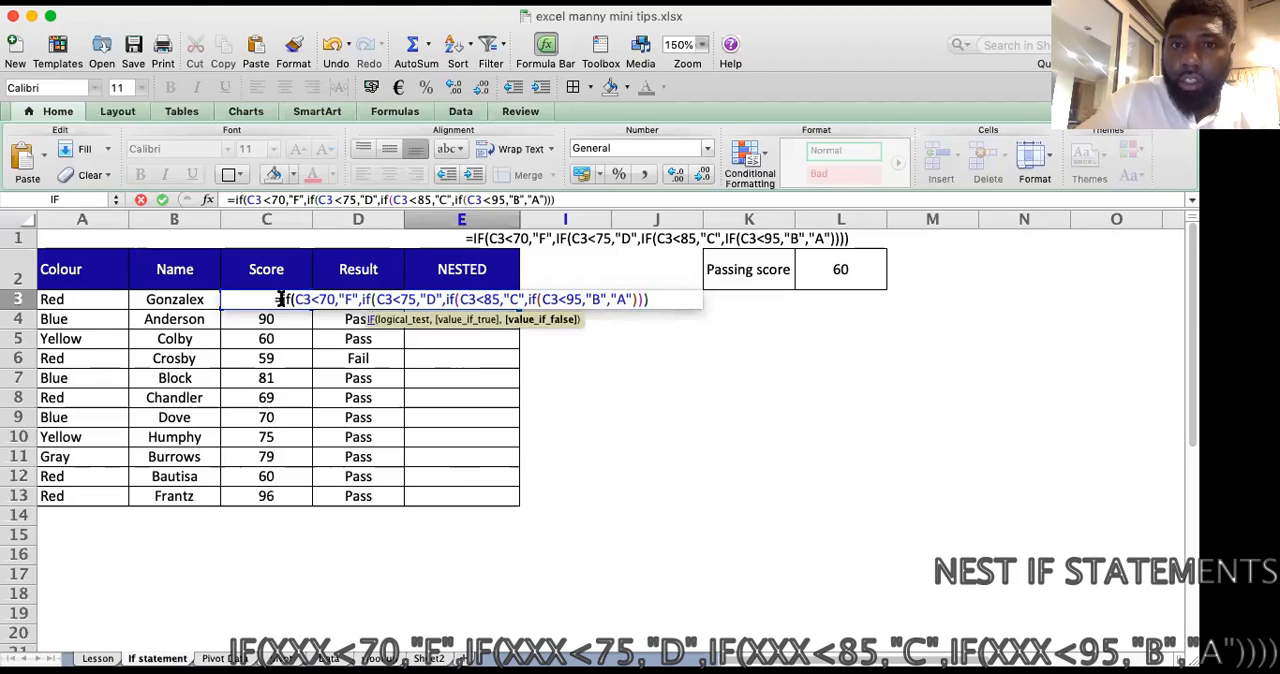
pyautogui.write(')')
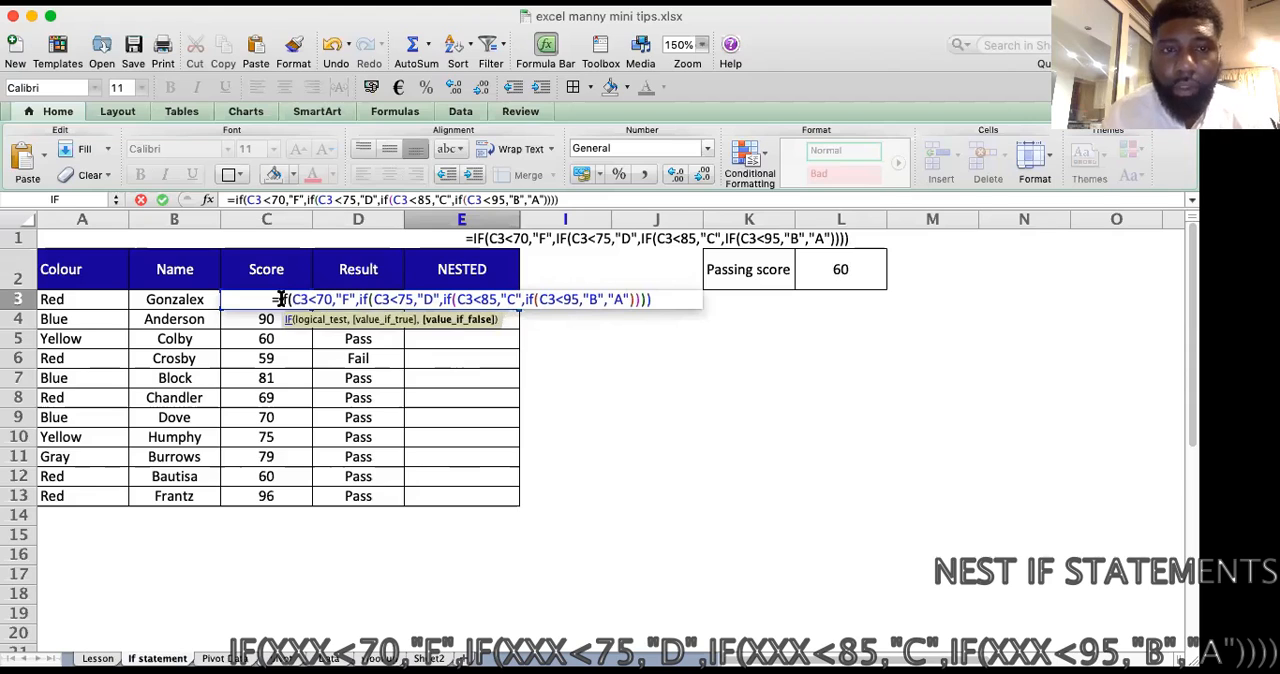
pyautogui.write(')')
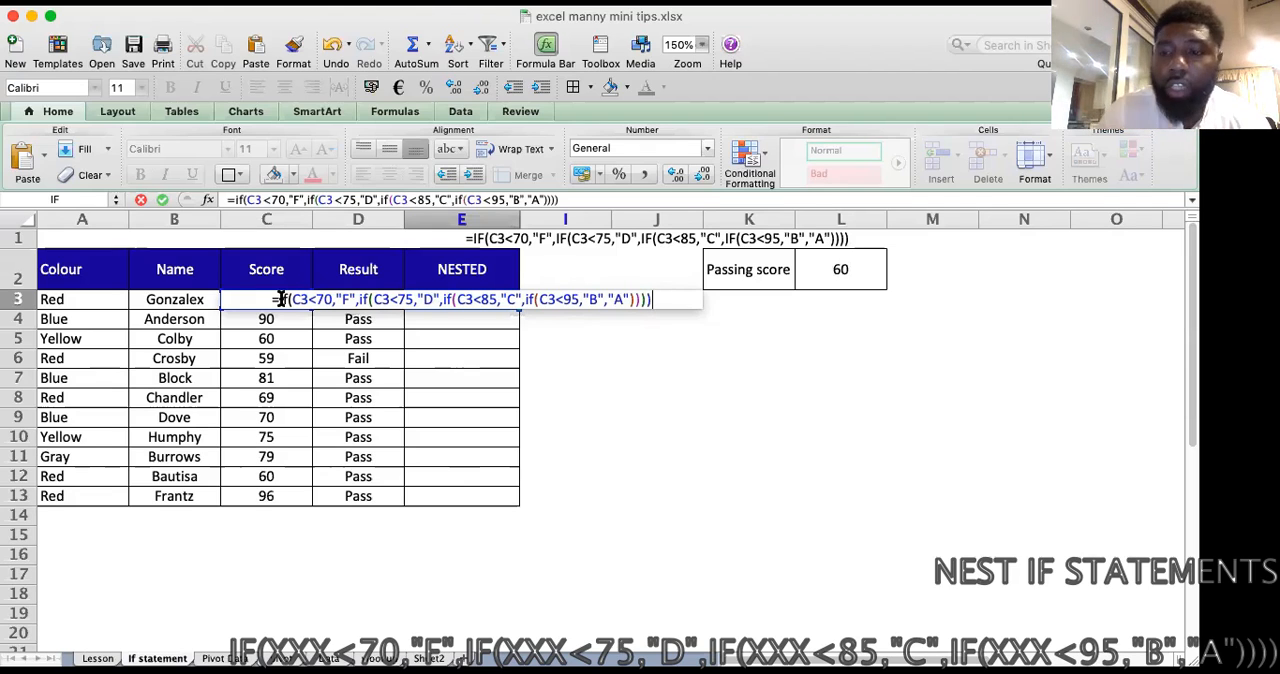
pyautogui.press('Return')
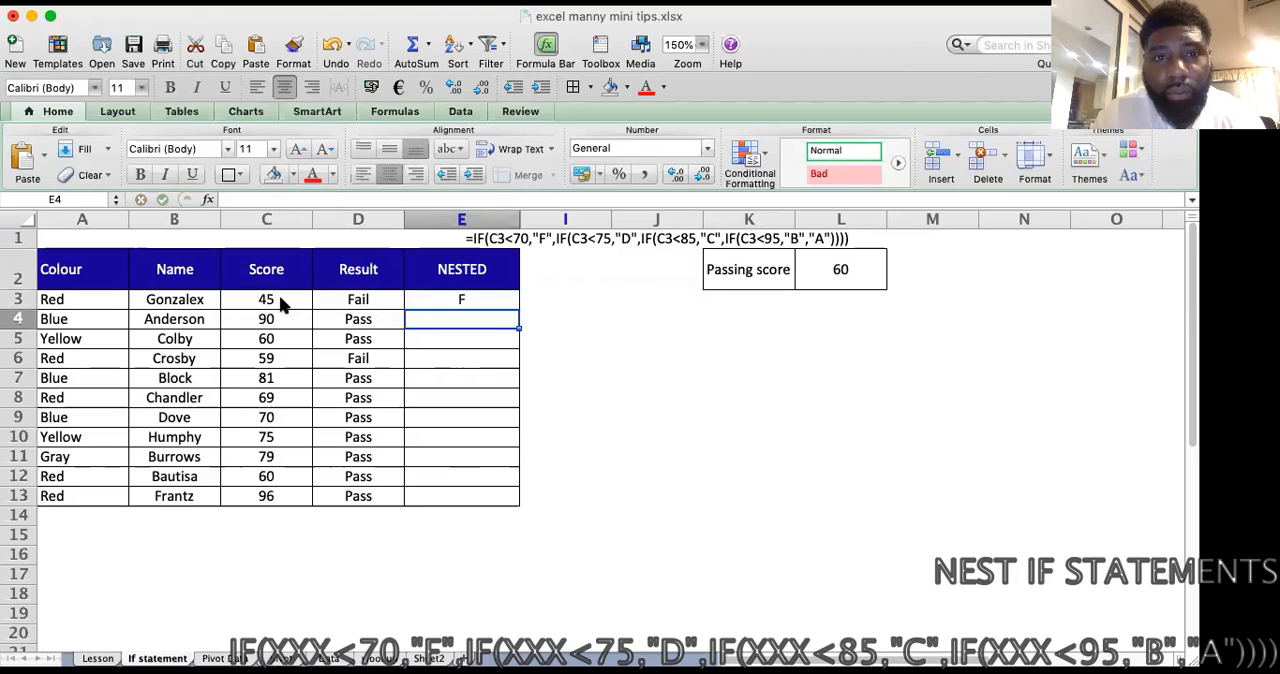
# Step: Fill the nested IF formula from E3 down to E13
pyautogui.click(497, 301)
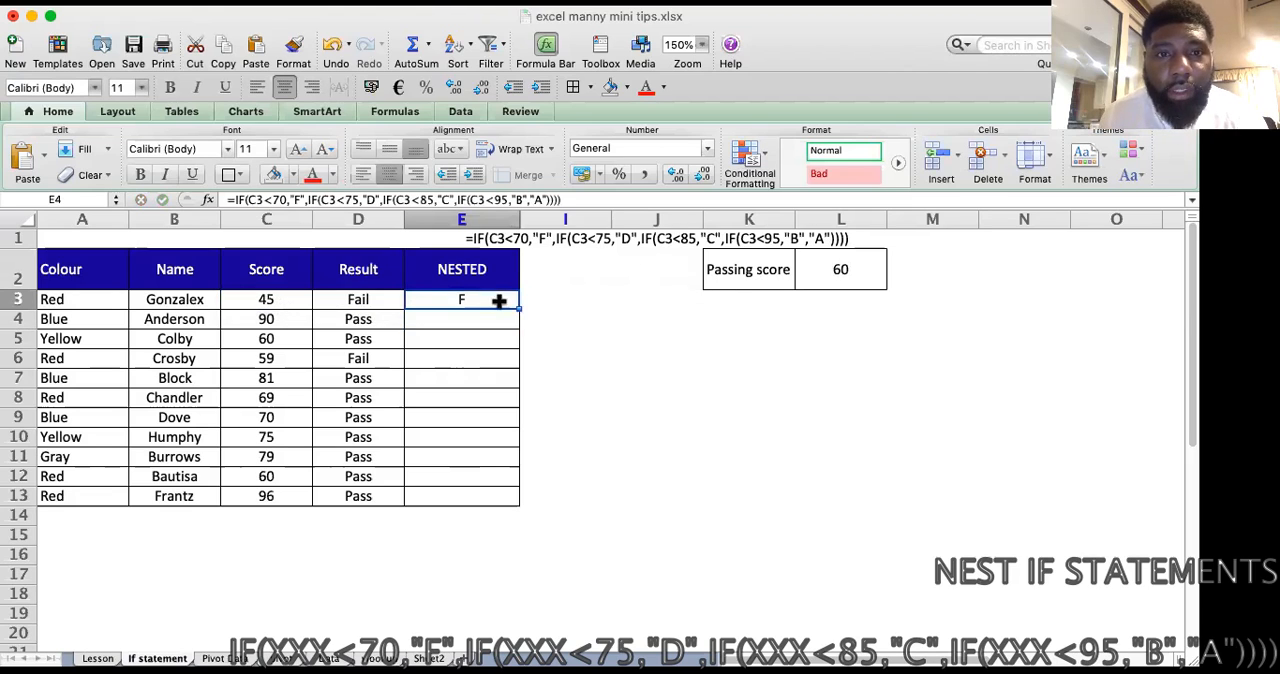
pyautogui.moveTo(519, 310); pyautogui.dragTo(502, 502)
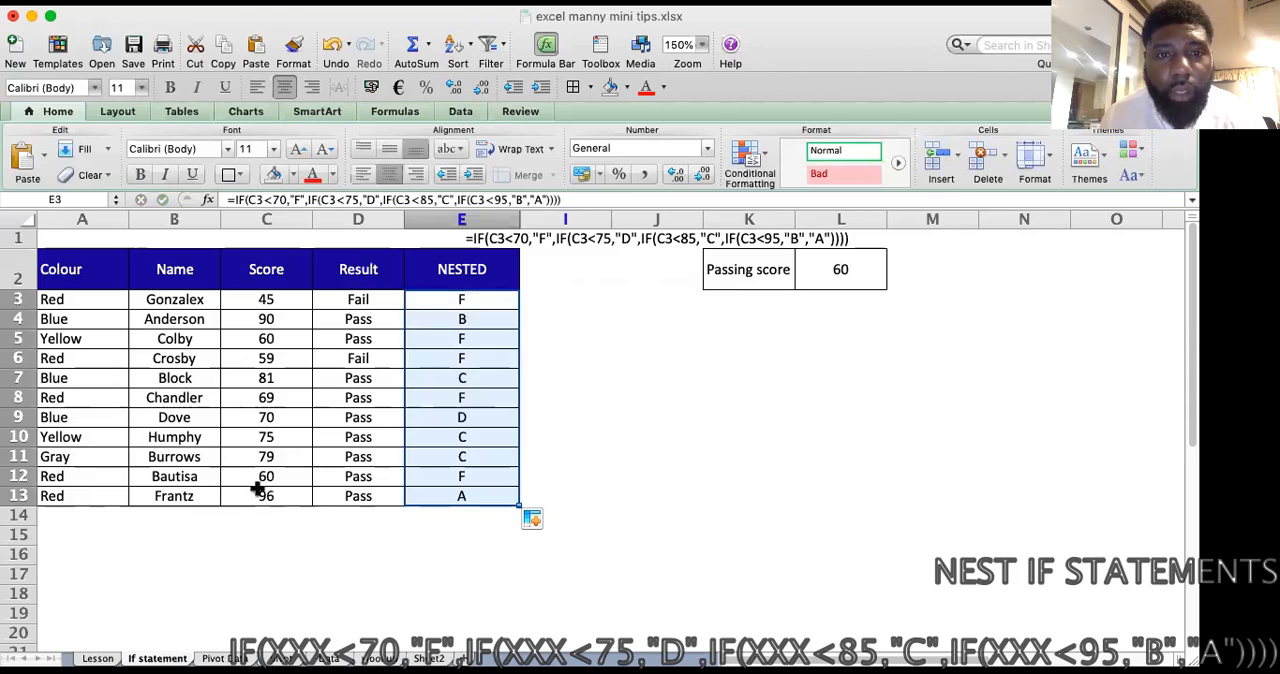
# Step: Check the copied nested IF formulas and grades in several cells of the NESTED column
pyautogui.click(472, 395)
pyautogui.click(491, 377)
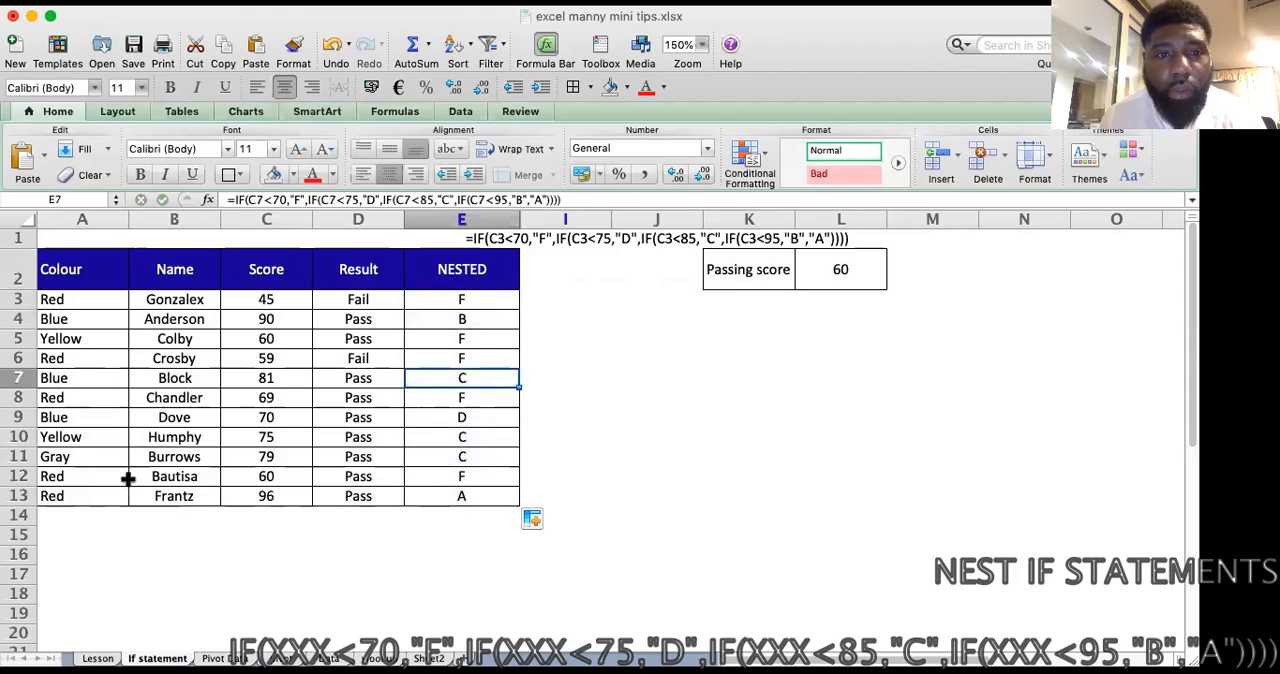
pyautogui.moveTo(514, 403); pyautogui.dragTo(495, 422)
pyautogui.click(489, 447)
pyautogui.click(486, 500)
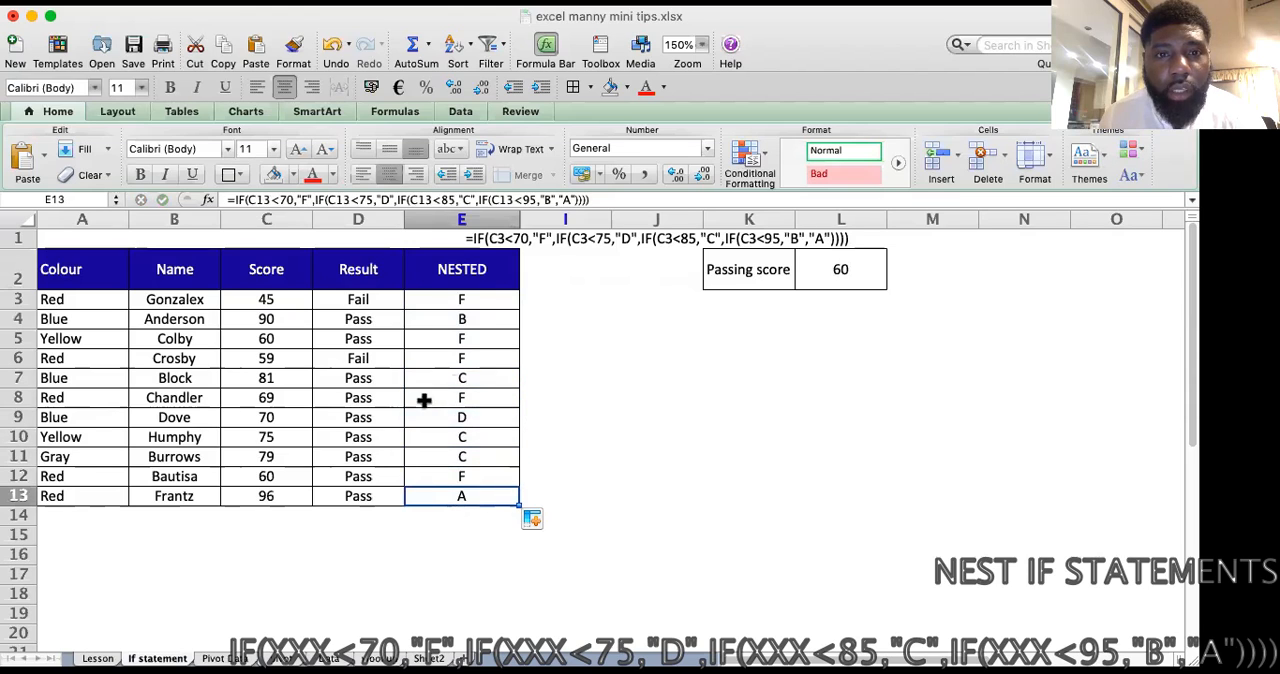
pyautogui.click(475, 309)
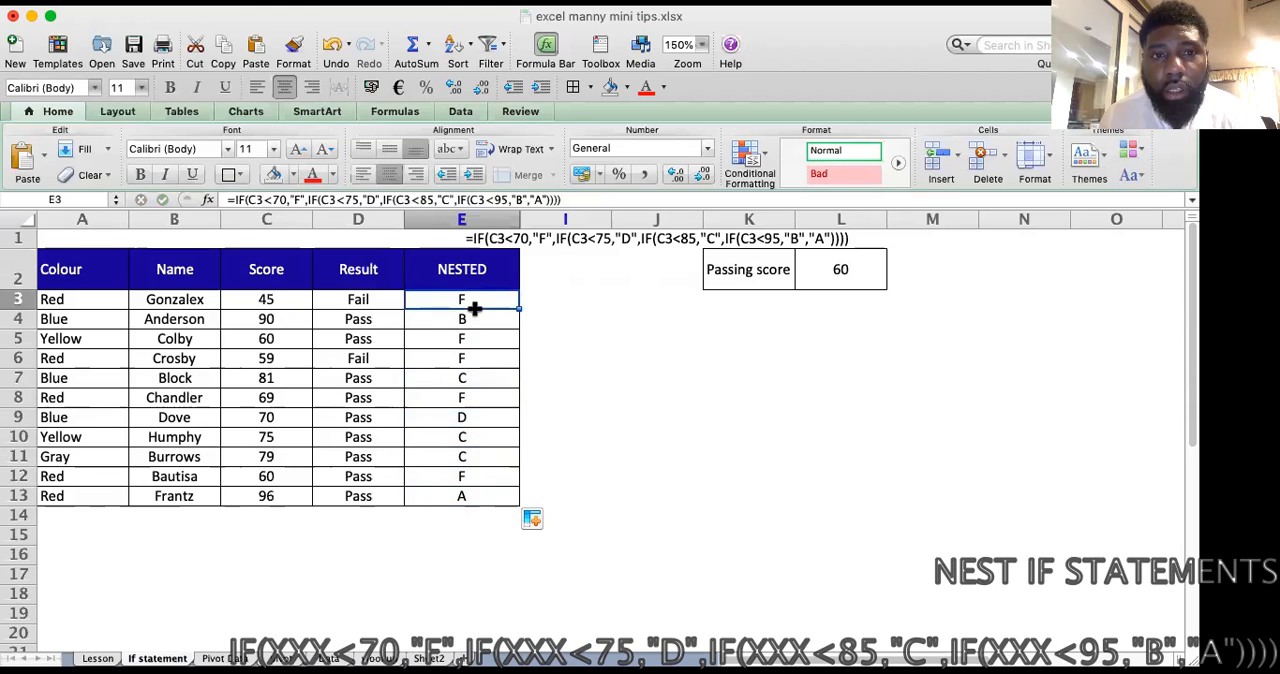
pyautogui.click(614, 316)
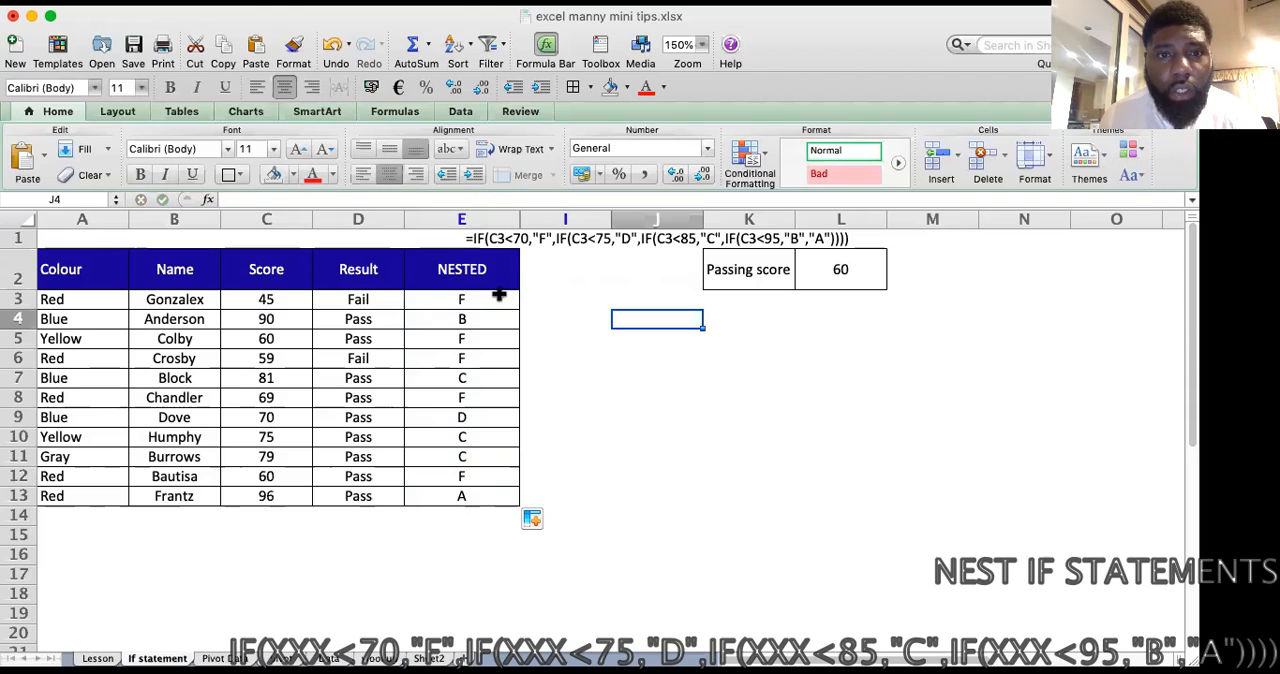
pyautogui.click(461, 299)
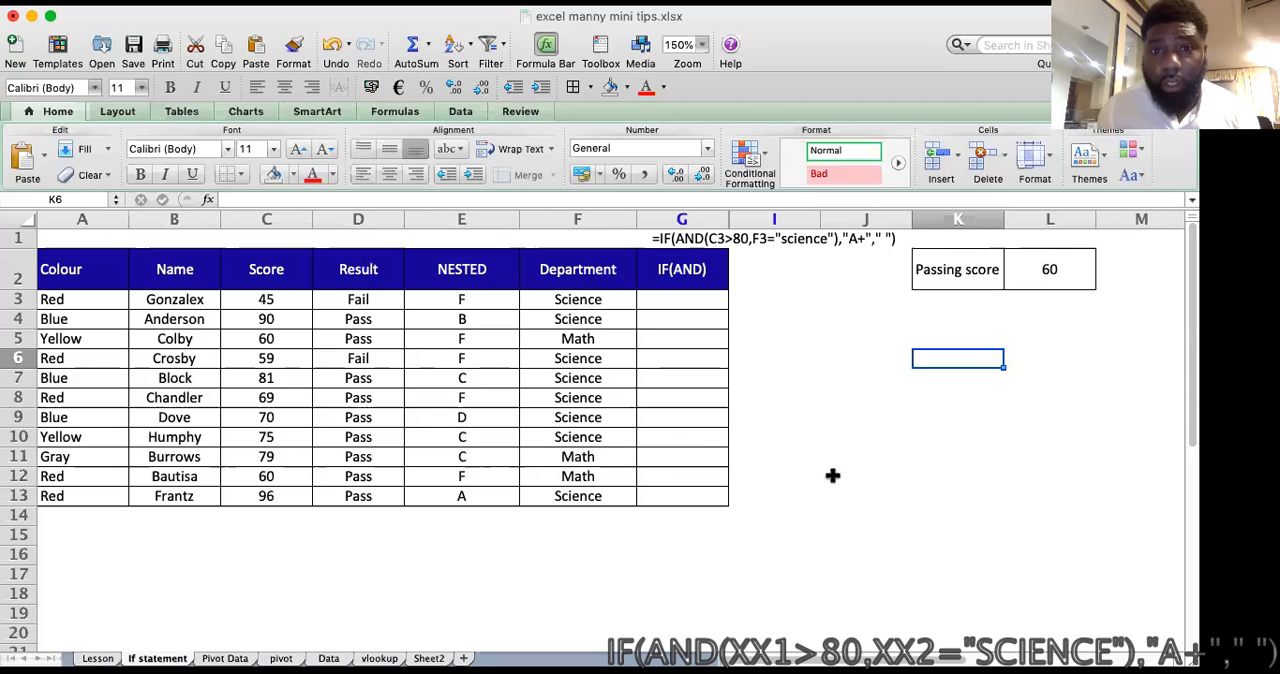
# Step: Review the Department and Score entries that the IF(AND) column in G3 has to evaluate
pyautogui.click(692, 299)
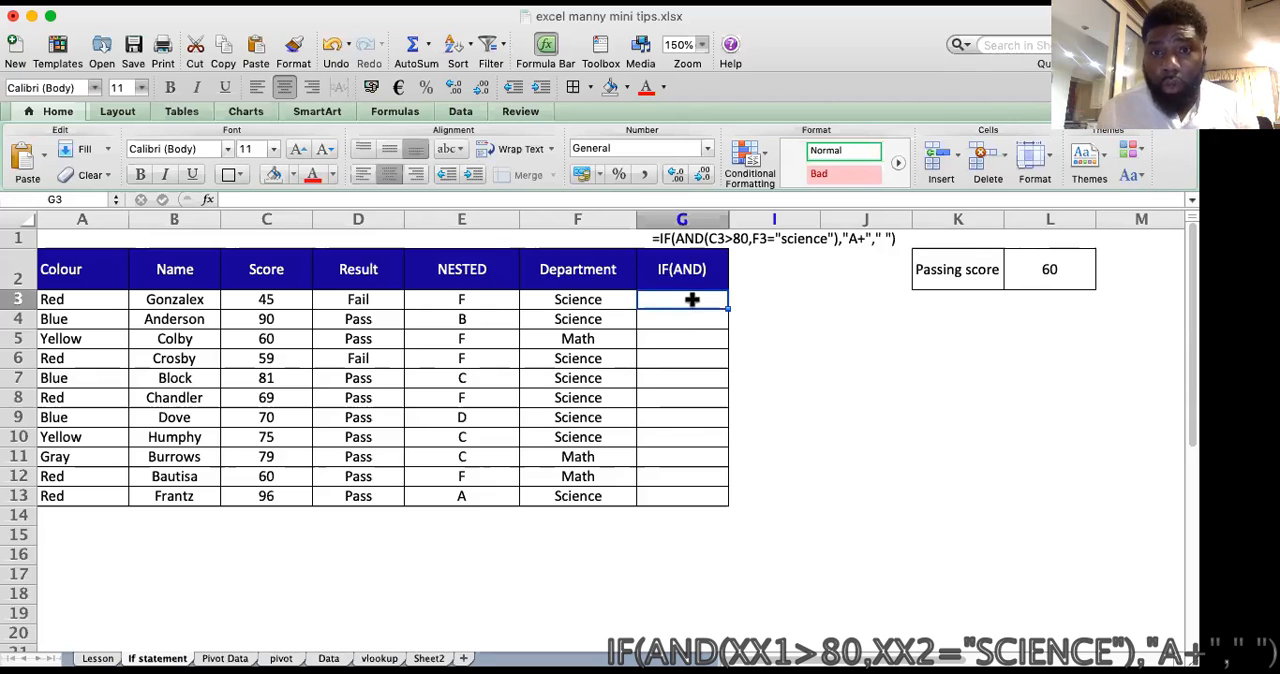
pyautogui.press('Left')
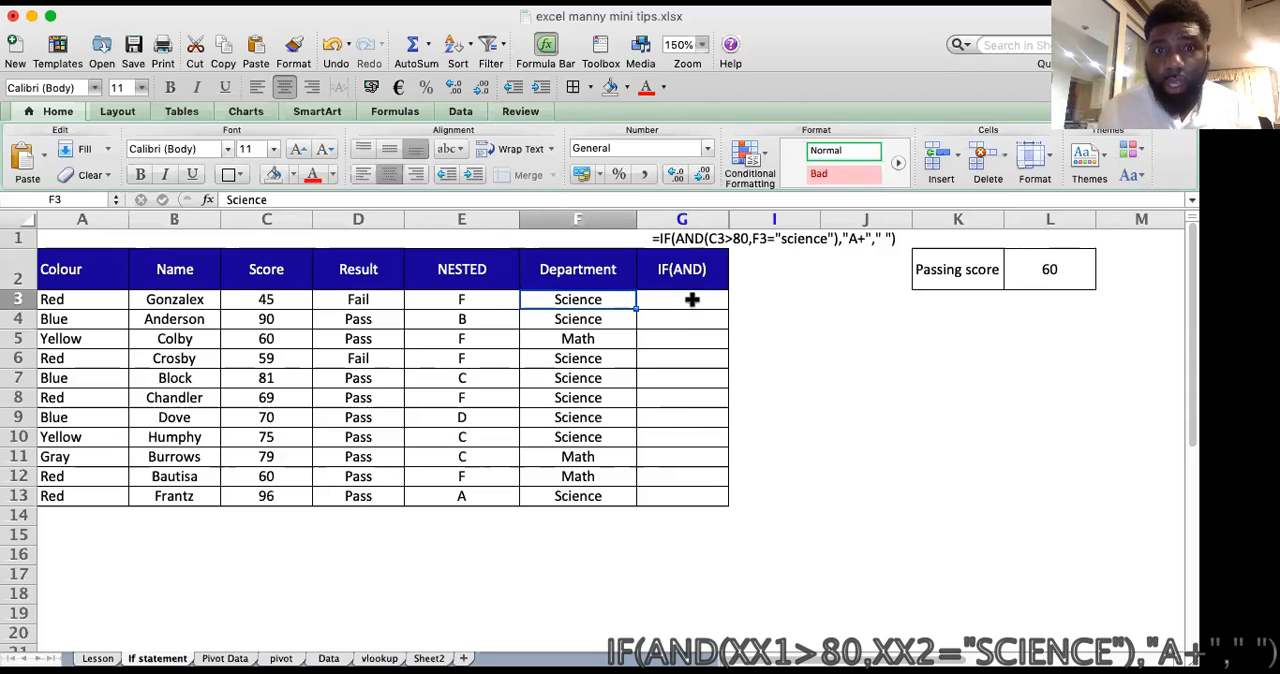
pyautogui.click(586, 360)
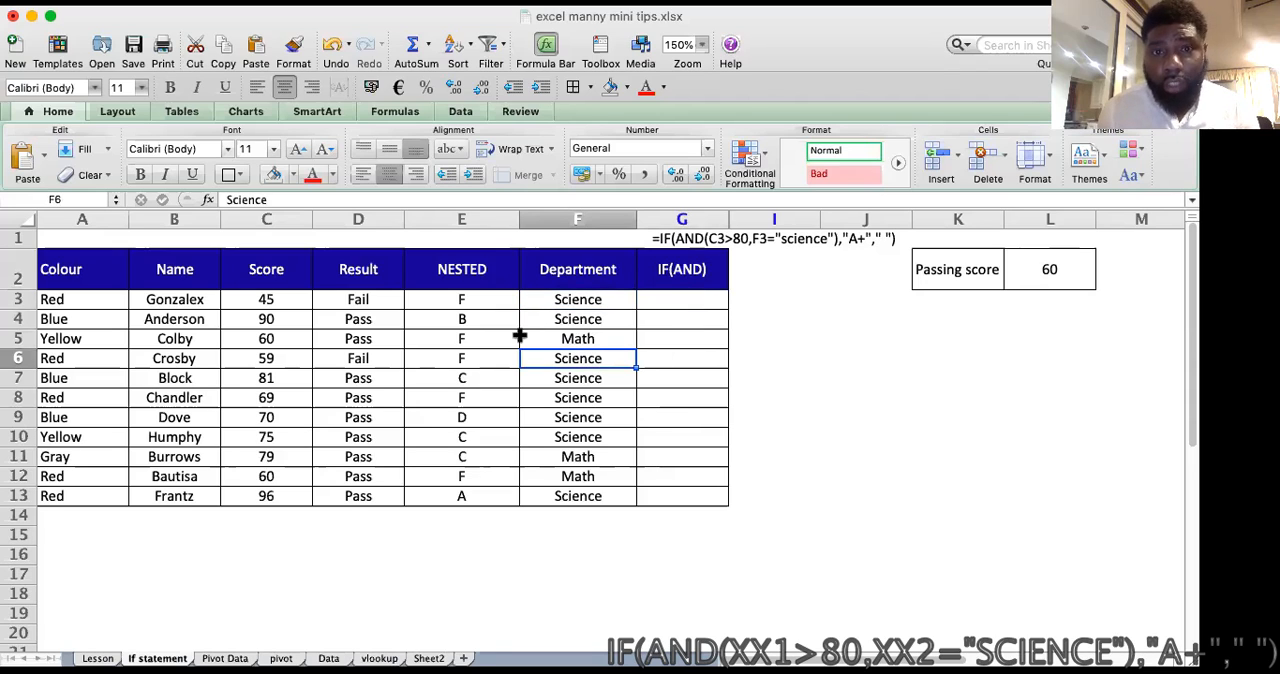
pyautogui.click(583, 299)
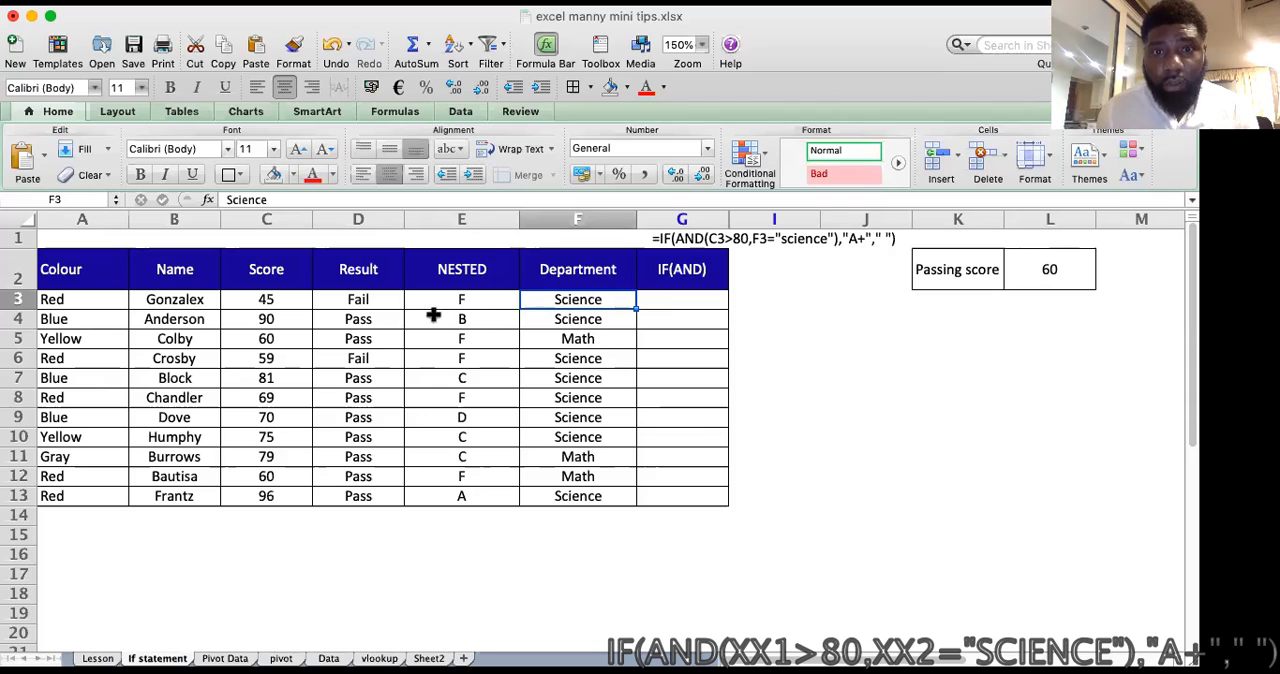
pyautogui.click(258, 297)
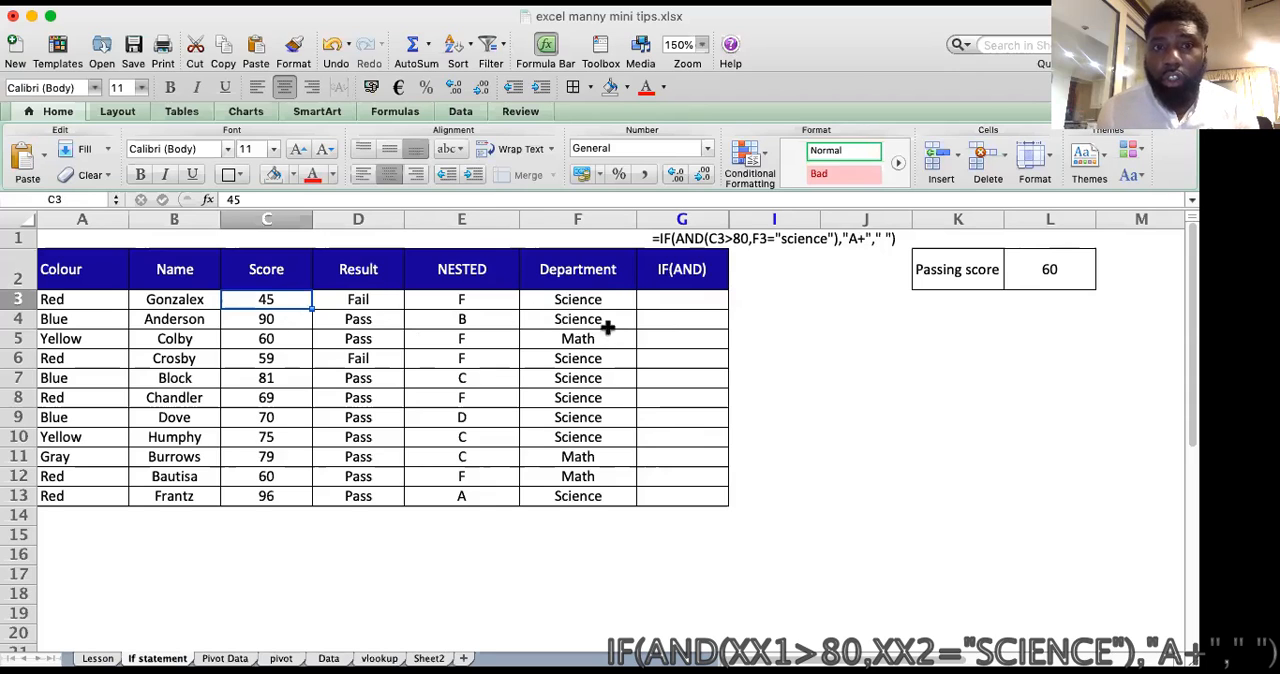
# Step: Begin the formula in G3 with an IF function that has an AND function as its logical test
pyautogui.click(692, 299)
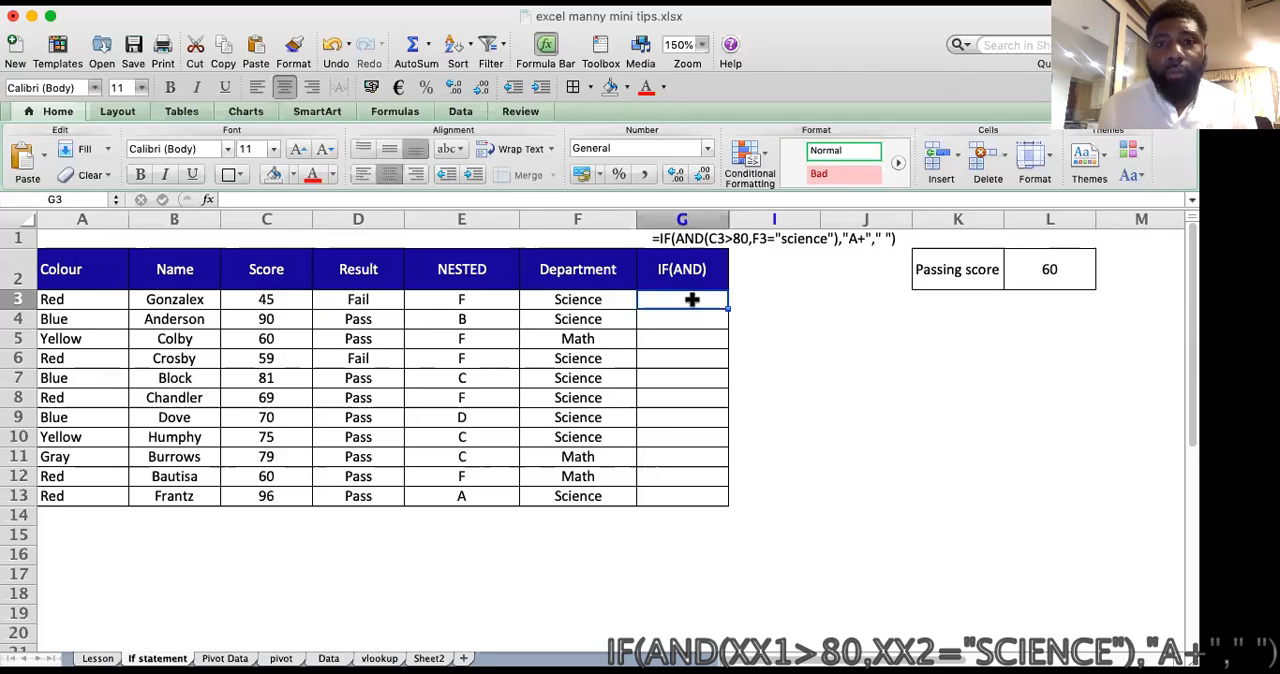
pyautogui.write('=')
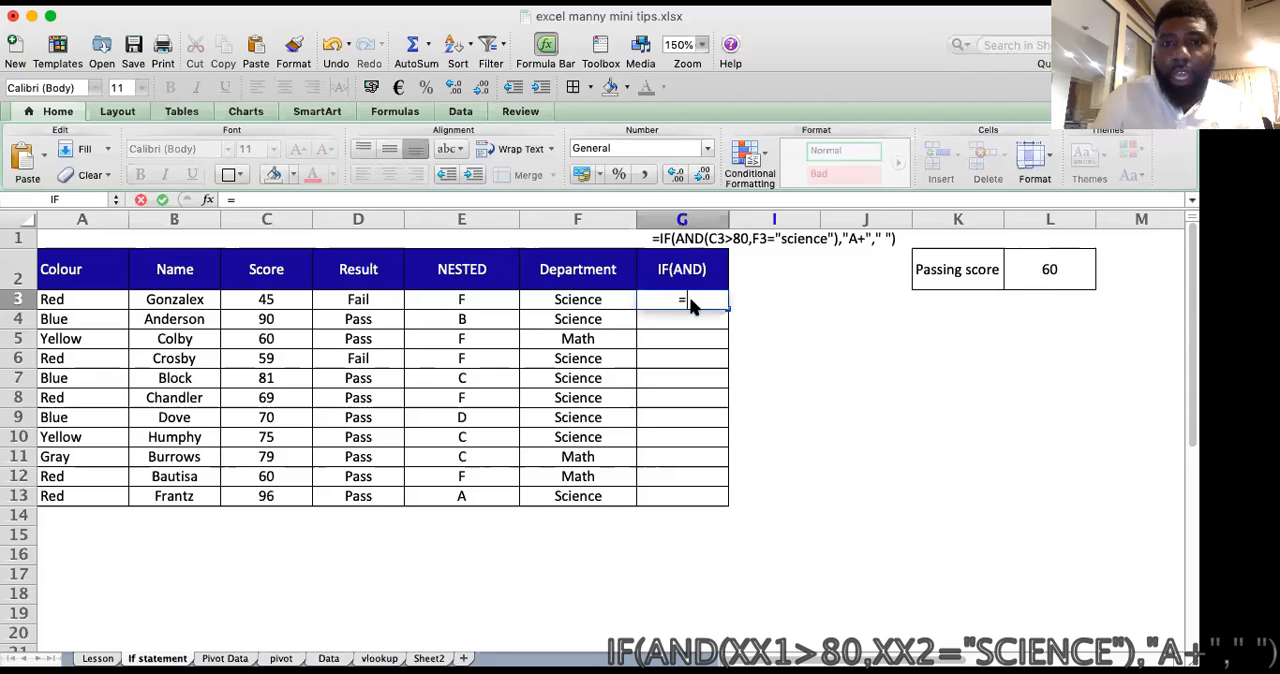
pyautogui.write('if')
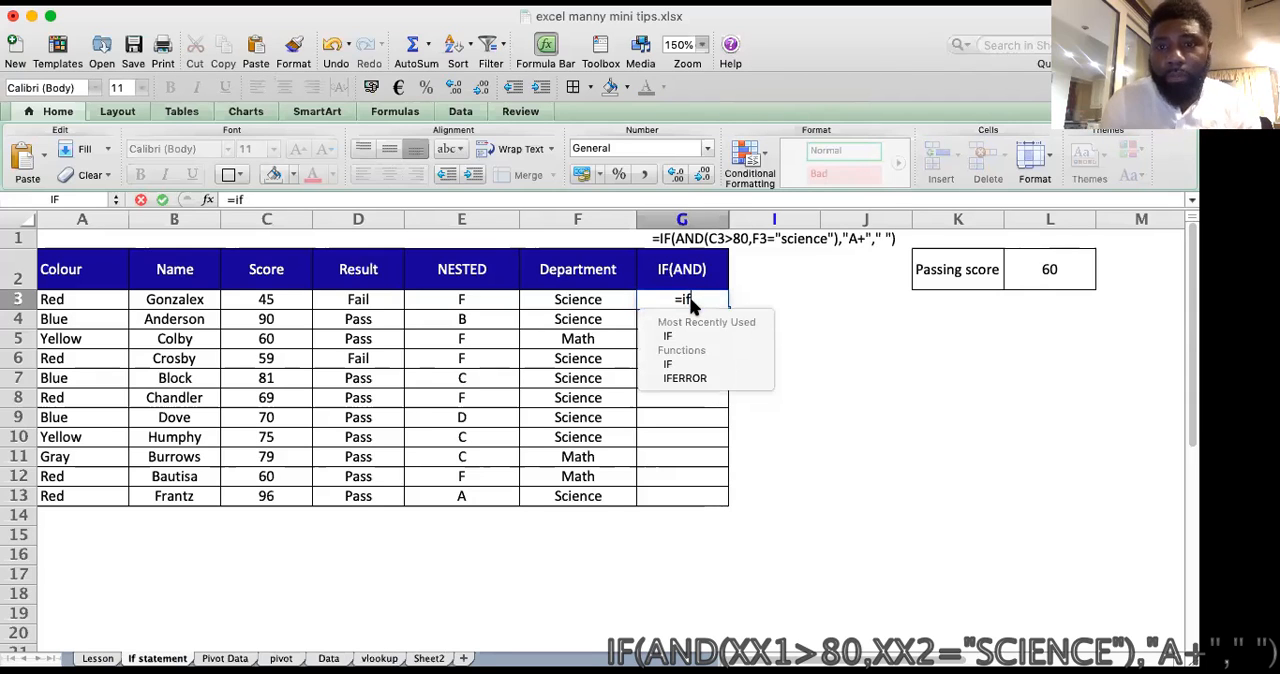
pyautogui.write('(')
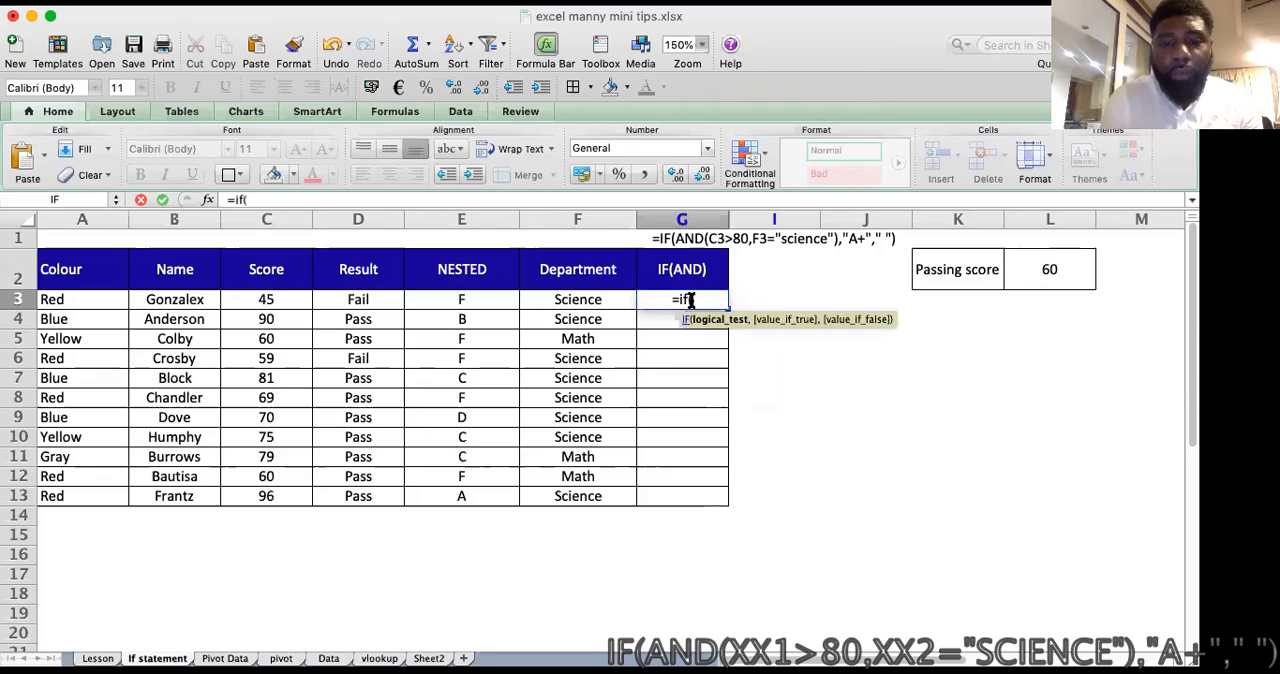
pyautogui.write('and')
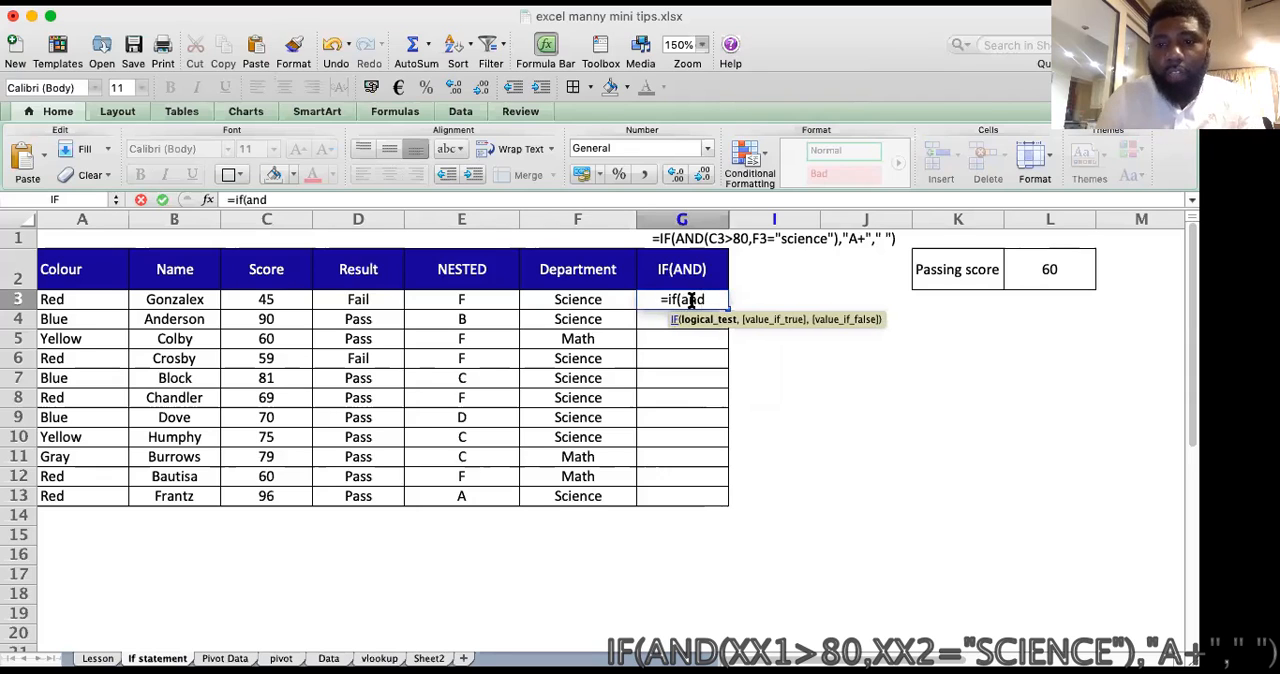
pyautogui.write('(')
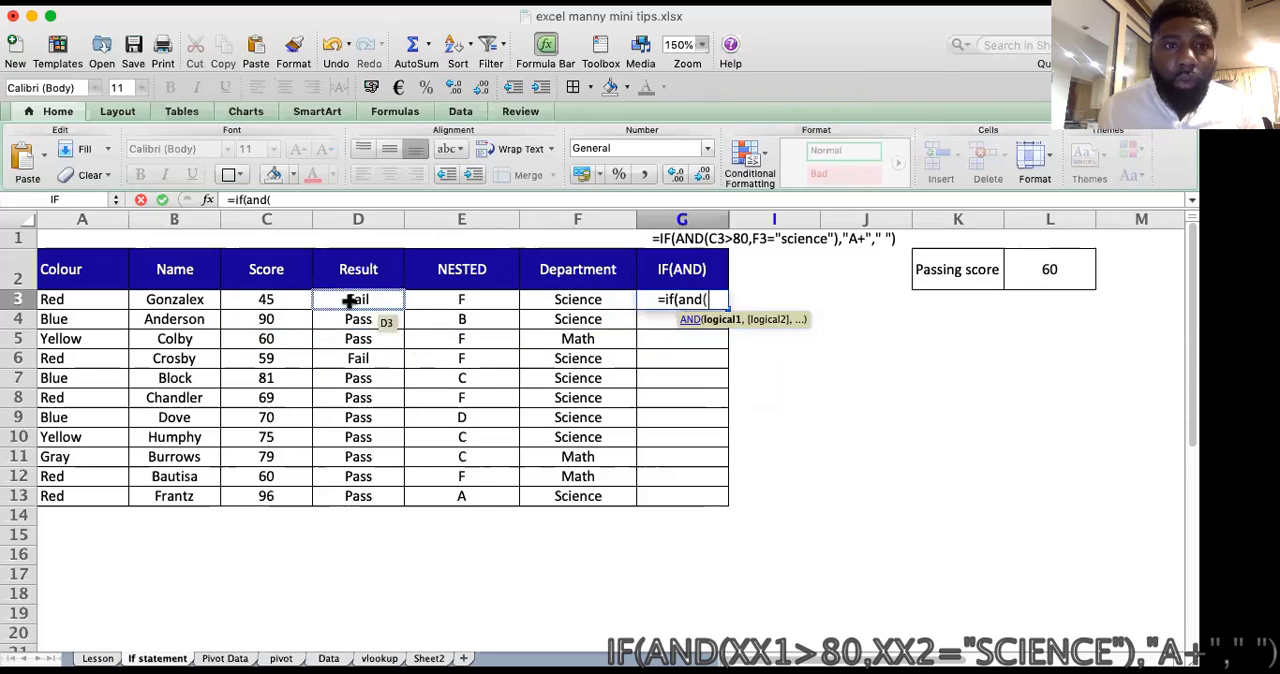
# Step: Add C3>80 as the first AND condition in the G3 formula
pyautogui.click(288, 304)
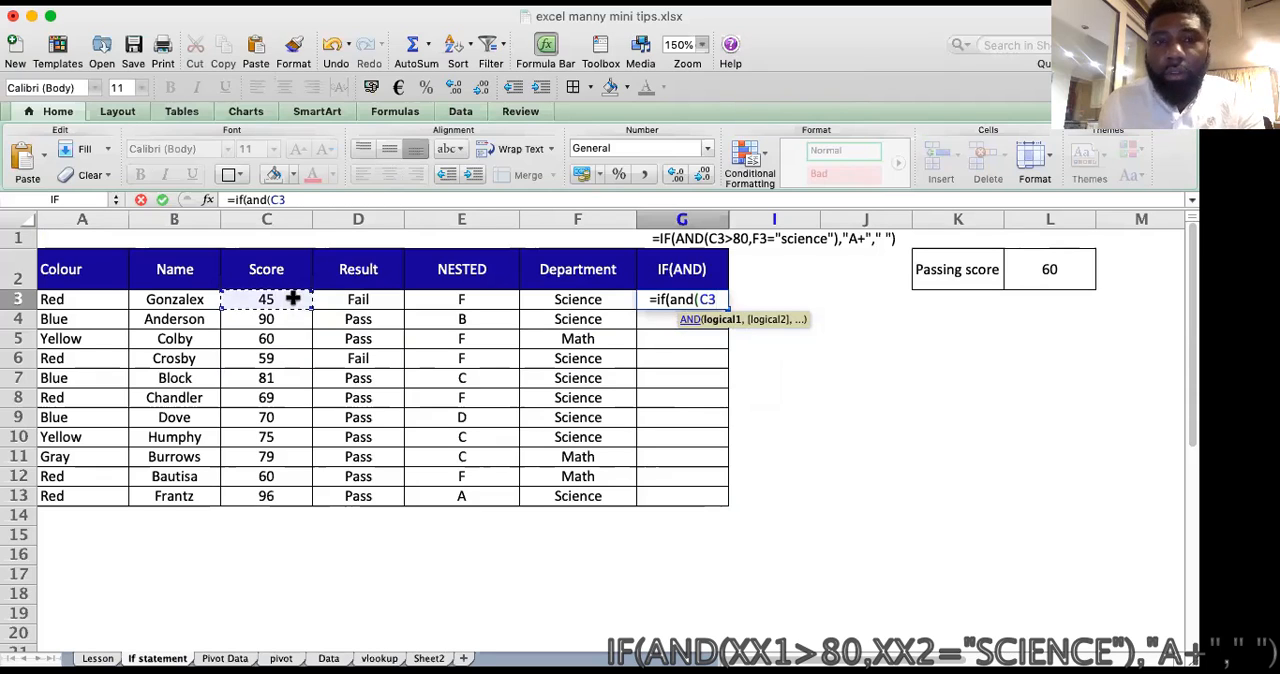
pyautogui.write(':C')
pyautogui.press('BackSpace')
pyautogui.press('BackSpace')
pyautogui.write('>')
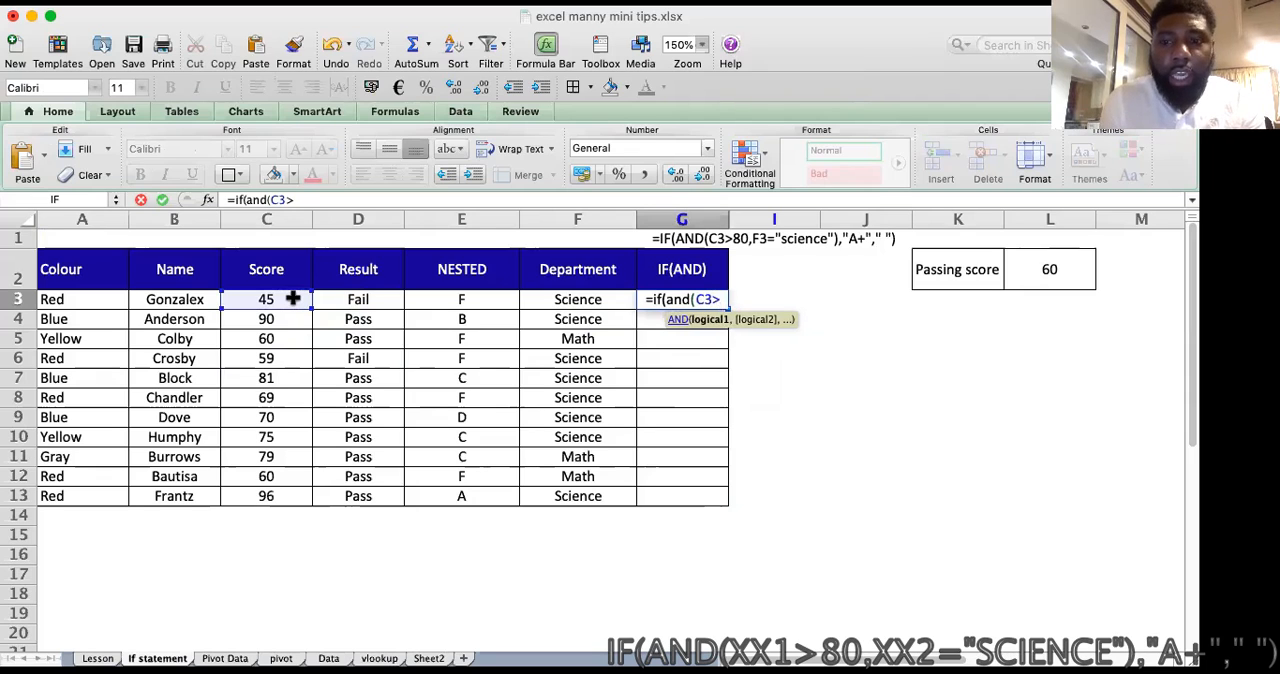
pyautogui.write('80')
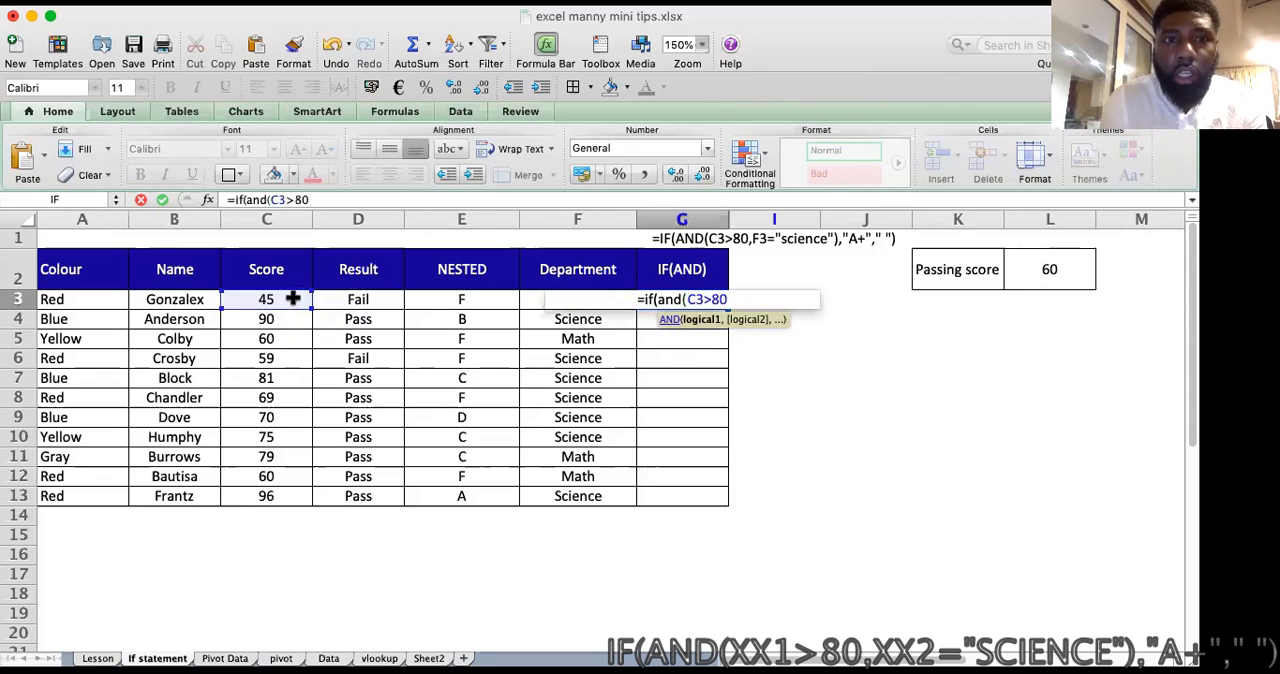
pyautogui.write(',')
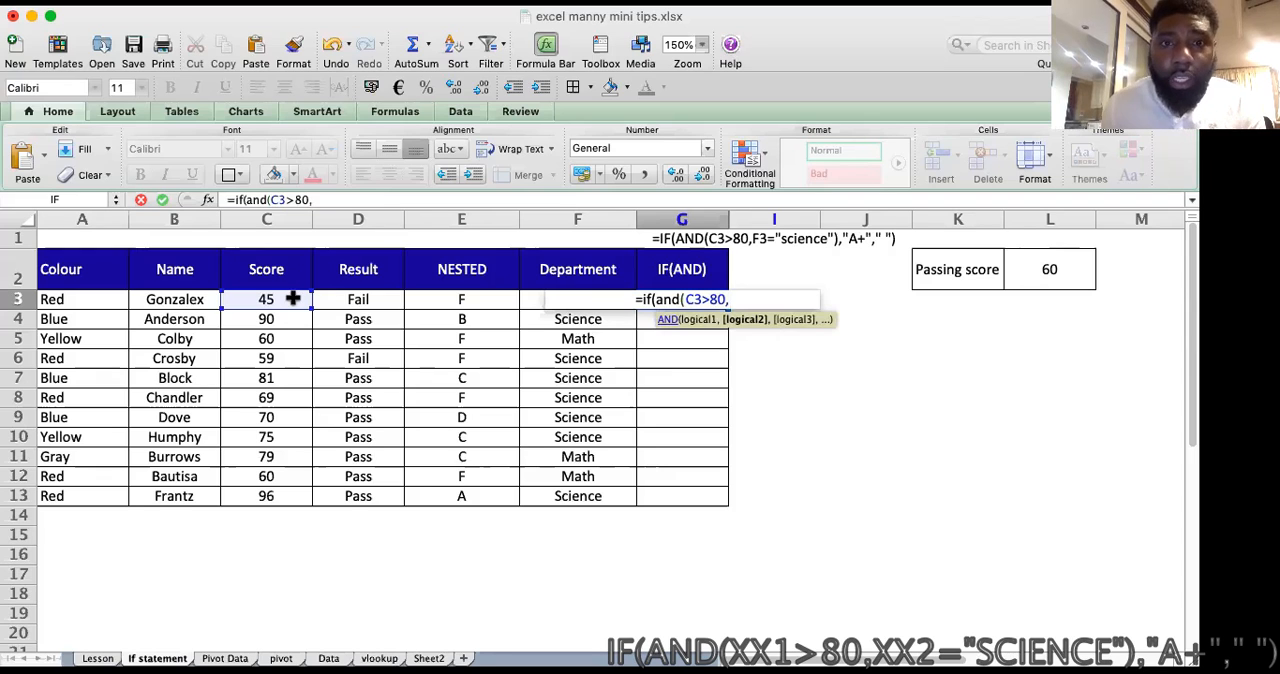
pyautogui.write('F3')
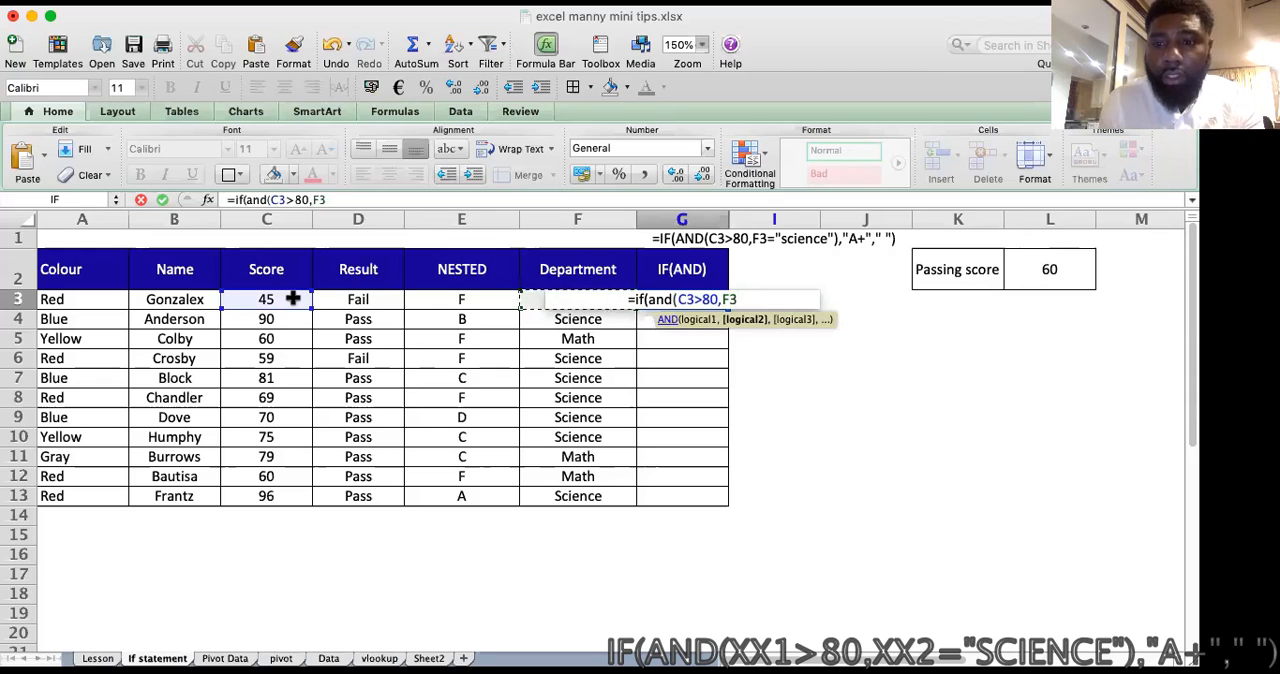
pyautogui.write('="sc')
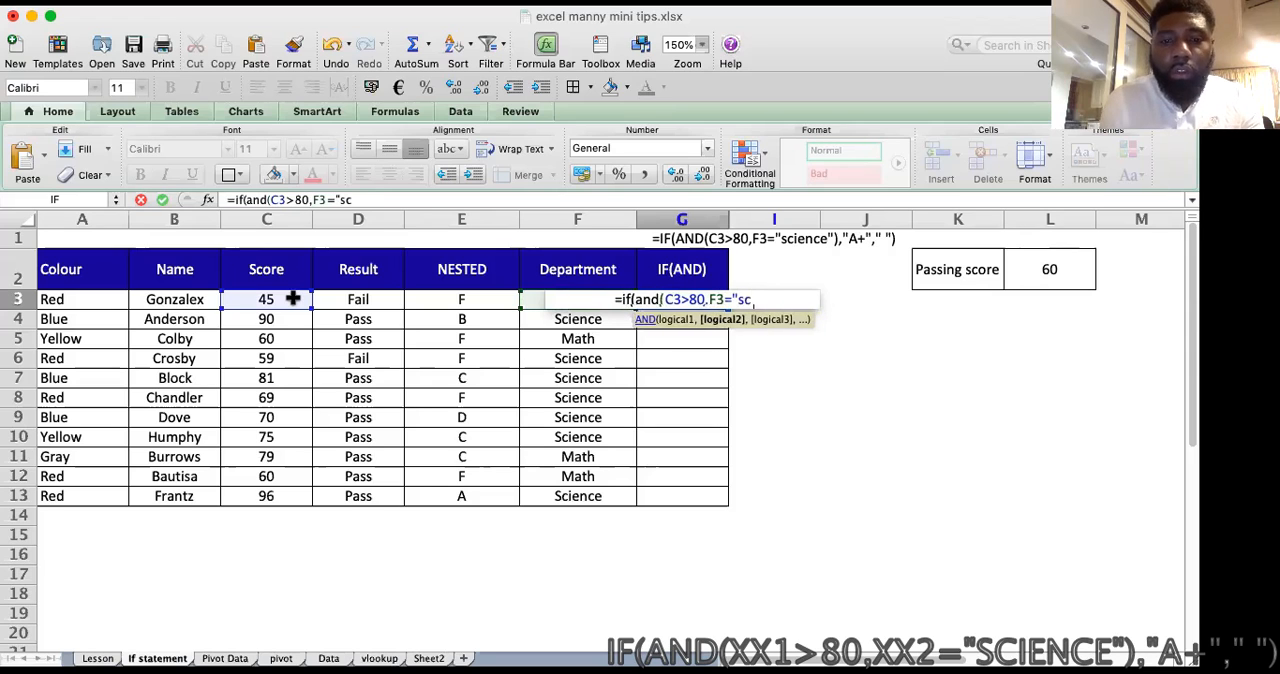
pyautogui.write('ience')
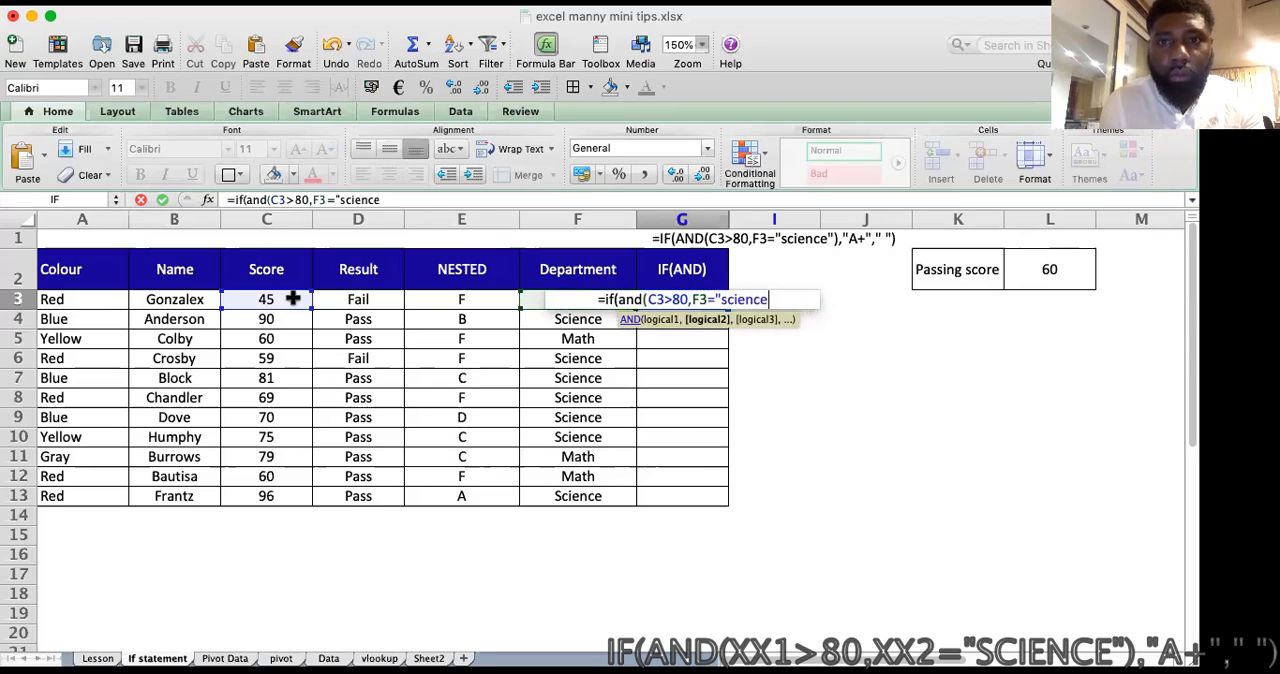
pyautogui.write('"')
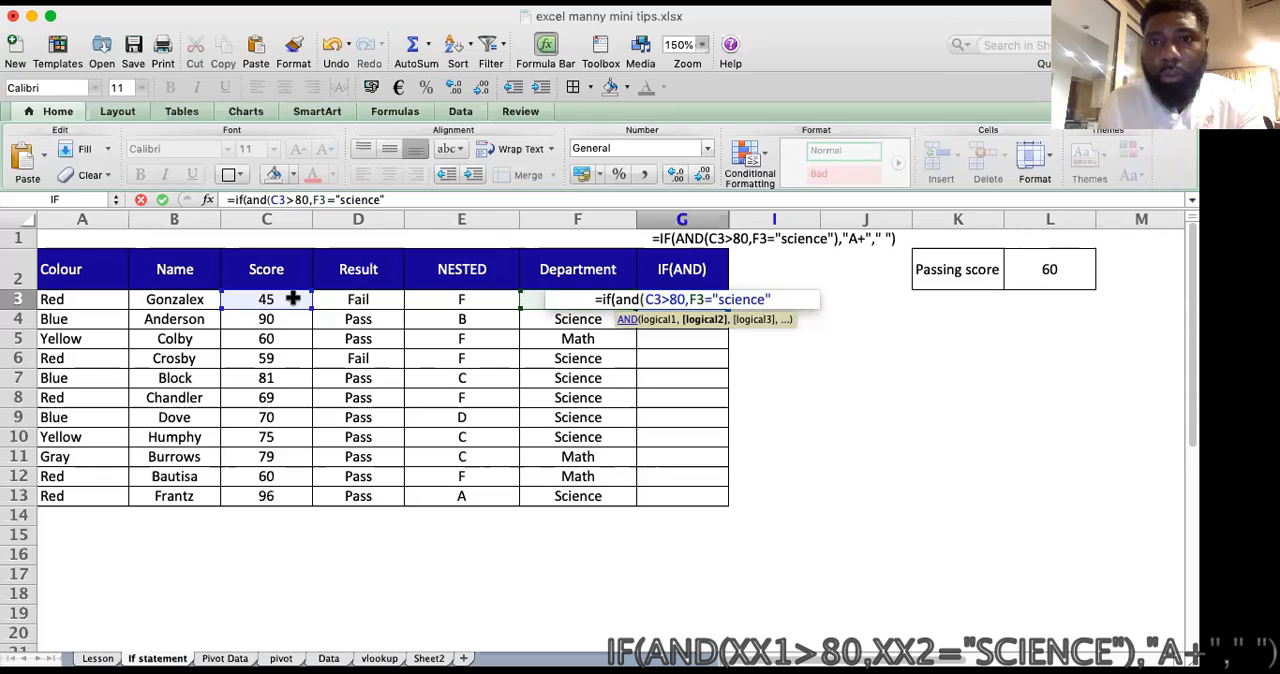
pyautogui.write(')')
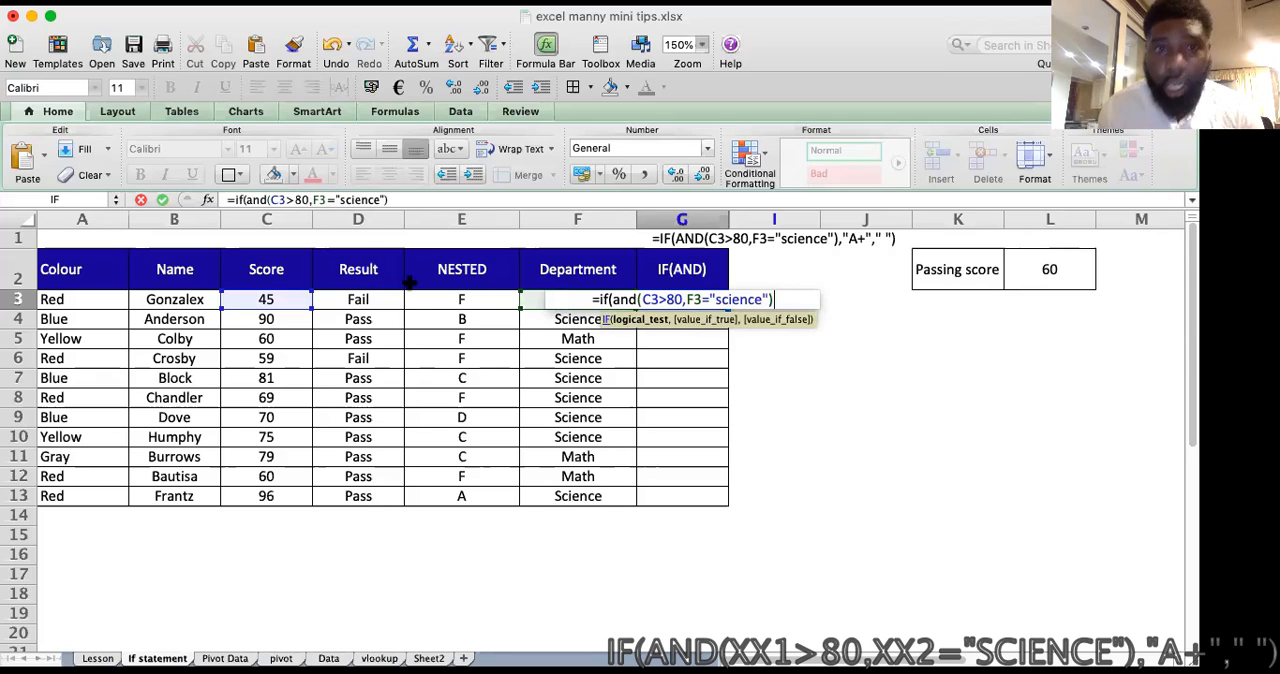
# Step: Add "A+" as the value if true in the G3 formula, followed by a comma
pyautogui.click(408, 198)
pyautogui.write(',')
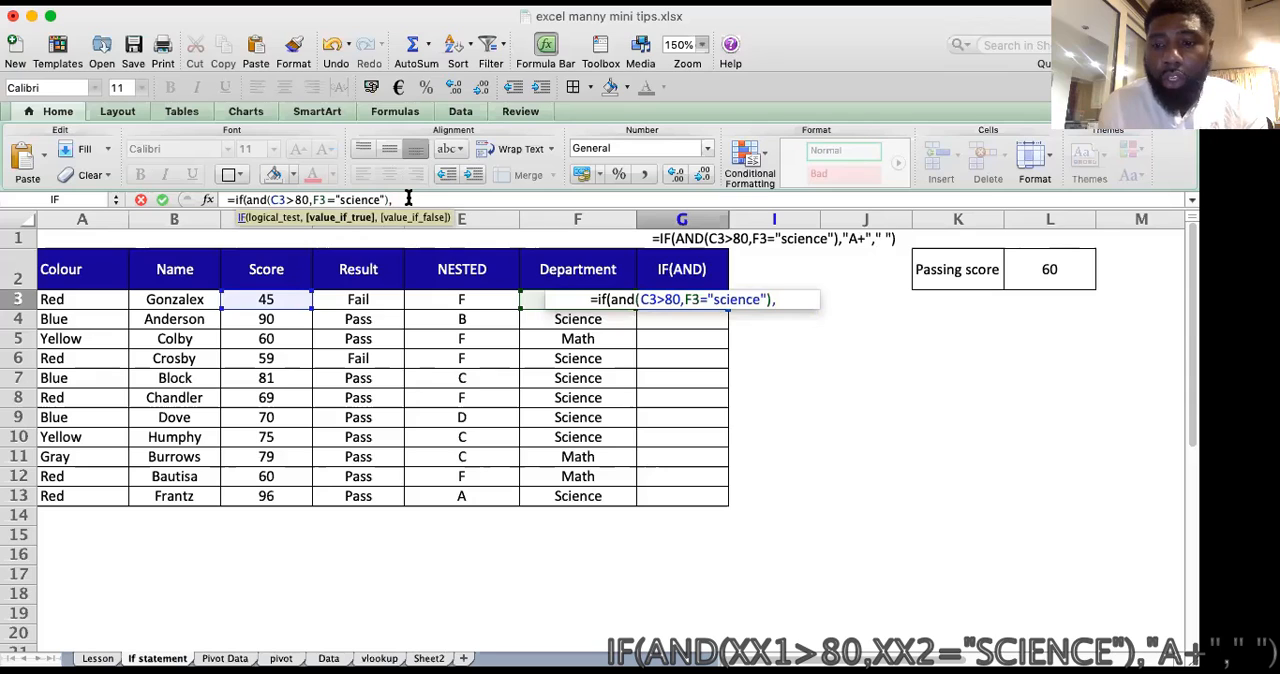
pyautogui.write('"')
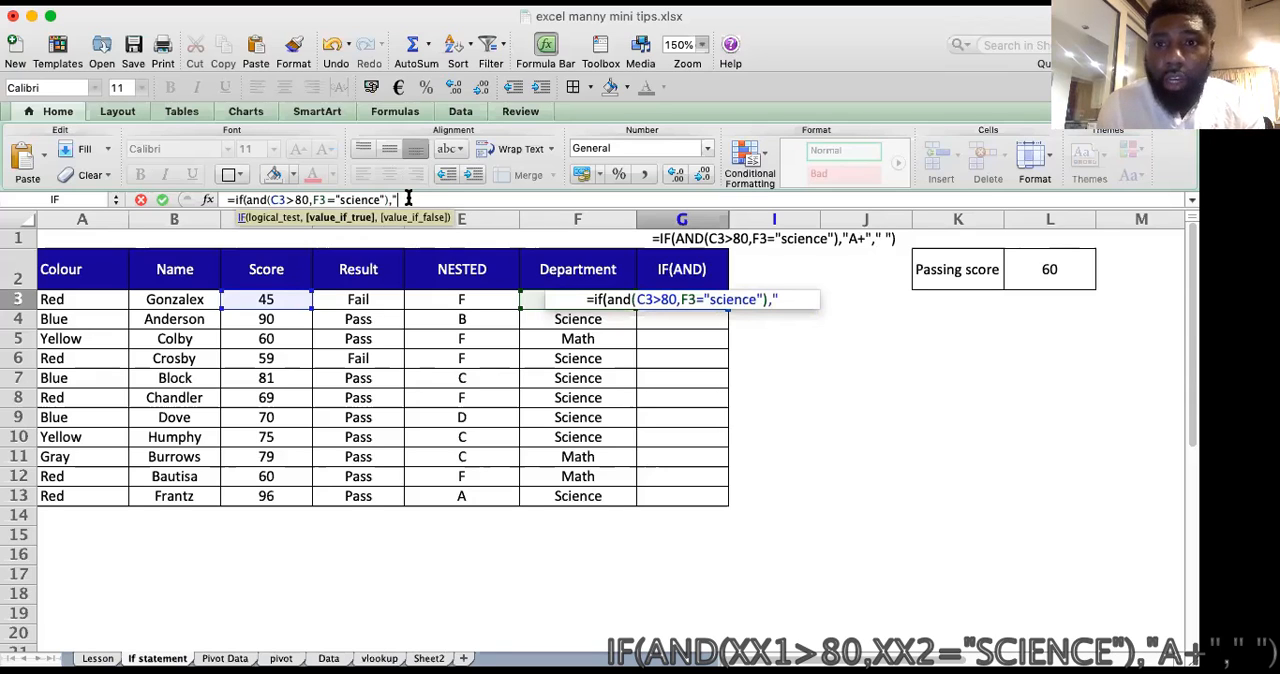
pyautogui.write('A')
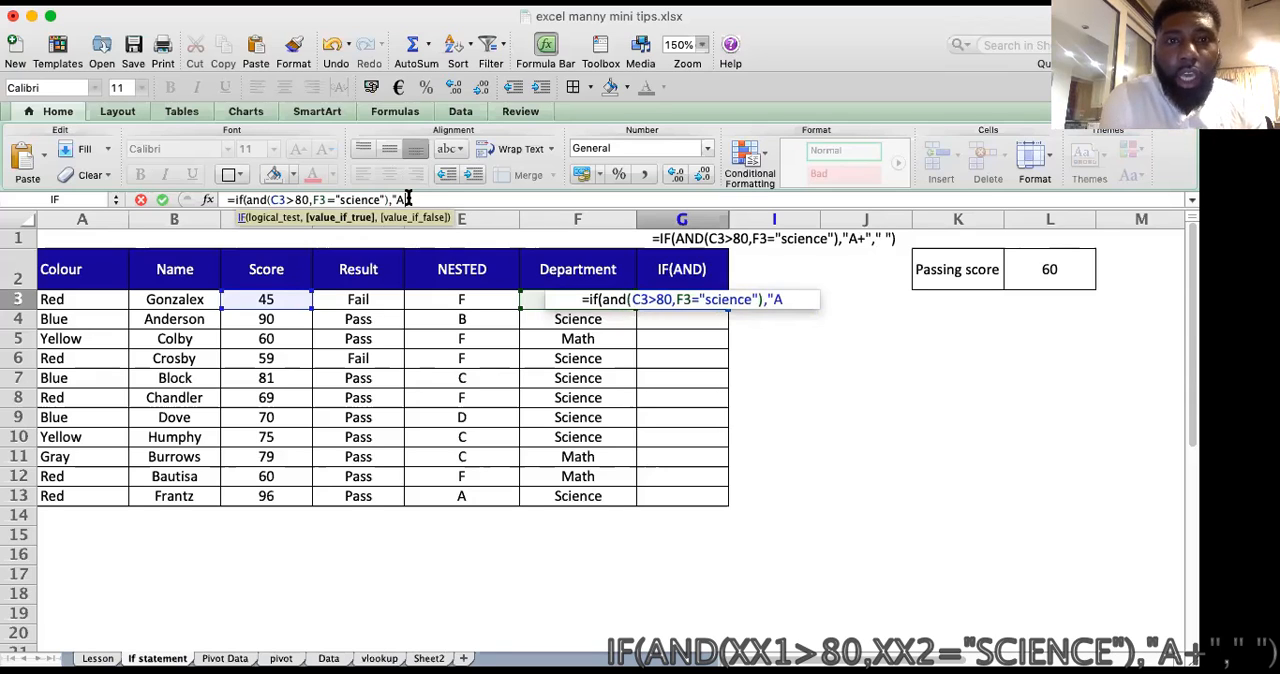
pyautogui.write('+')
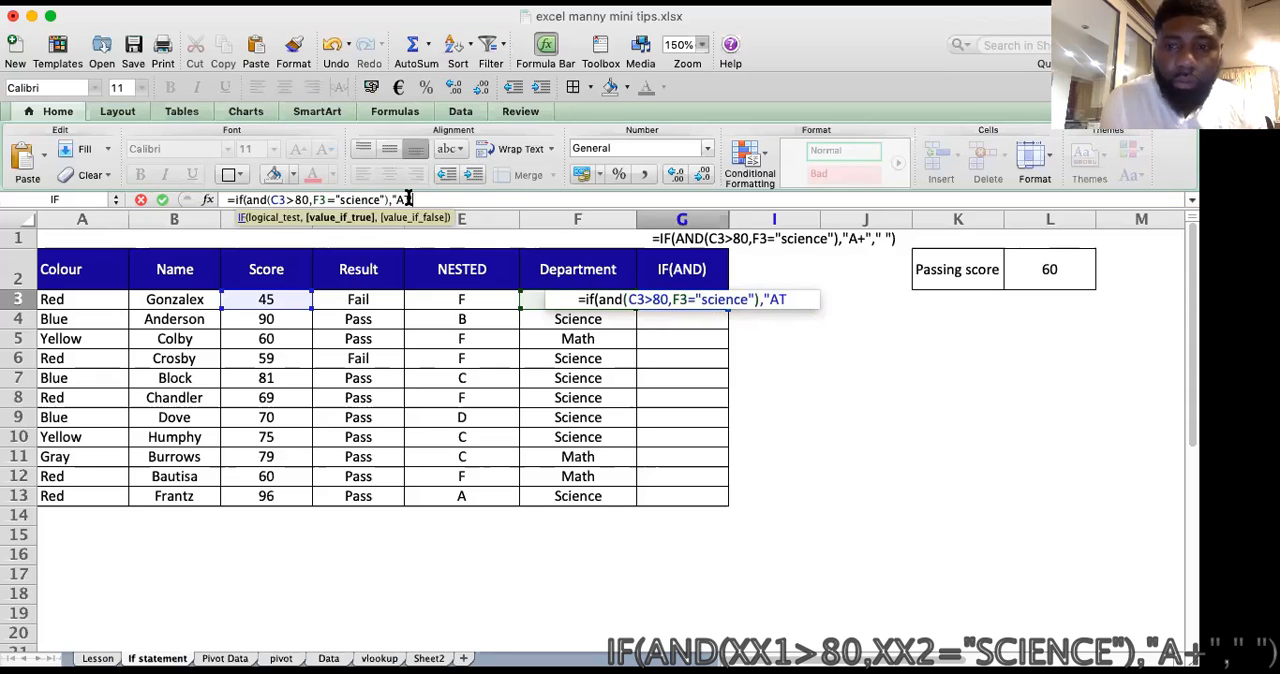
pyautogui.press('BackSpace')
pyautogui.write('+')
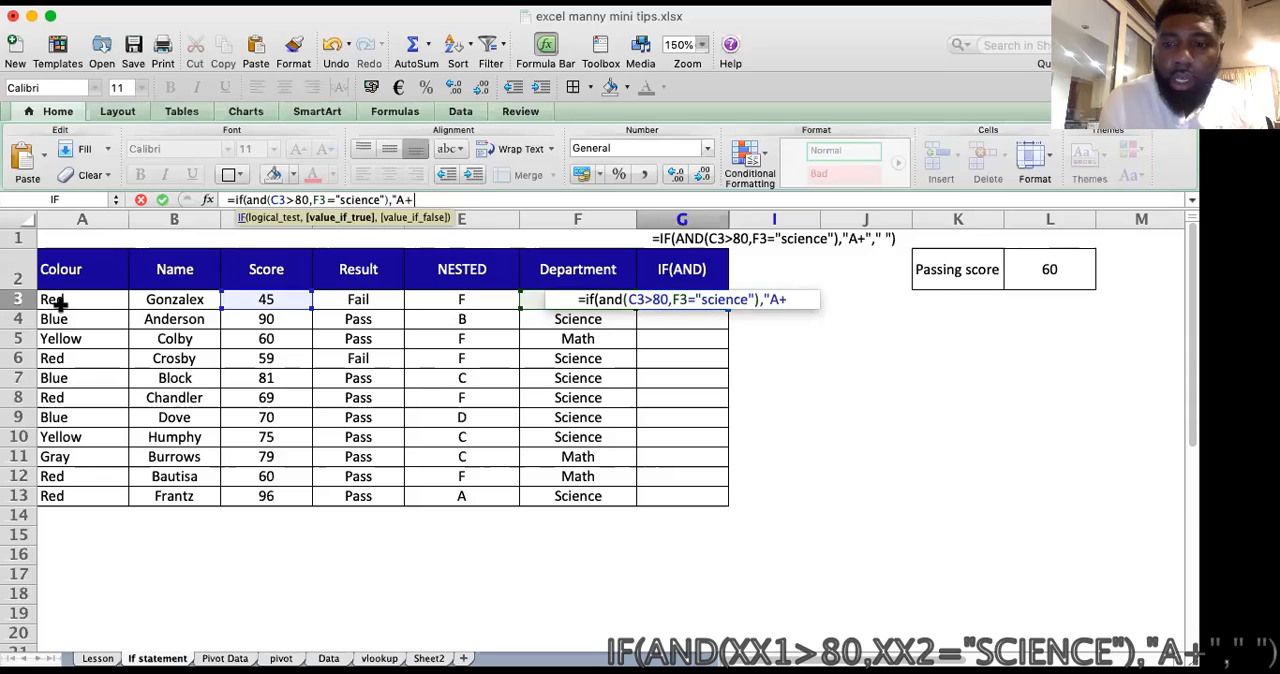
pyautogui.write('"')
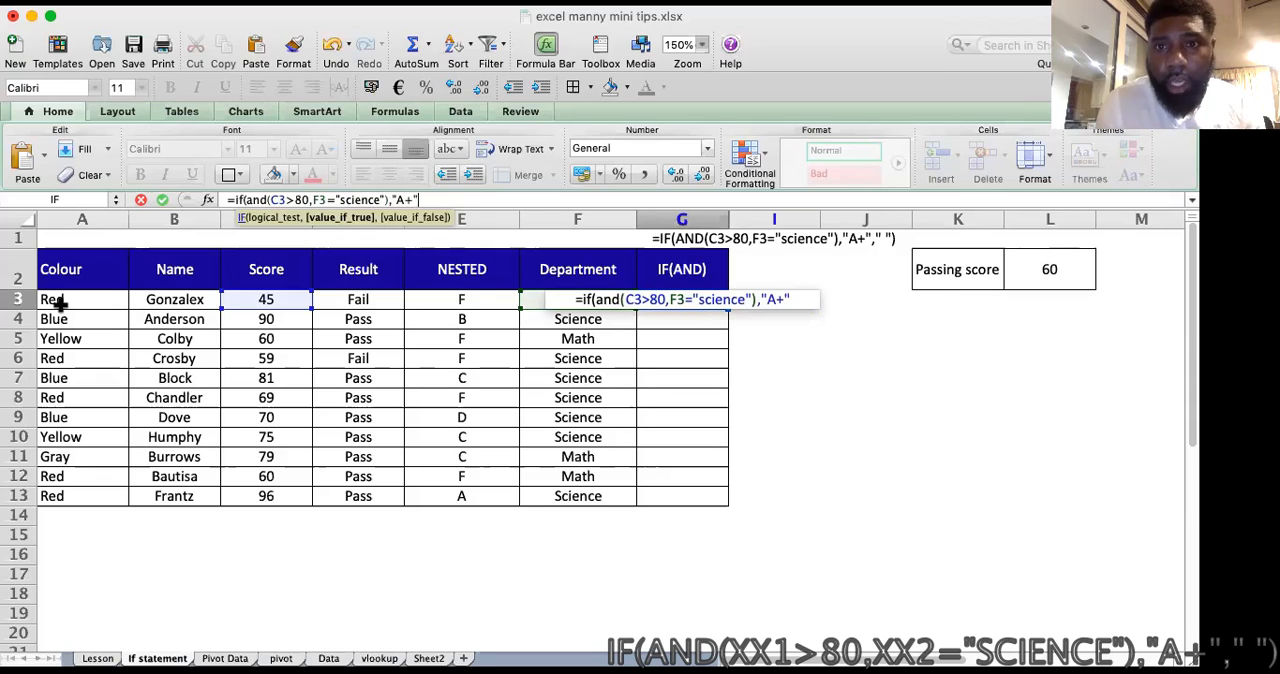
pyautogui.write(',')
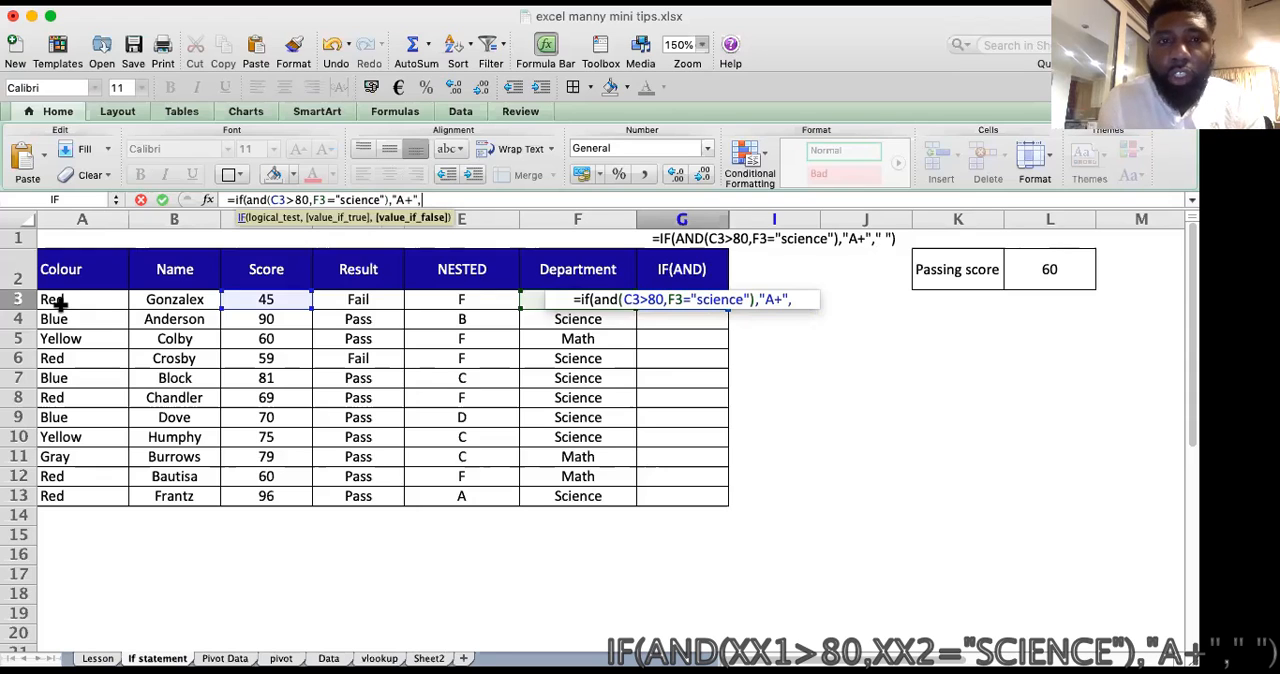
# Step: Complete the G3 formula with " " as the value if false, enter it and fill it down to G13
pyautogui.write('" ")')
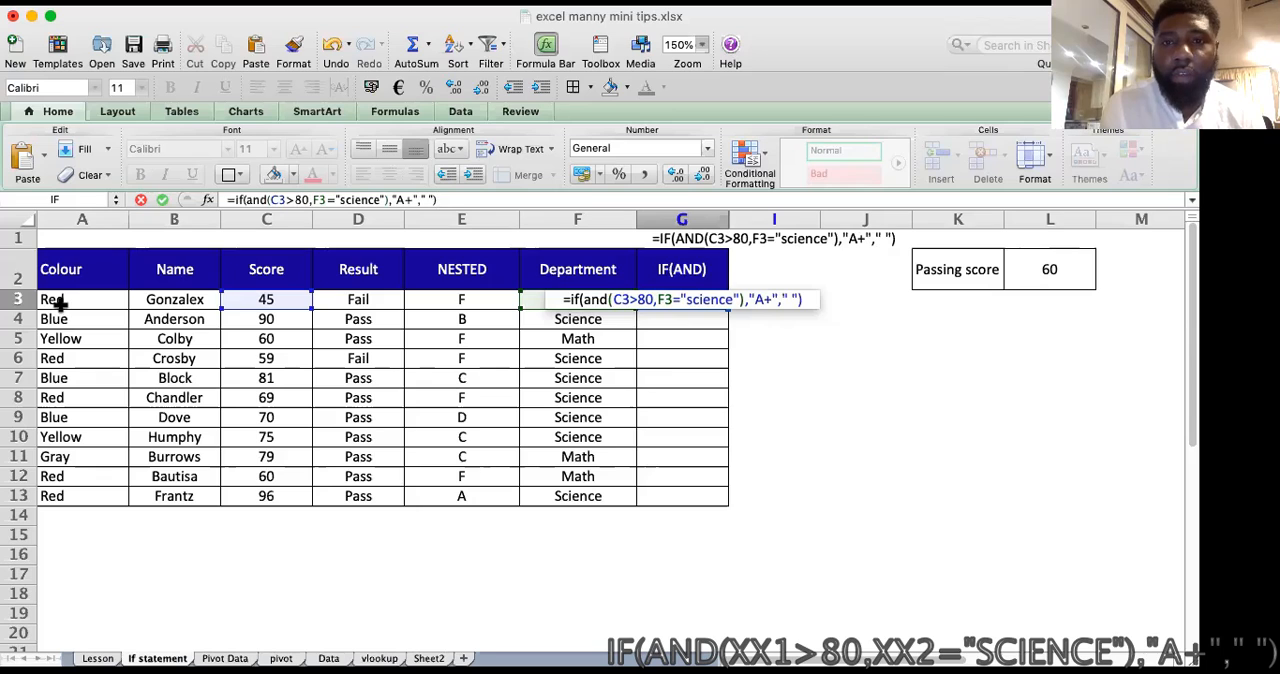
pyautogui.press('Return')
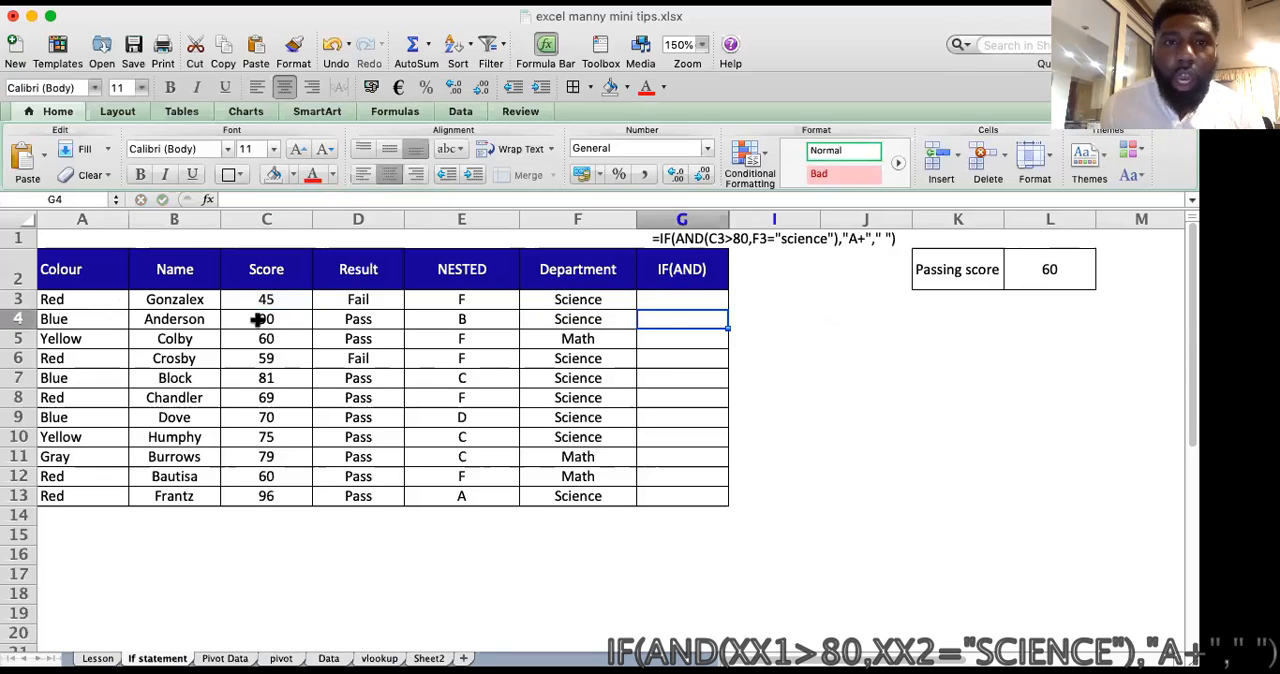
pyautogui.click(705, 299)
pyautogui.moveTo(729, 309); pyautogui.dragTo(728, 505)
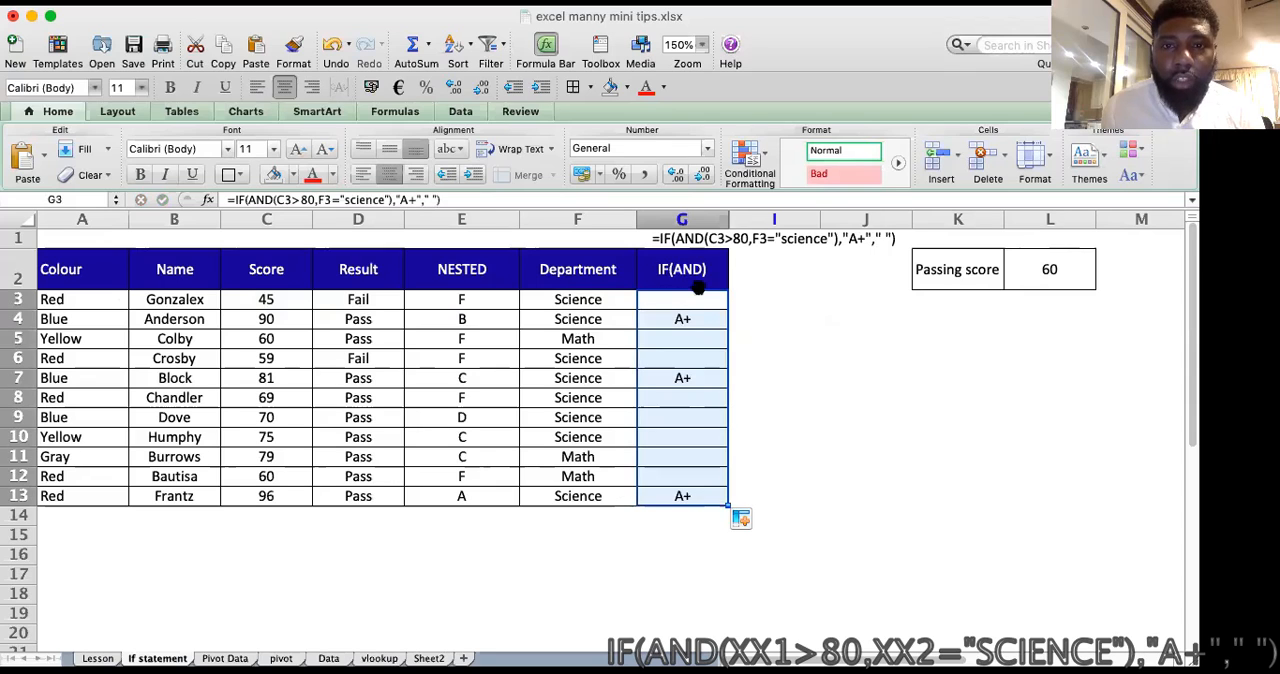
# Step: Check the A+ results in the IF(AND) column against the matching Score and Department entries
pyautogui.click(701, 319)
pyautogui.click(255, 319)
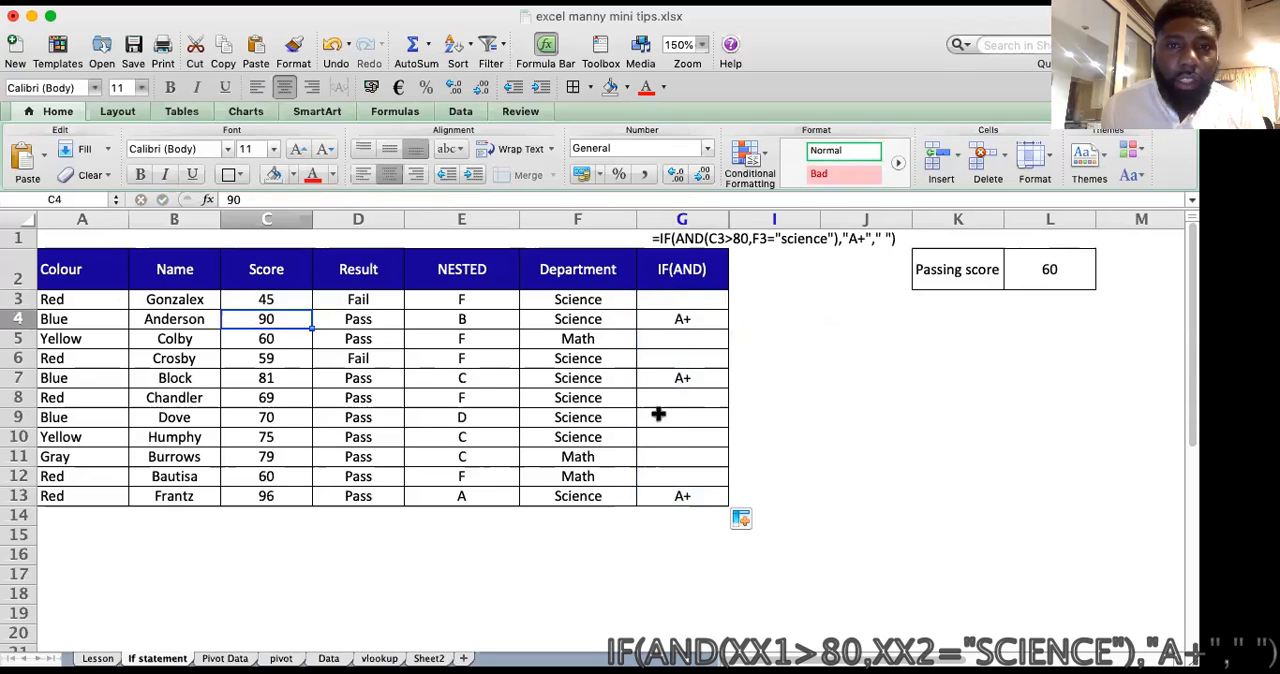
pyautogui.click(693, 378)
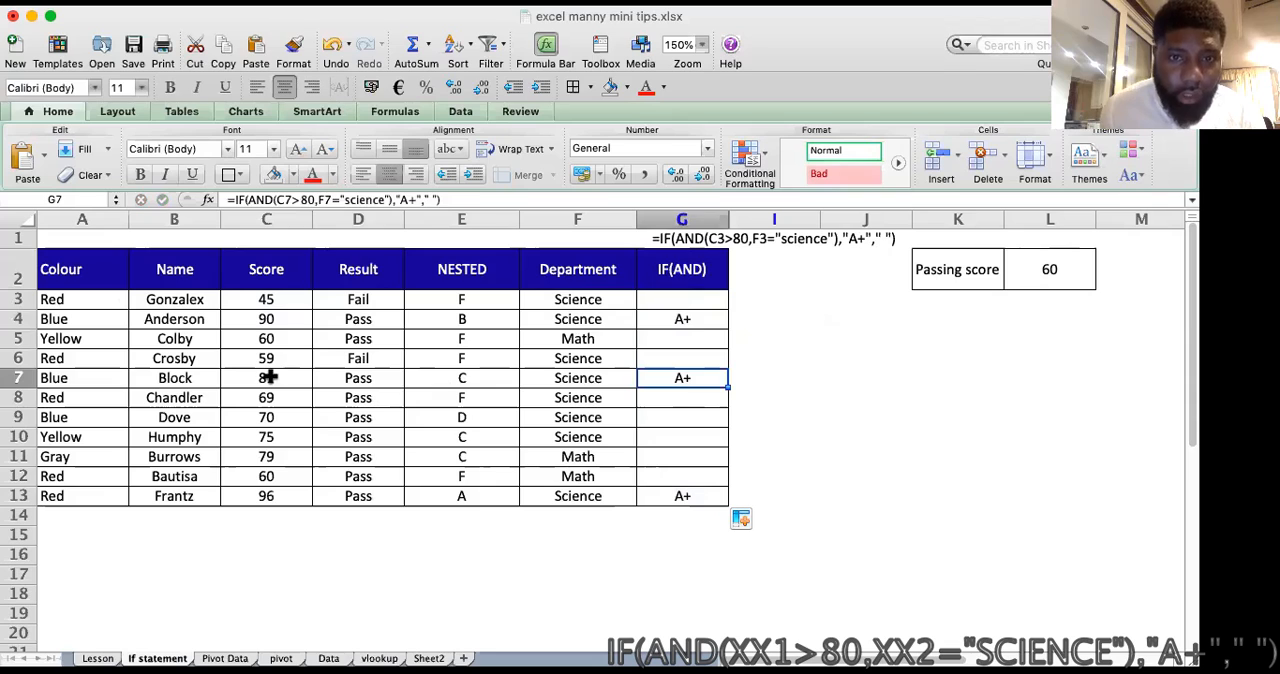
pyautogui.click(262, 380)
pyautogui.click(682, 495)
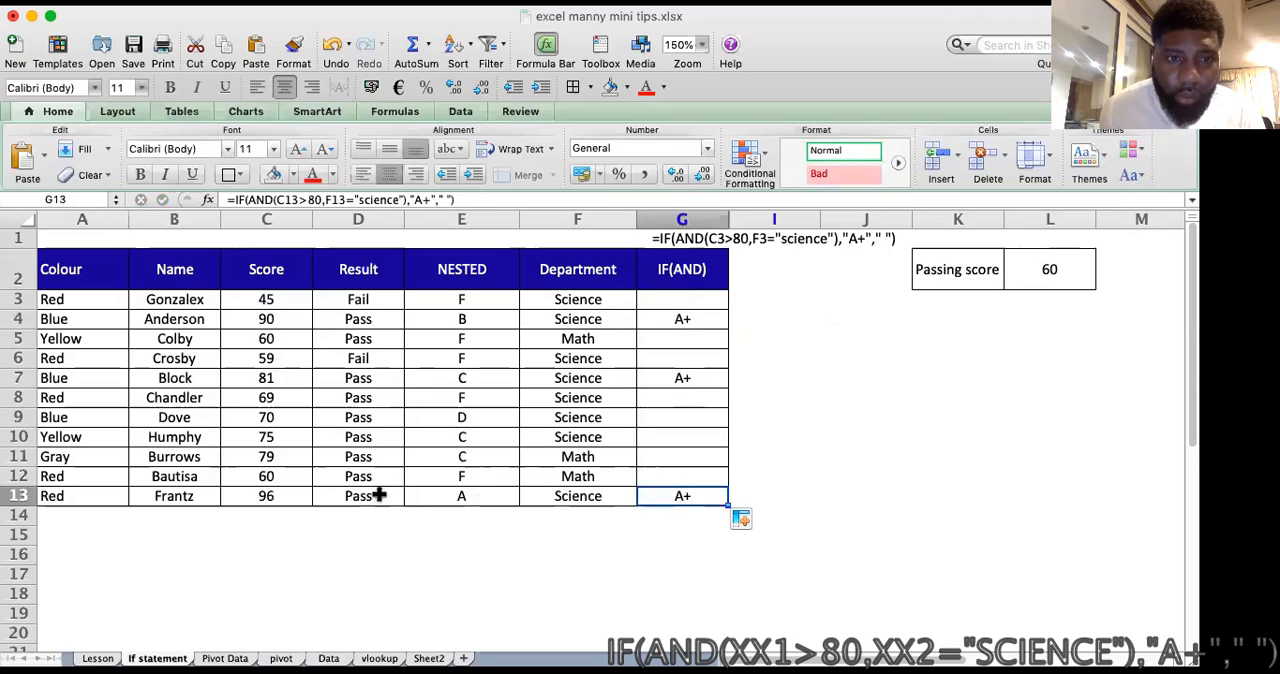
pyautogui.click(258, 497)
pyautogui.click(740, 400)
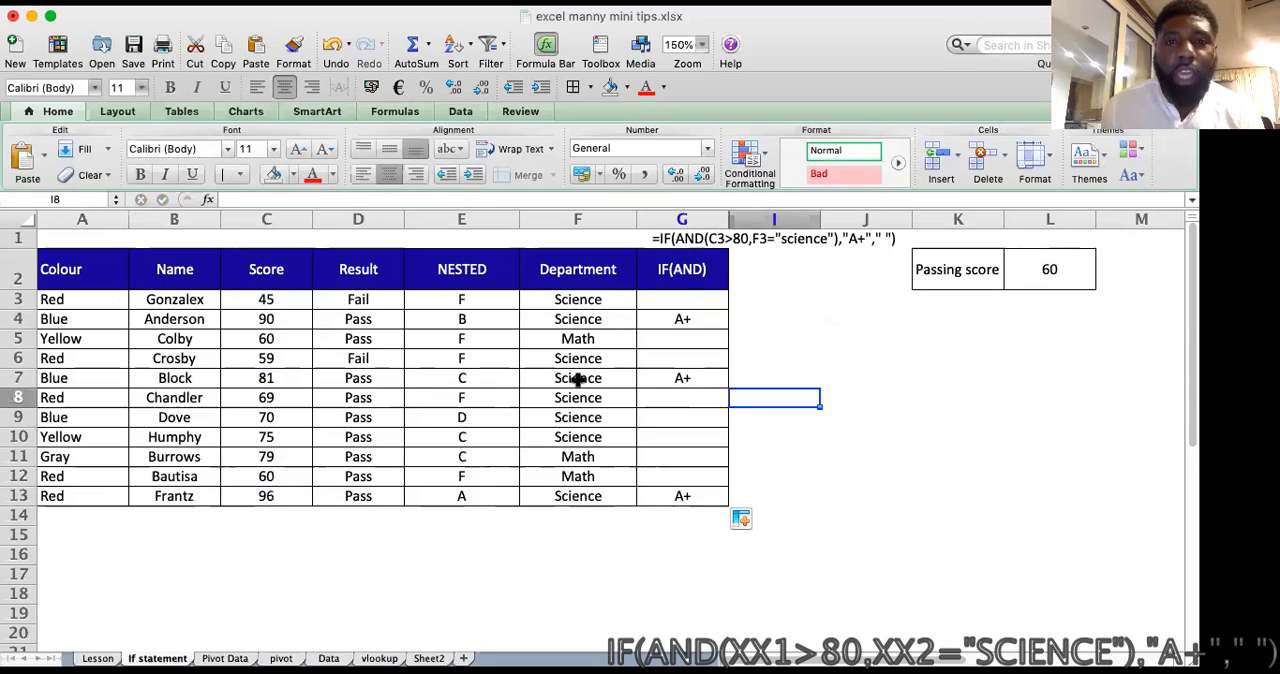
pyautogui.click(578, 378)
pyautogui.click(587, 339)
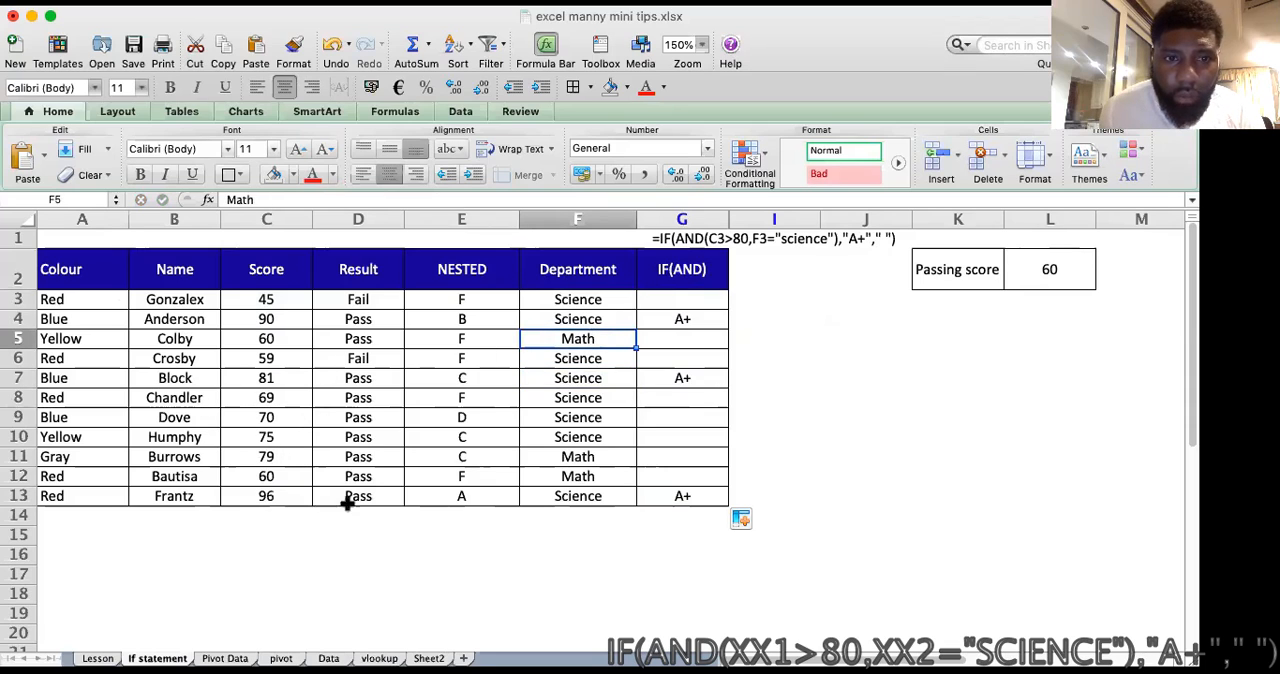
# Step: Change the Department entry in F13 to Math to test the IF(AND) formula
pyautogui.click(580, 494)
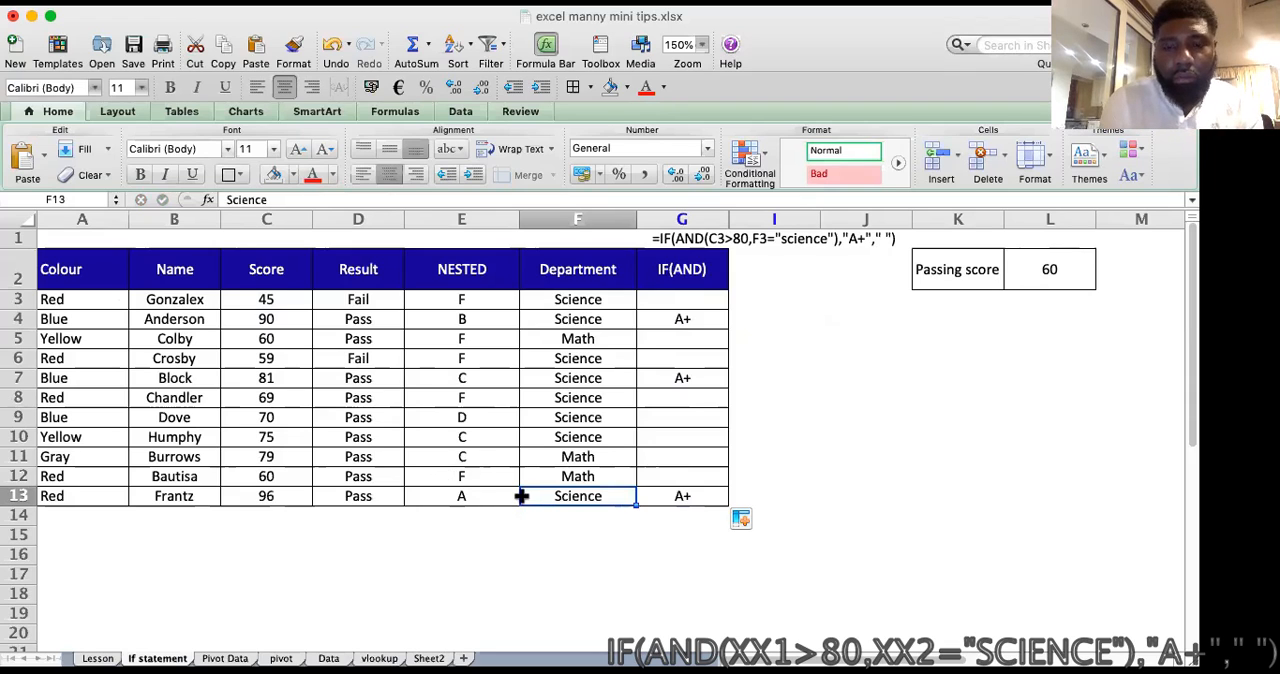
pyautogui.write('M')
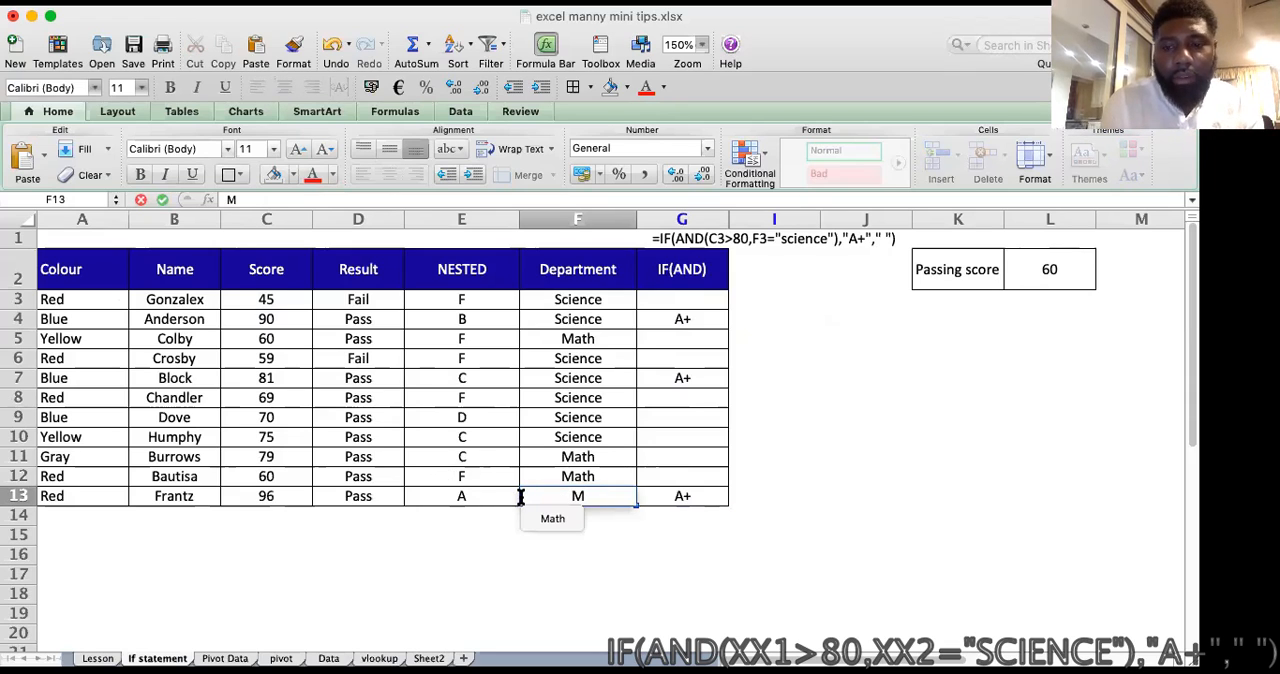
pyautogui.press('Return')
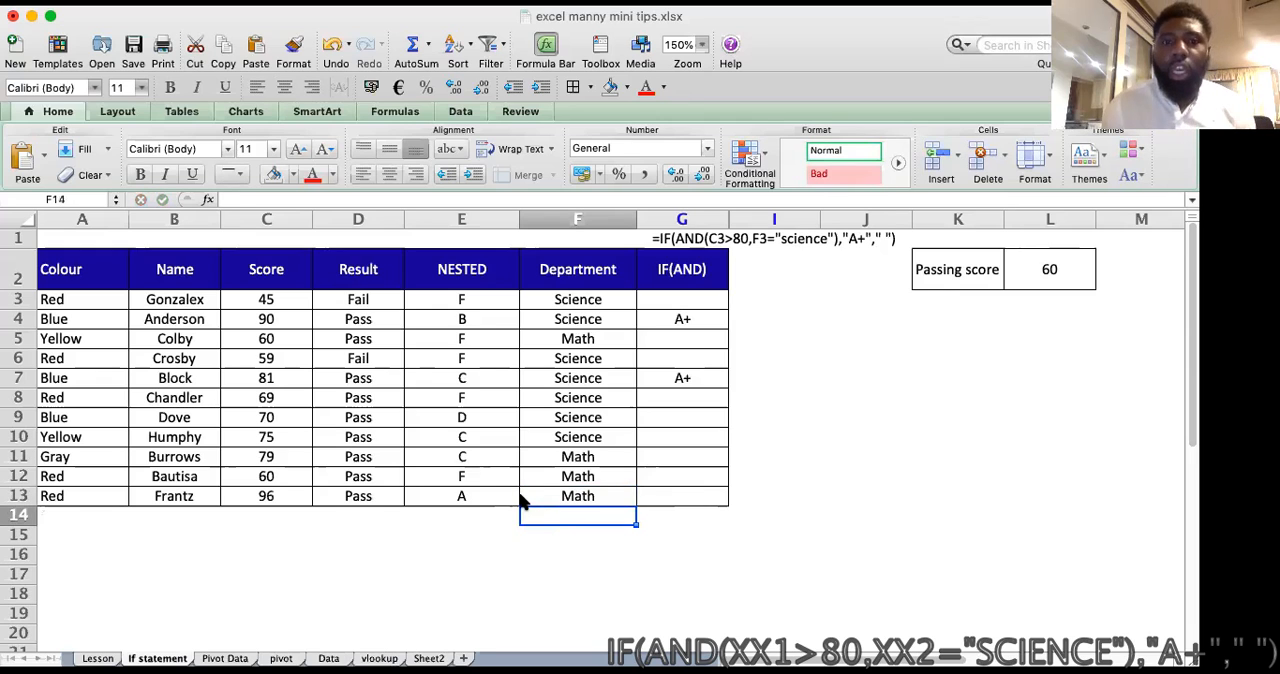
pyautogui.click(696, 398)
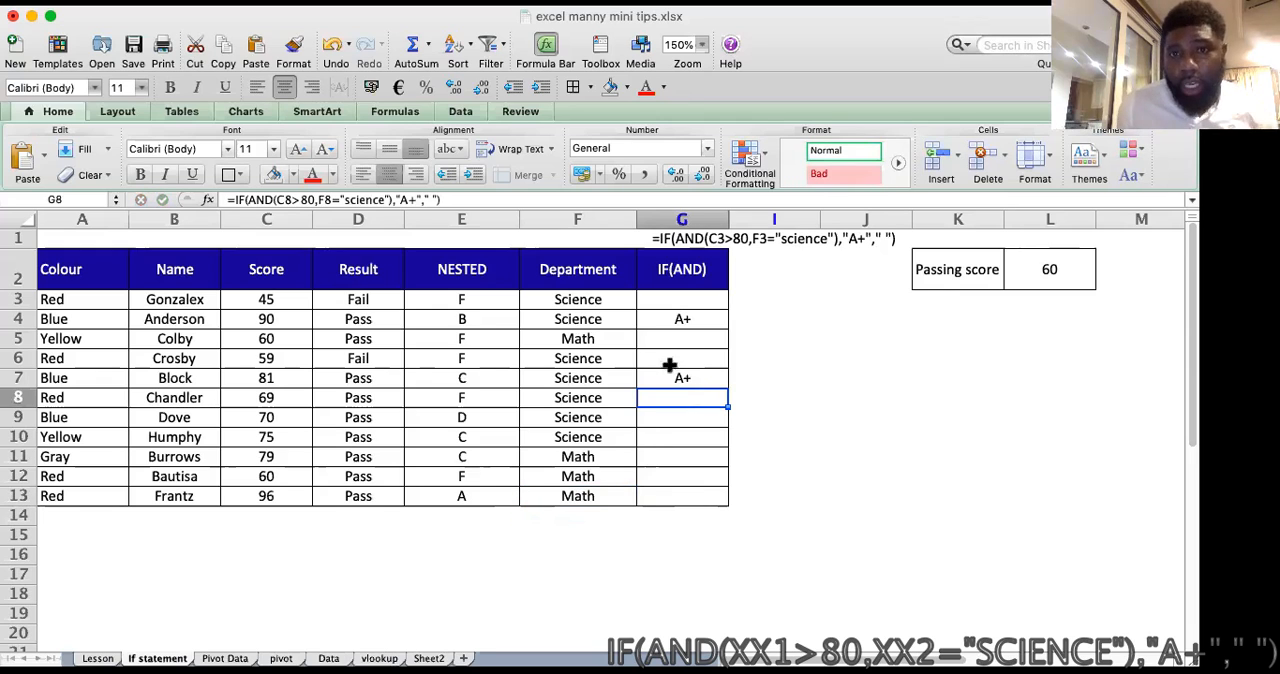
pyautogui.click(776, 311)
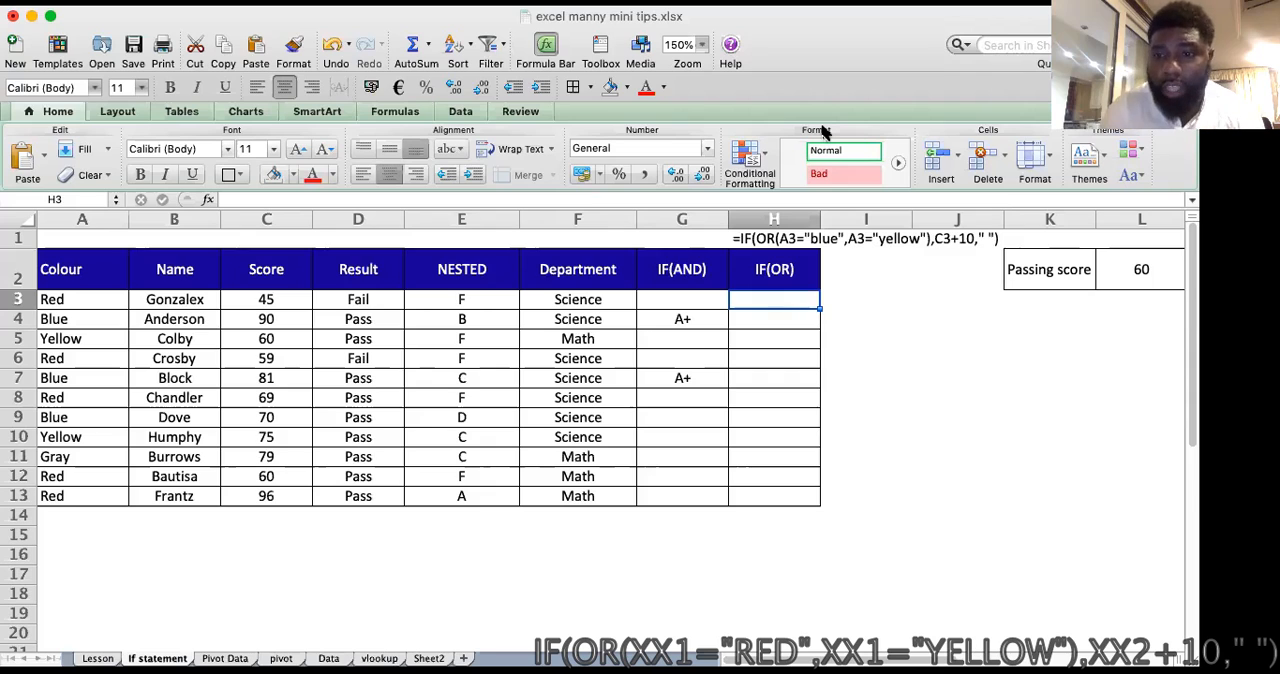
# Step: Start an IF(OR) formula in H3 with A3="RED" as the first condition, followed by a comma
pyautogui.write('=if(')
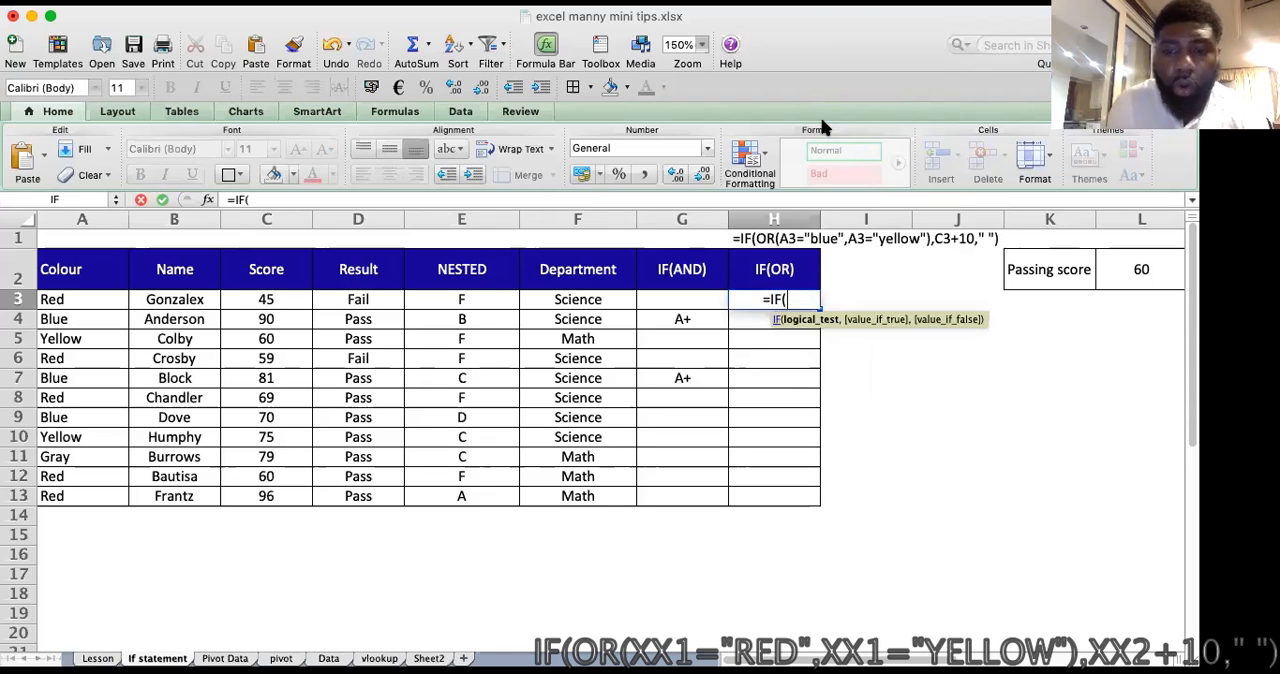
pyautogui.write('OR')
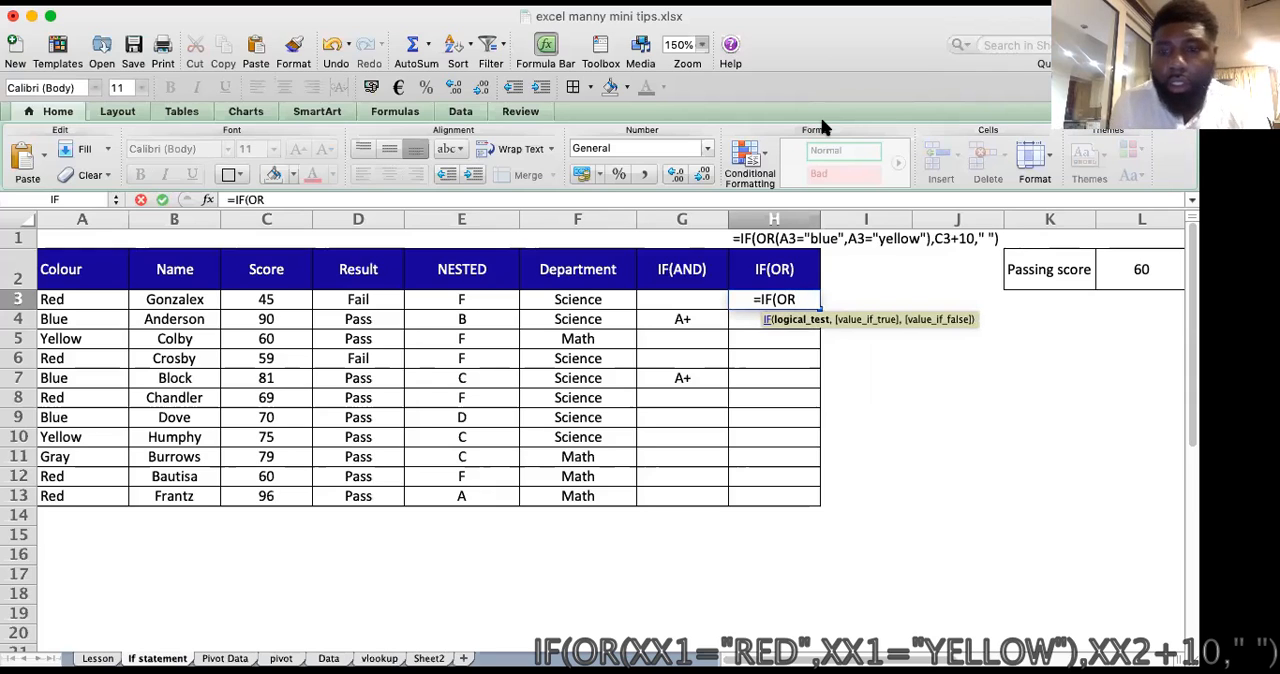
pyautogui.write('(')
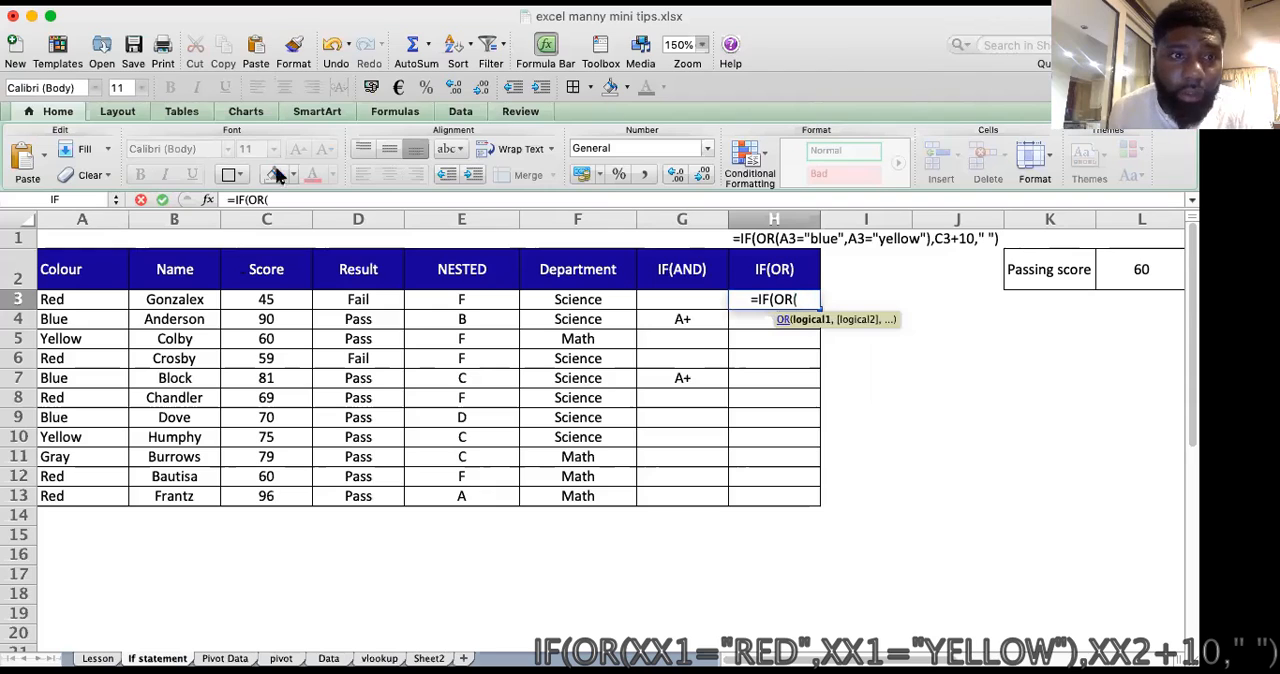
pyautogui.click(88, 298)
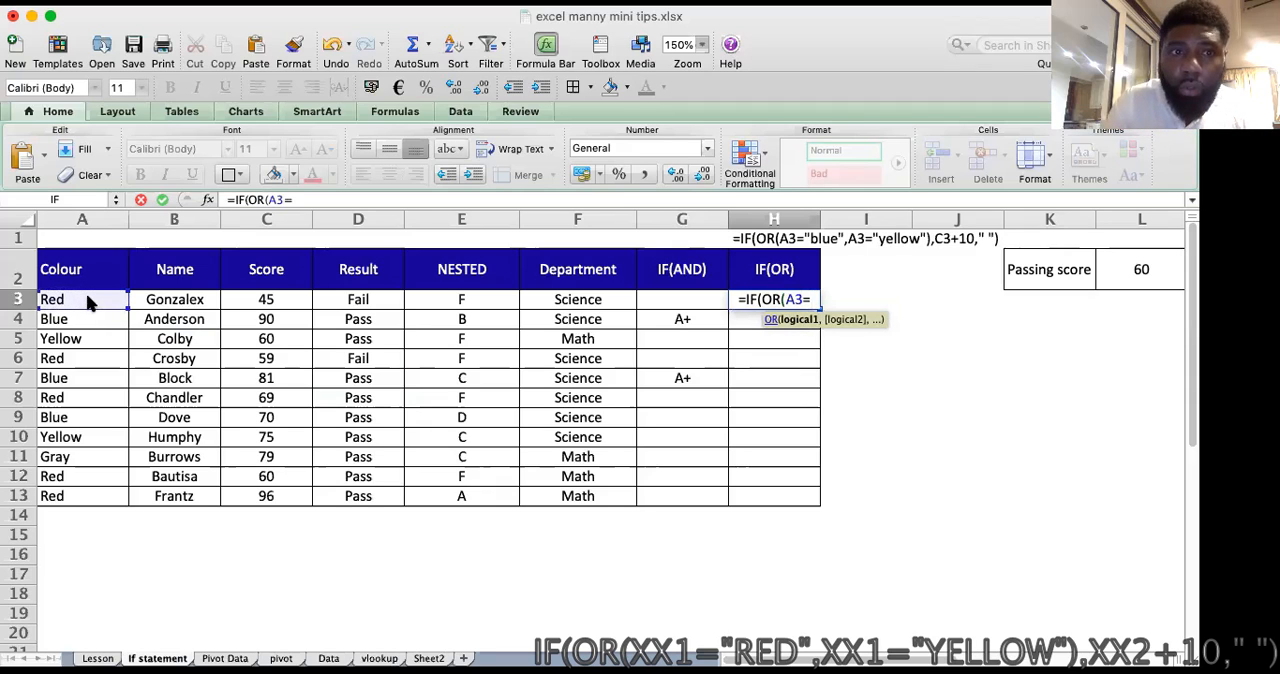
pyautogui.write('="')
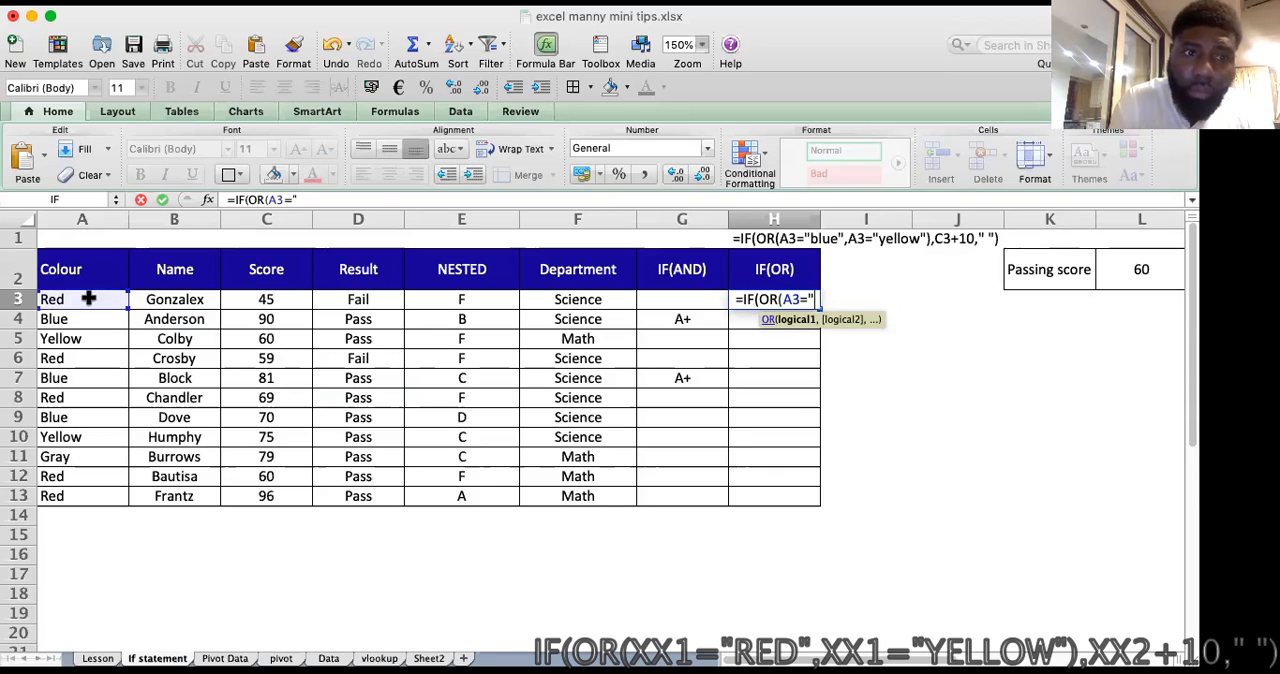
pyautogui.write('RE')
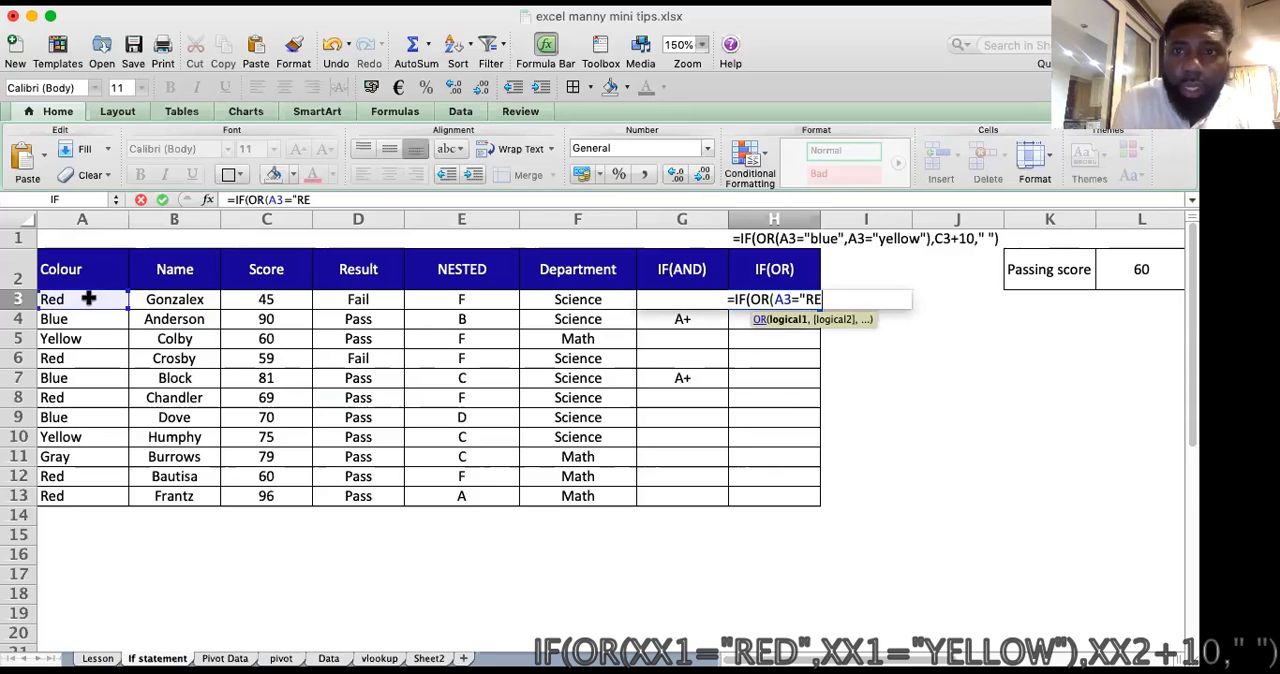
pyautogui.write('D')
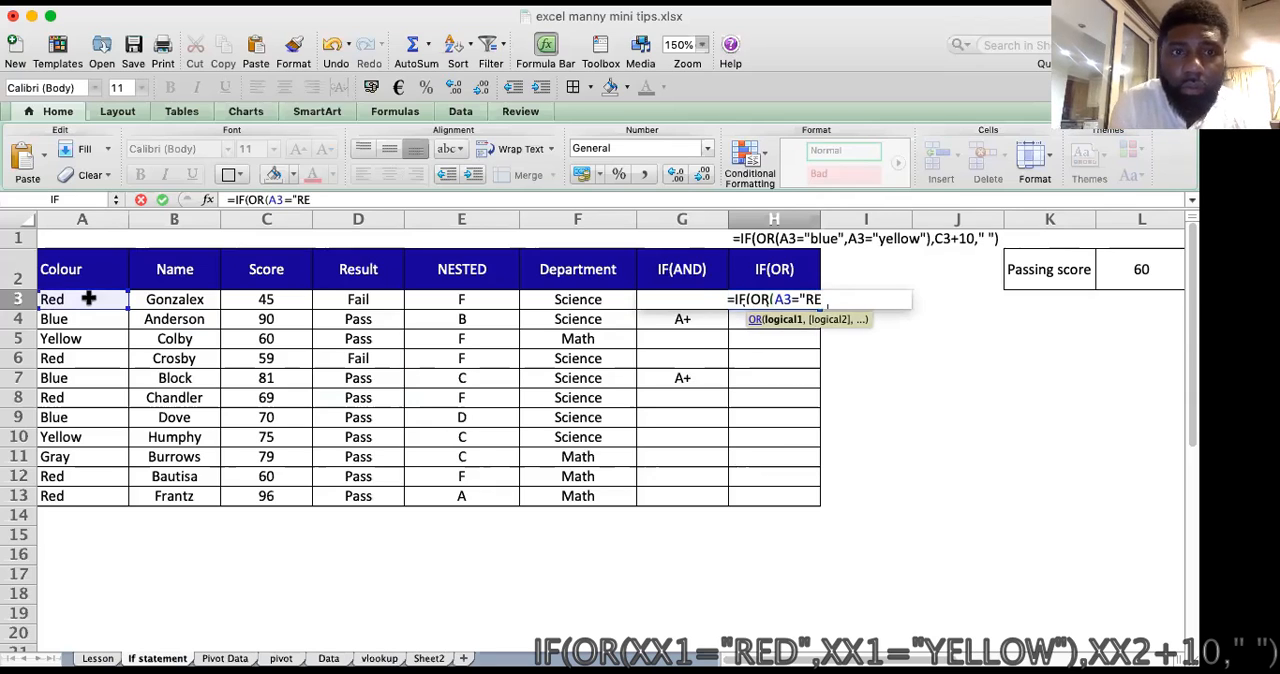
pyautogui.write('"')
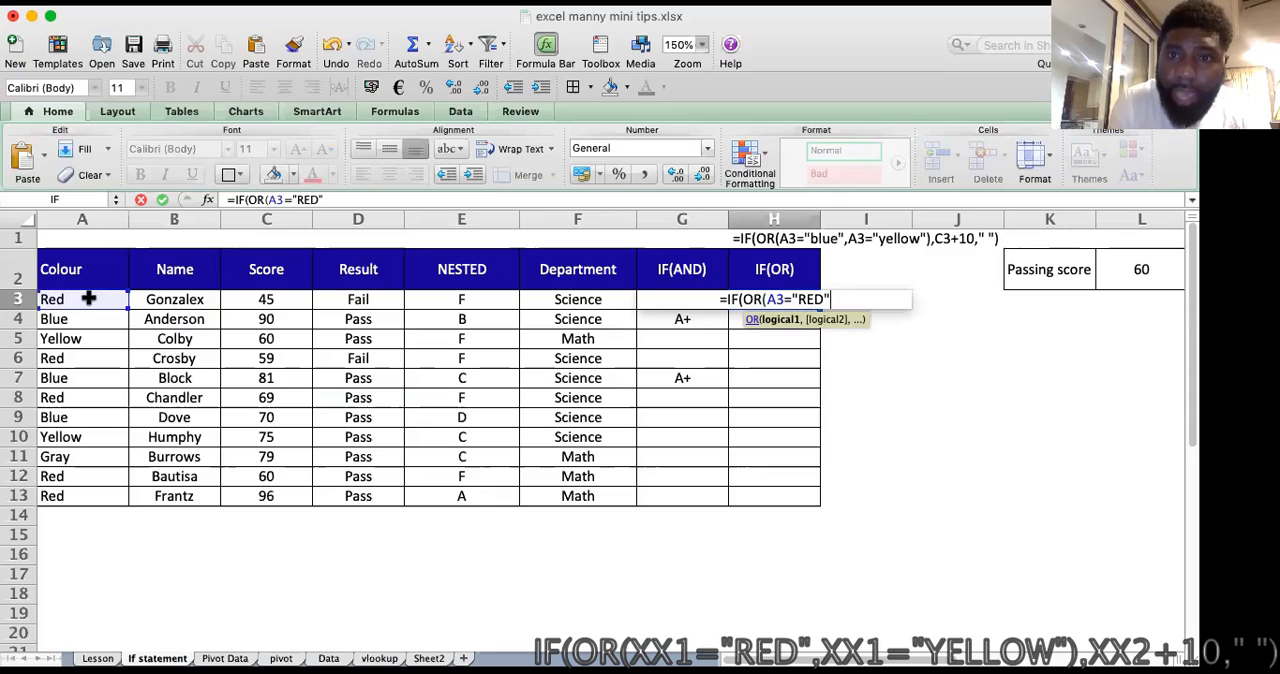
pyautogui.write(',')
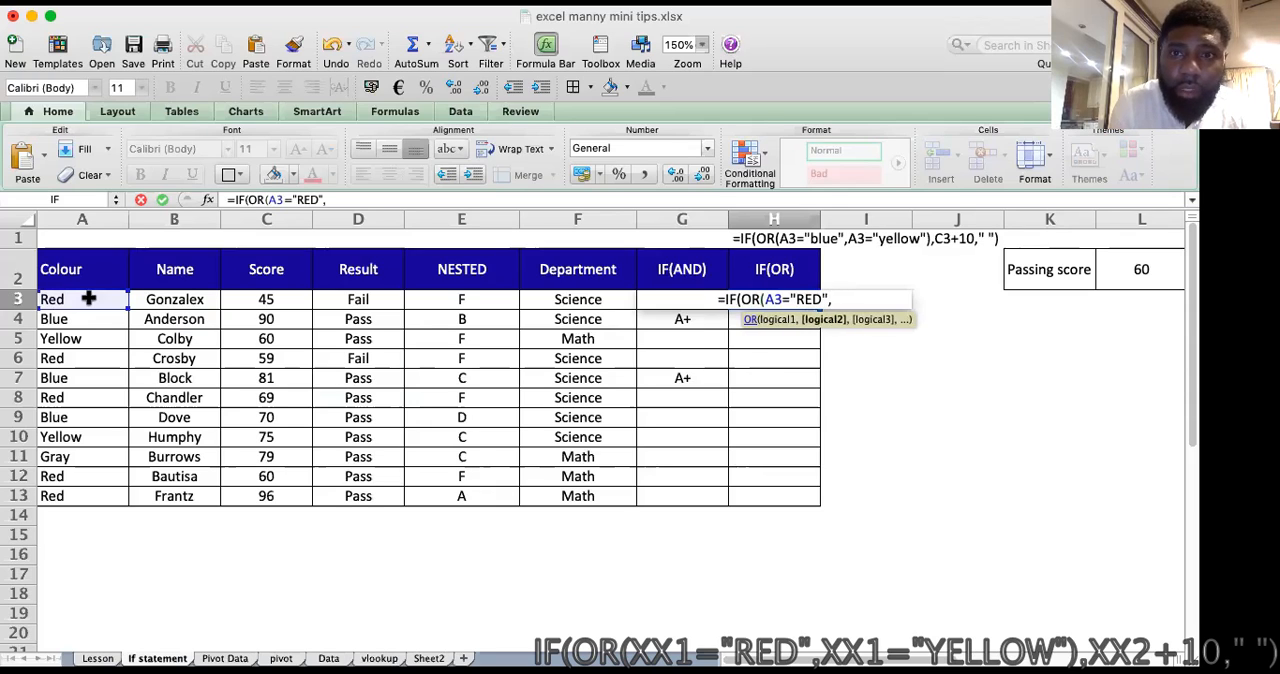
# Step: Add A3="BLUE" as the second condition in the H3 formula and close the OR function
pyautogui.click(88, 299)
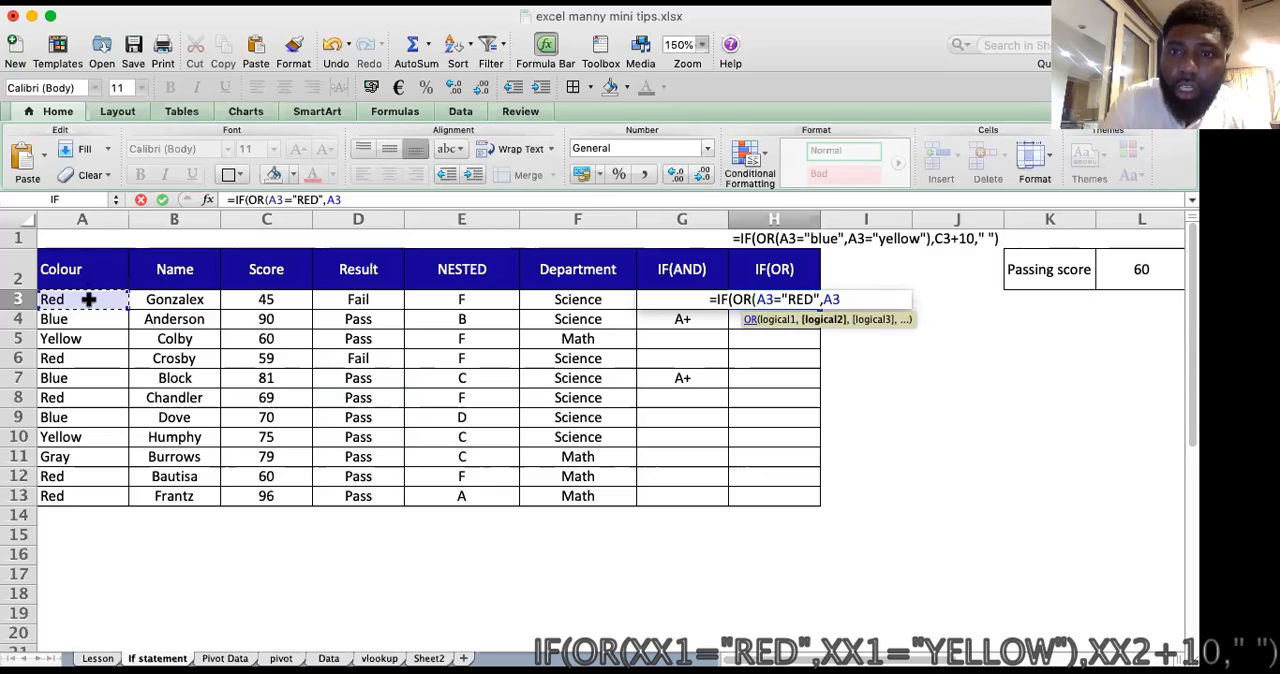
pyautogui.write('="')
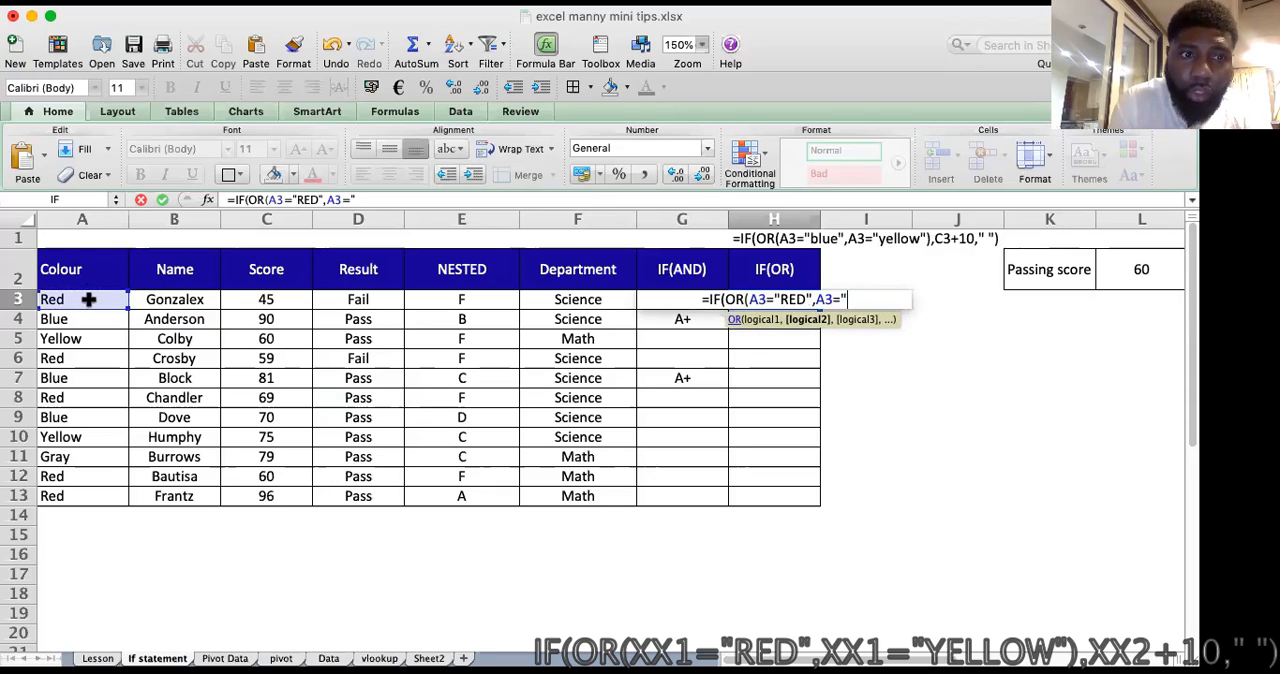
pyautogui.write('BLUE')
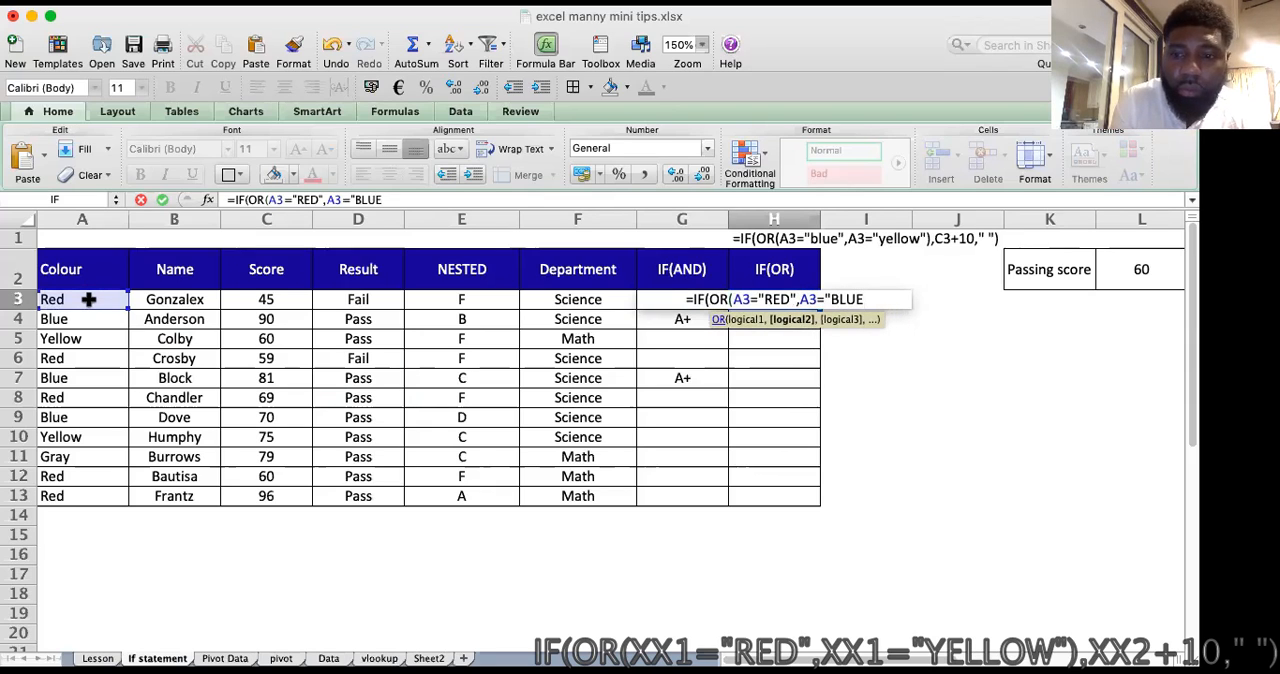
pyautogui.write('"')
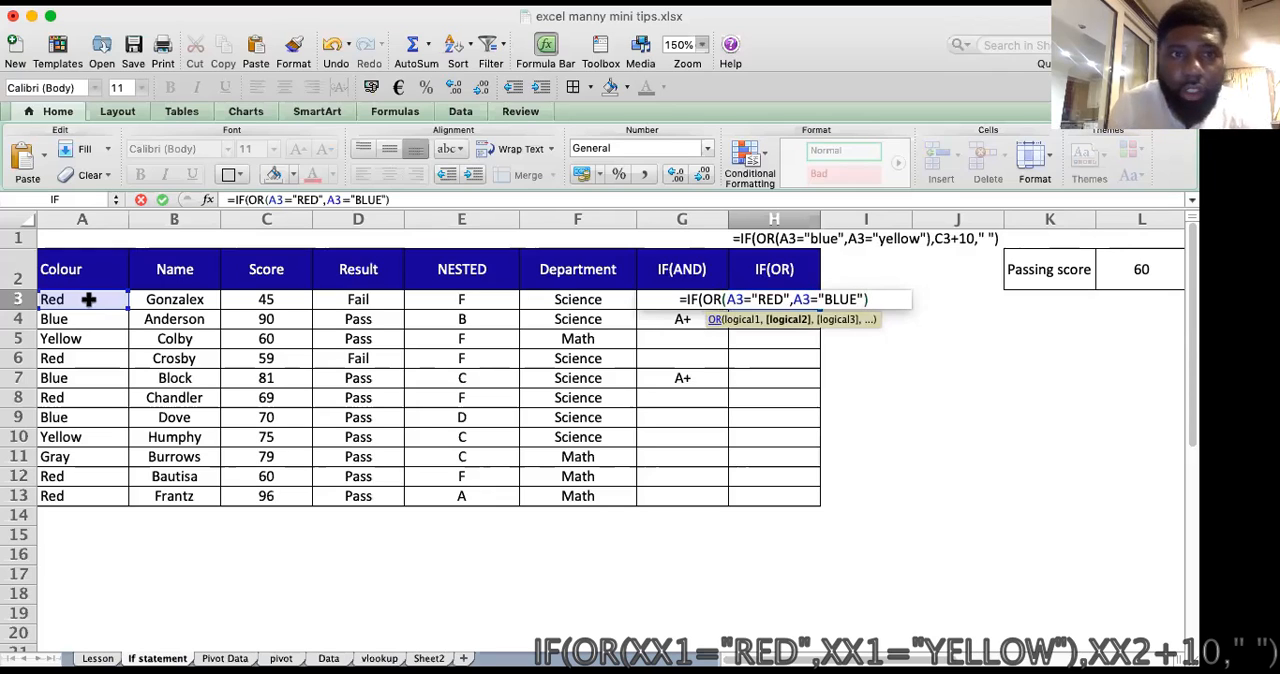
pyautogui.write(')')
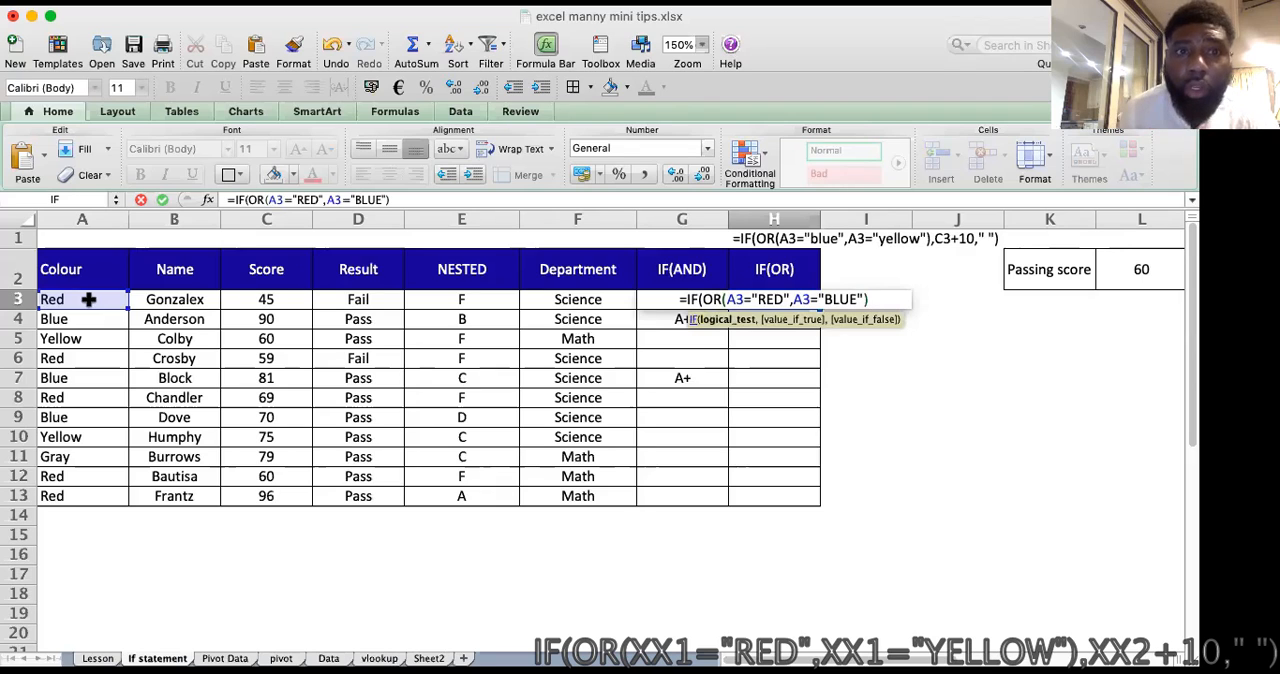
# Step: Add C3+10 as the value if true in the H3 formula, with a comma before and after it
pyautogui.click(418, 199)
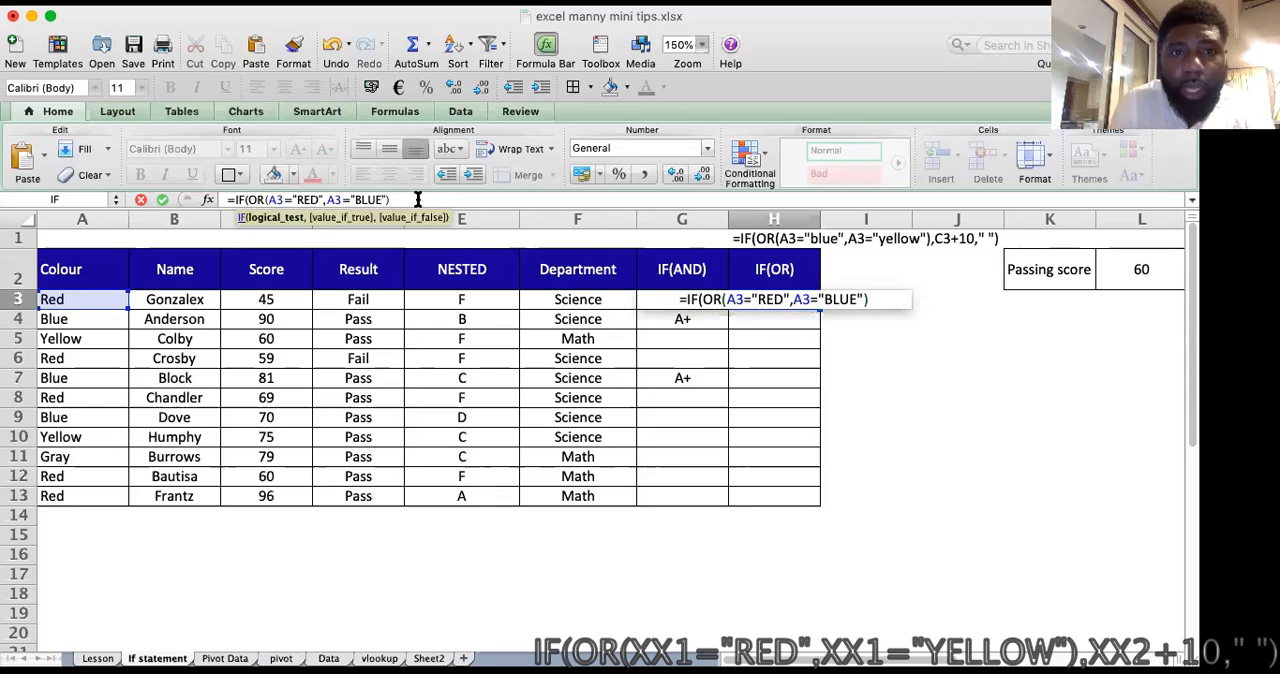
pyautogui.write(',')
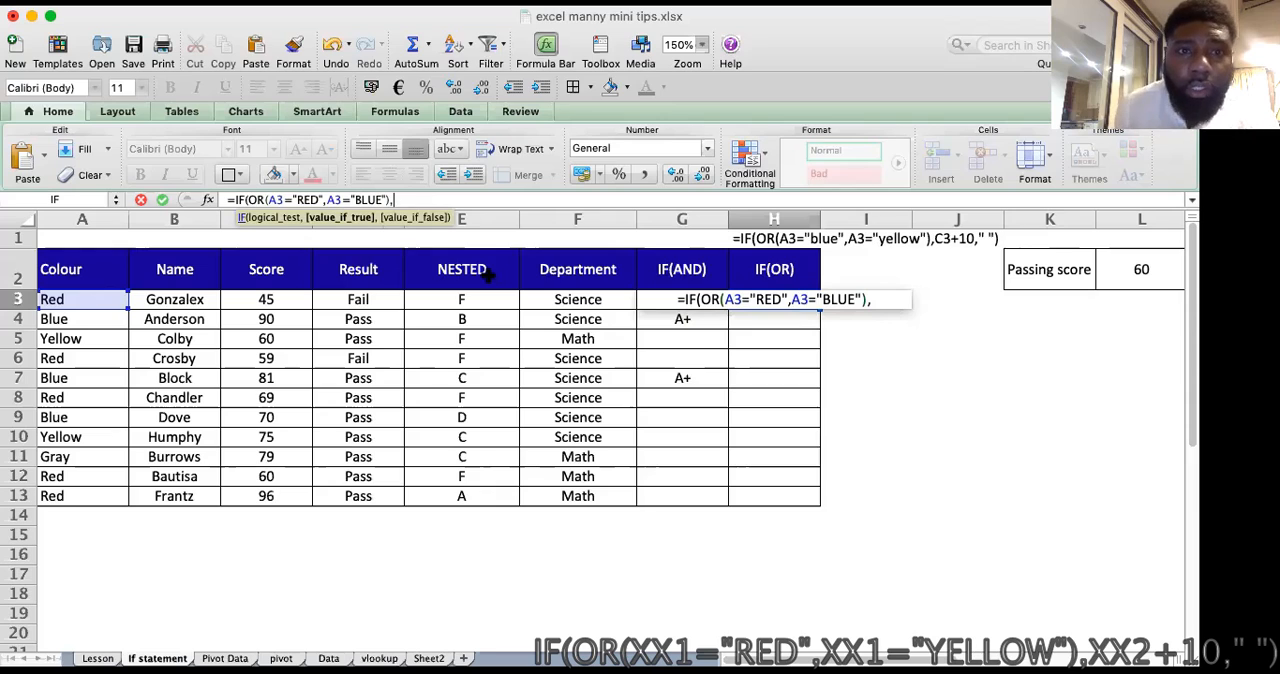
pyautogui.click(270, 298)
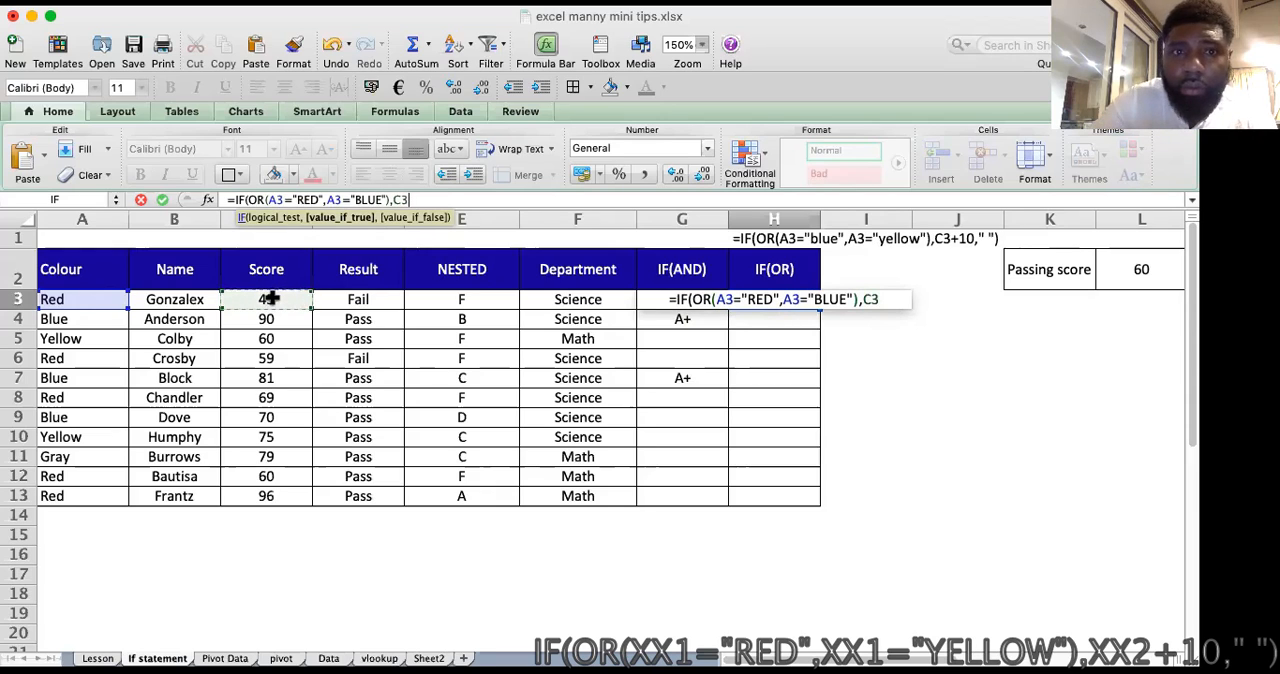
pyautogui.write('+')
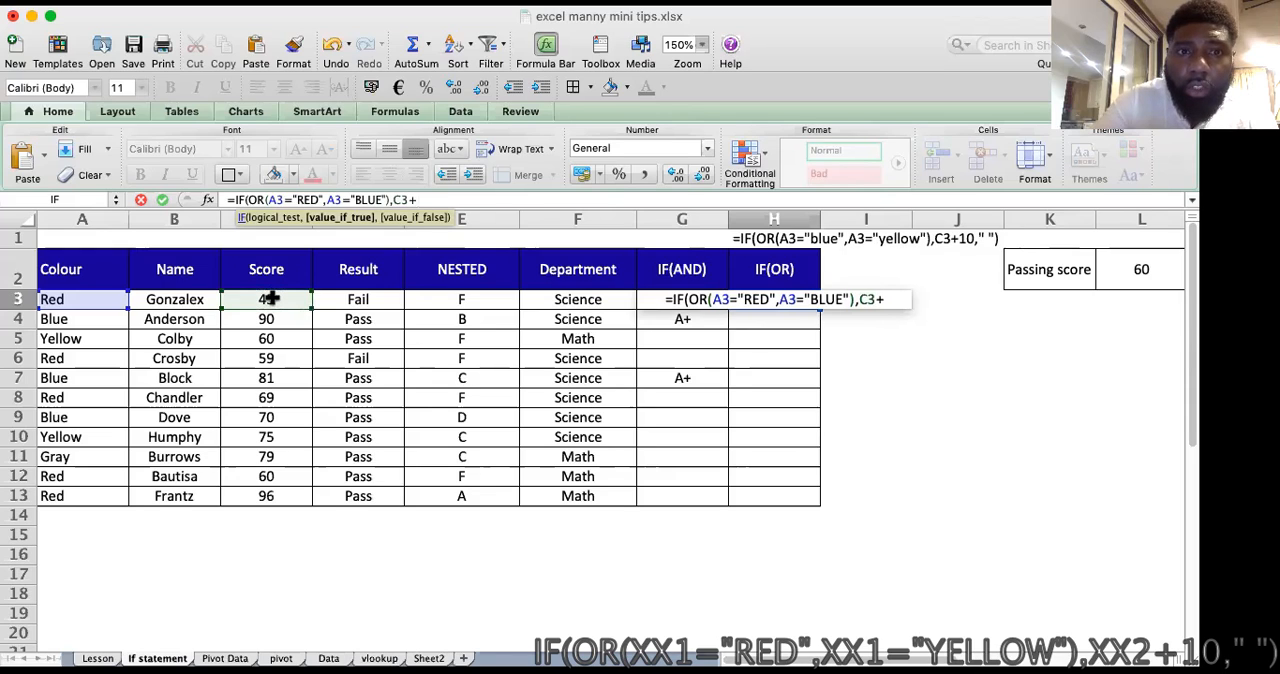
pyautogui.write('1')
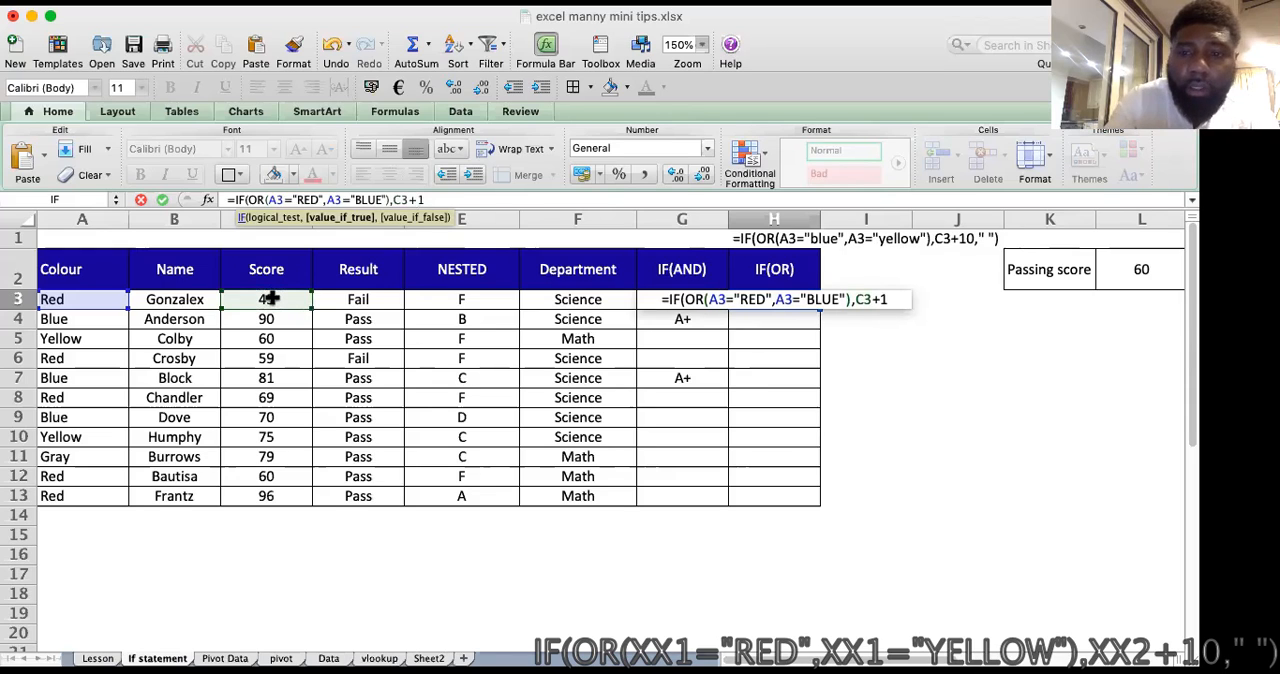
pyautogui.write('0')
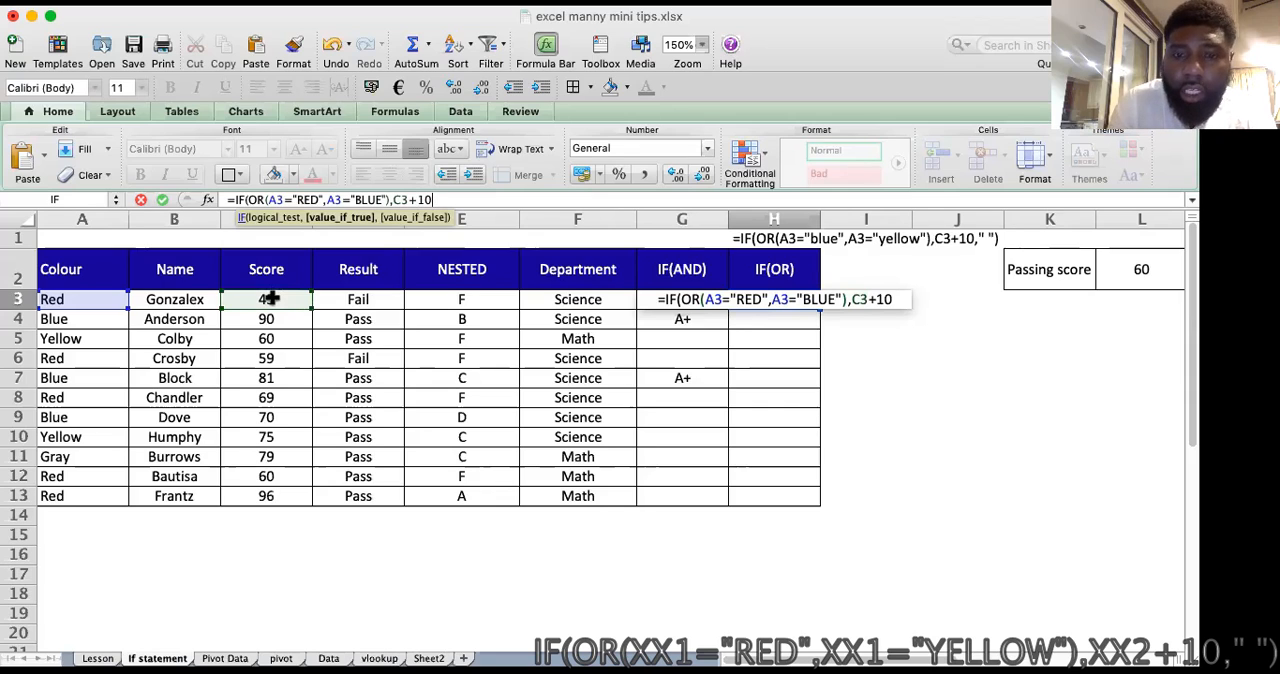
pyautogui.write(',')
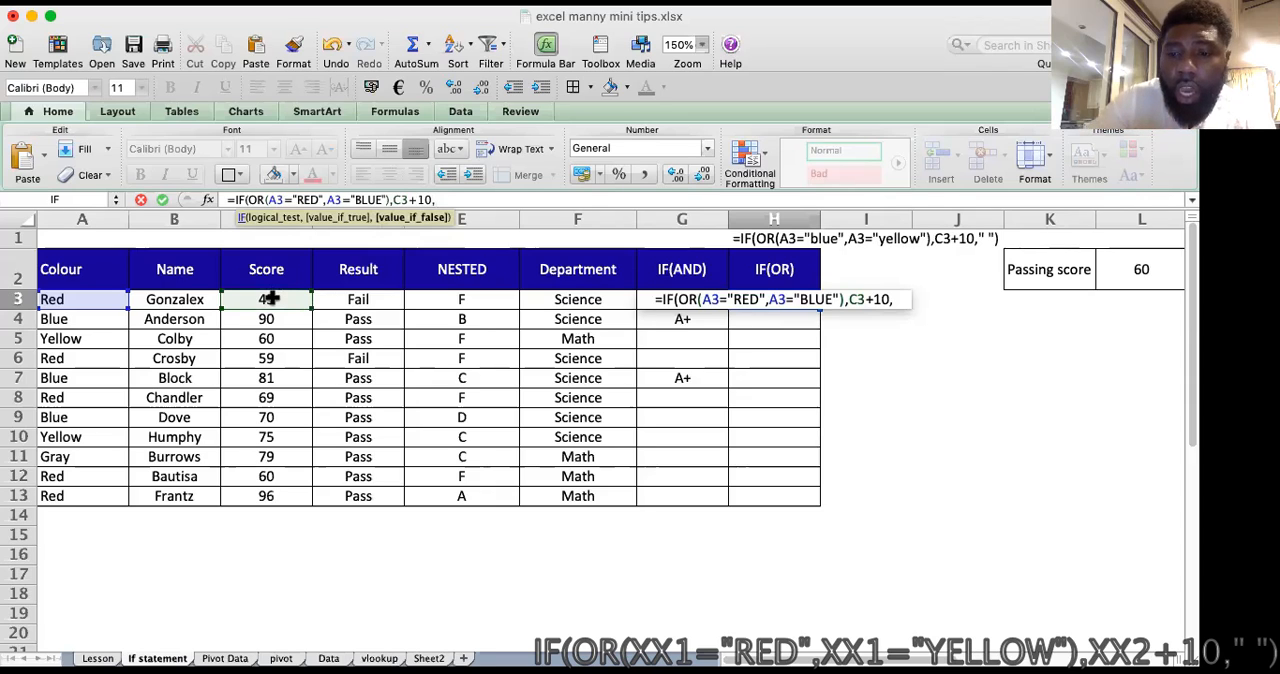
# Step: Complete the H3 formula with " " as the value if false, enter it and fill it down to H13
pyautogui.write('"')
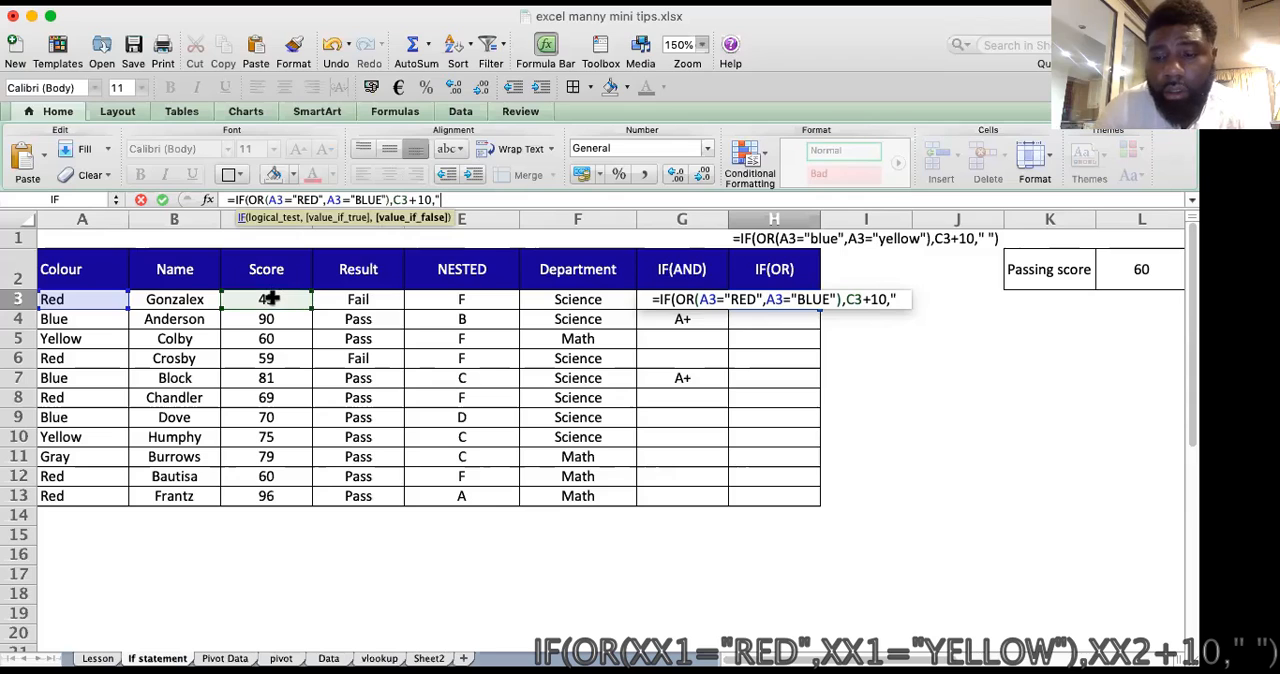
pyautogui.write(' ")')
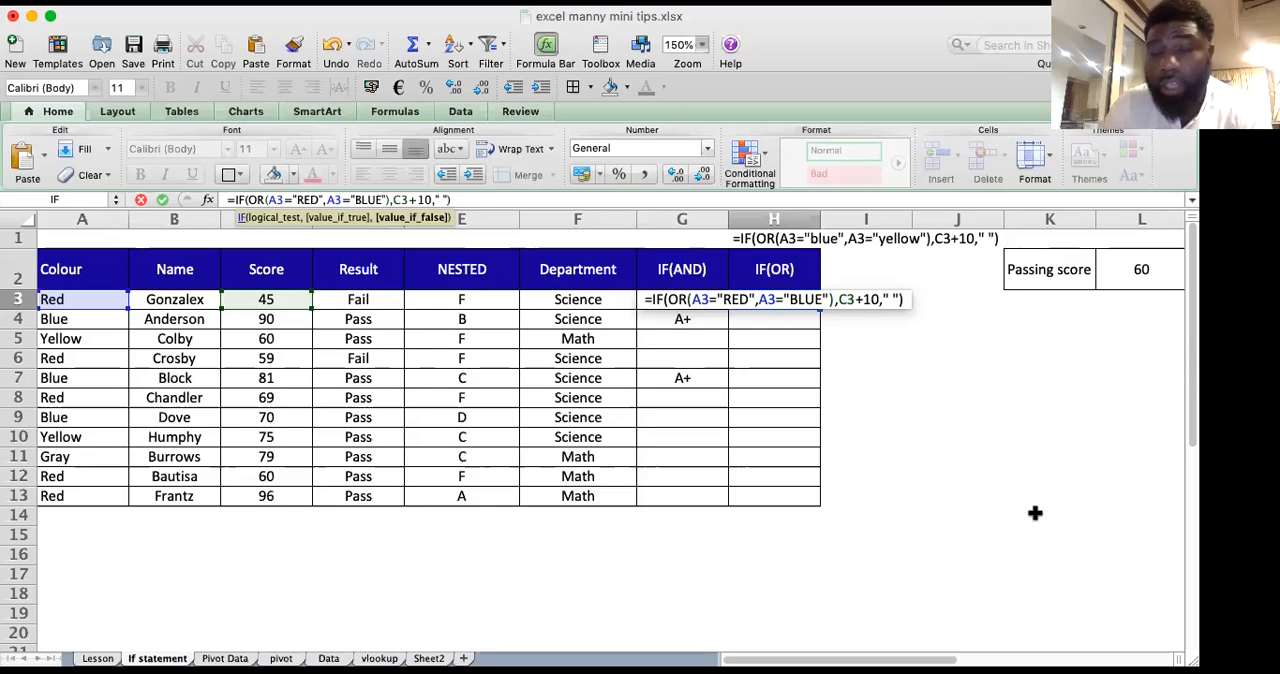
pyautogui.press('Return')
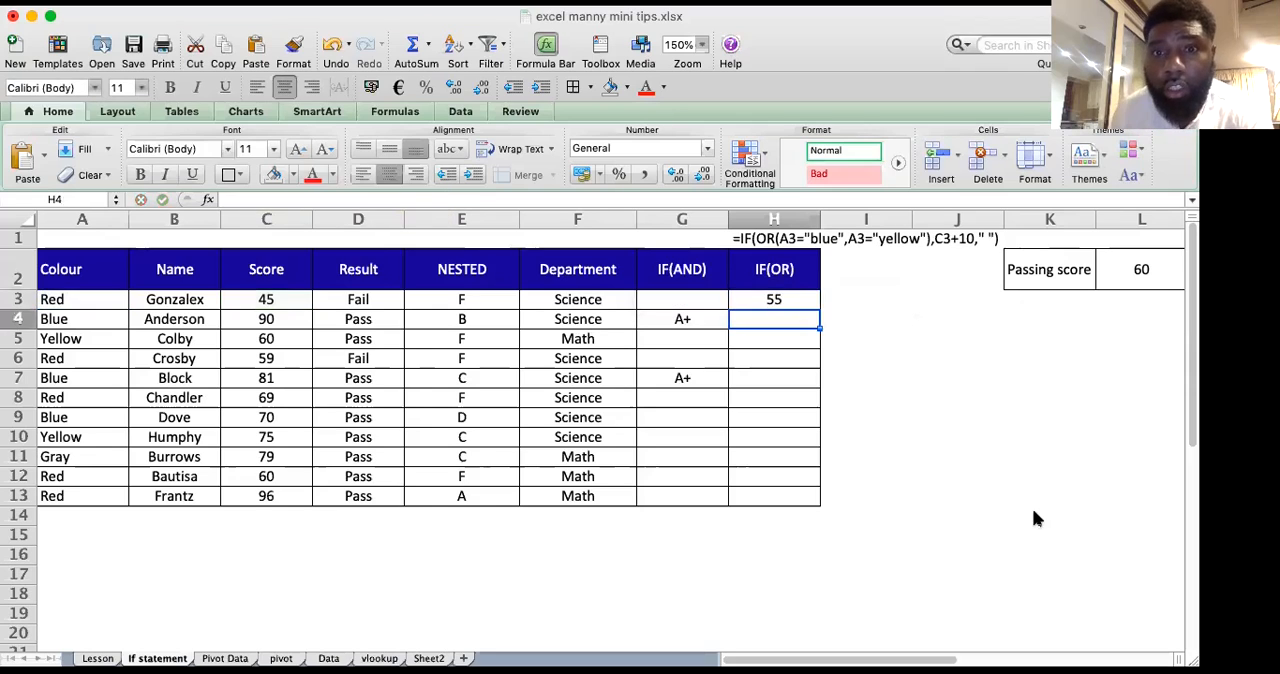
pyautogui.click(793, 300)
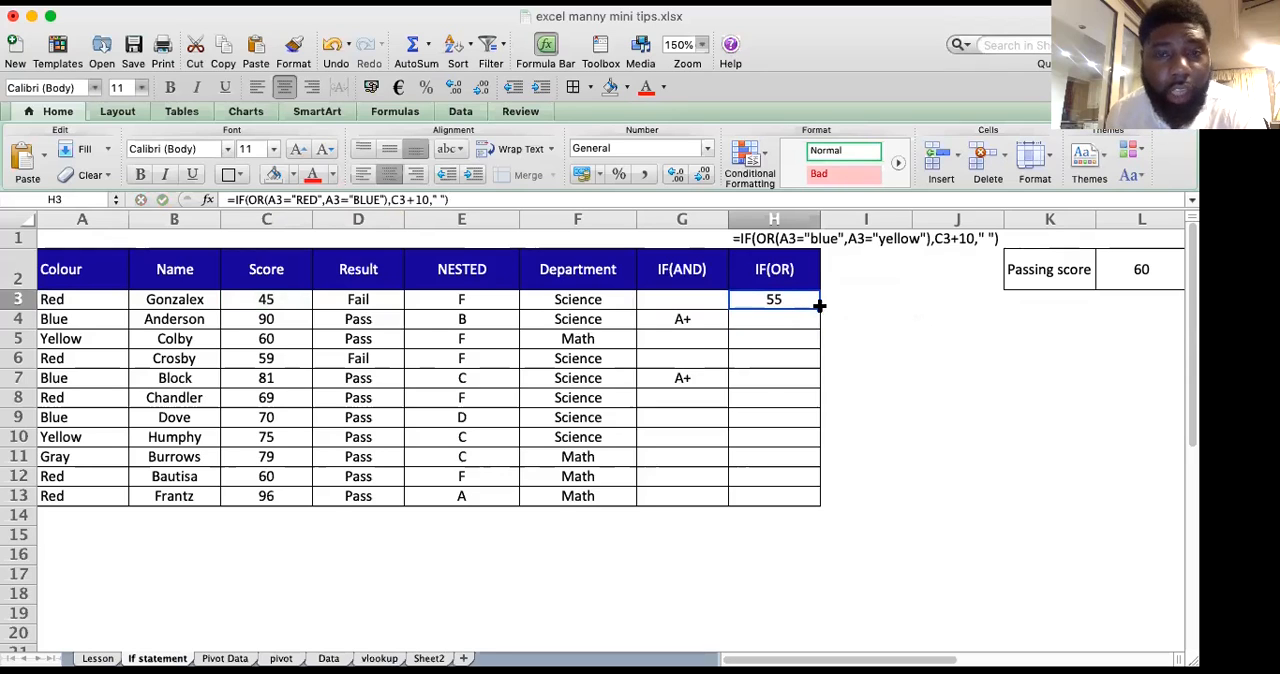
pyautogui.click(240, 298)
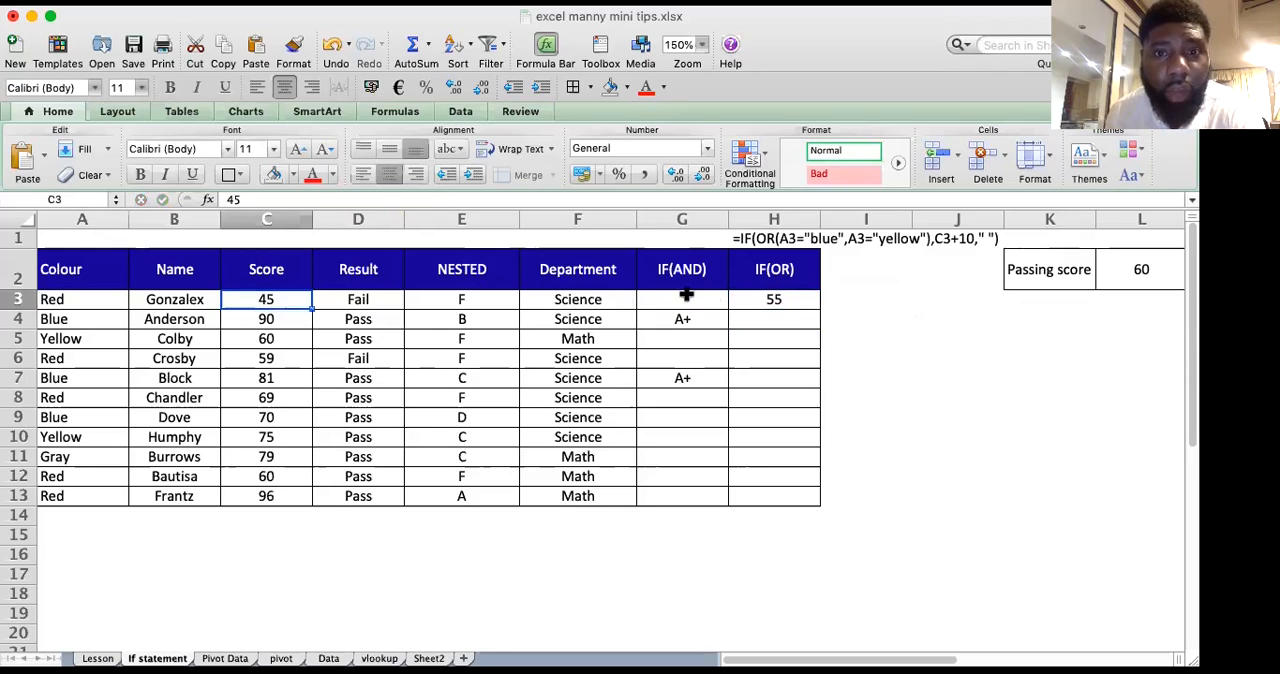
pyautogui.click(776, 300)
pyautogui.moveTo(819, 311); pyautogui.dragTo(820, 515)
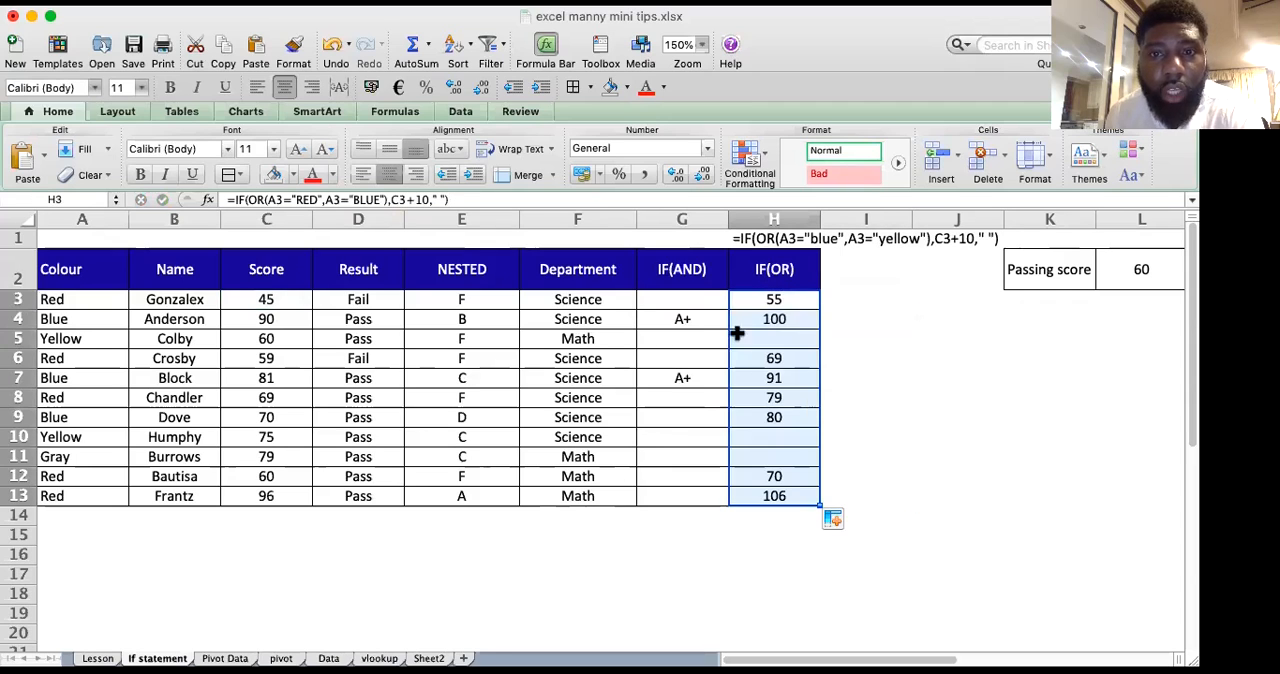
# Step: Check the IF(OR) results in rows 4, 9, 12 and 13 against the matching Colour and Score entries
pyautogui.click(768, 324)
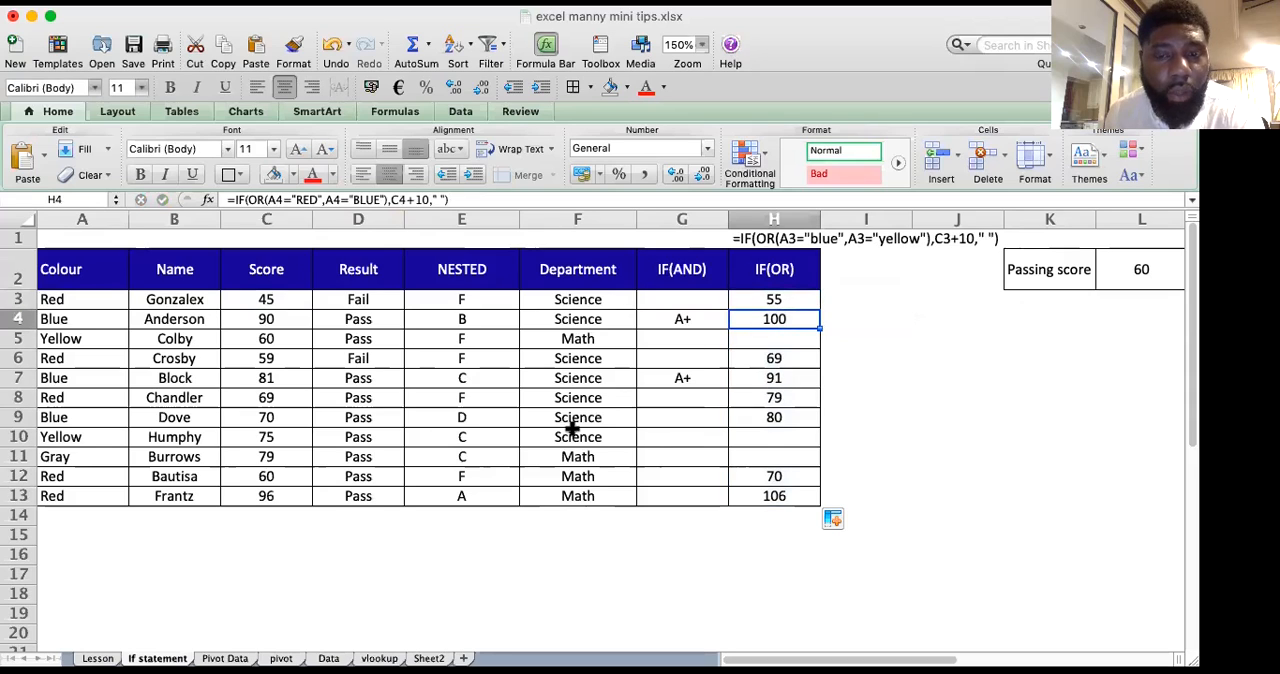
pyautogui.click(788, 498)
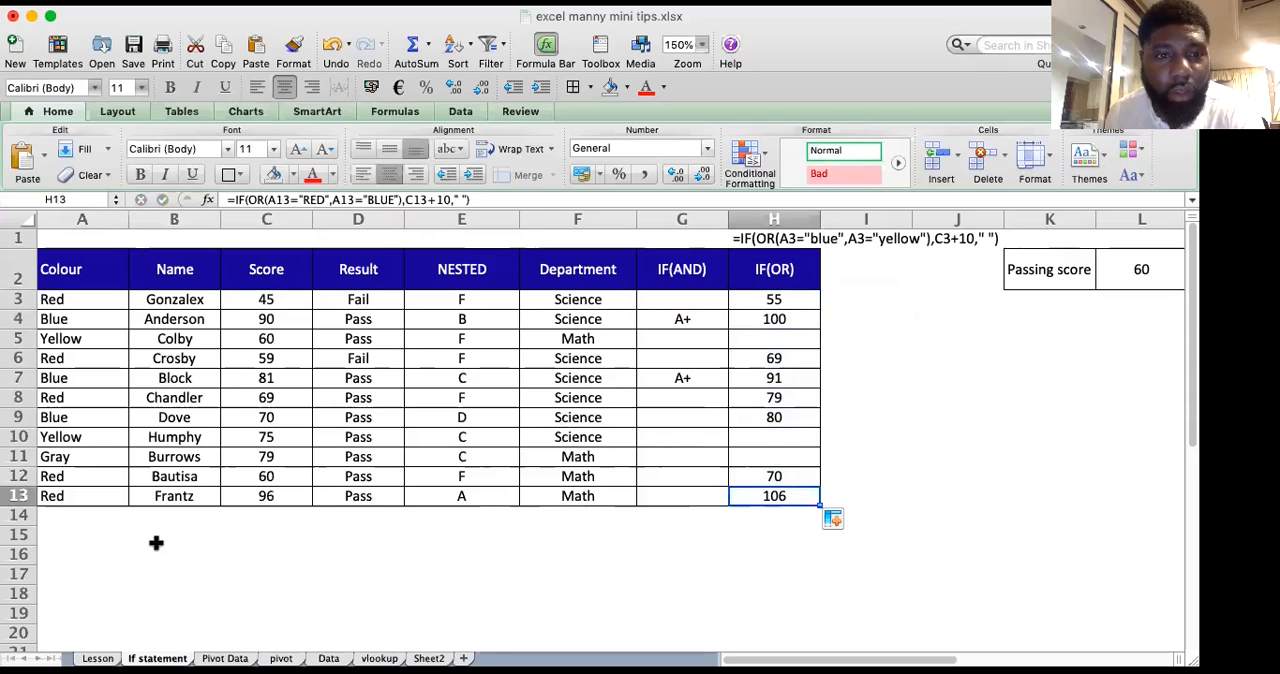
pyautogui.click(262, 498)
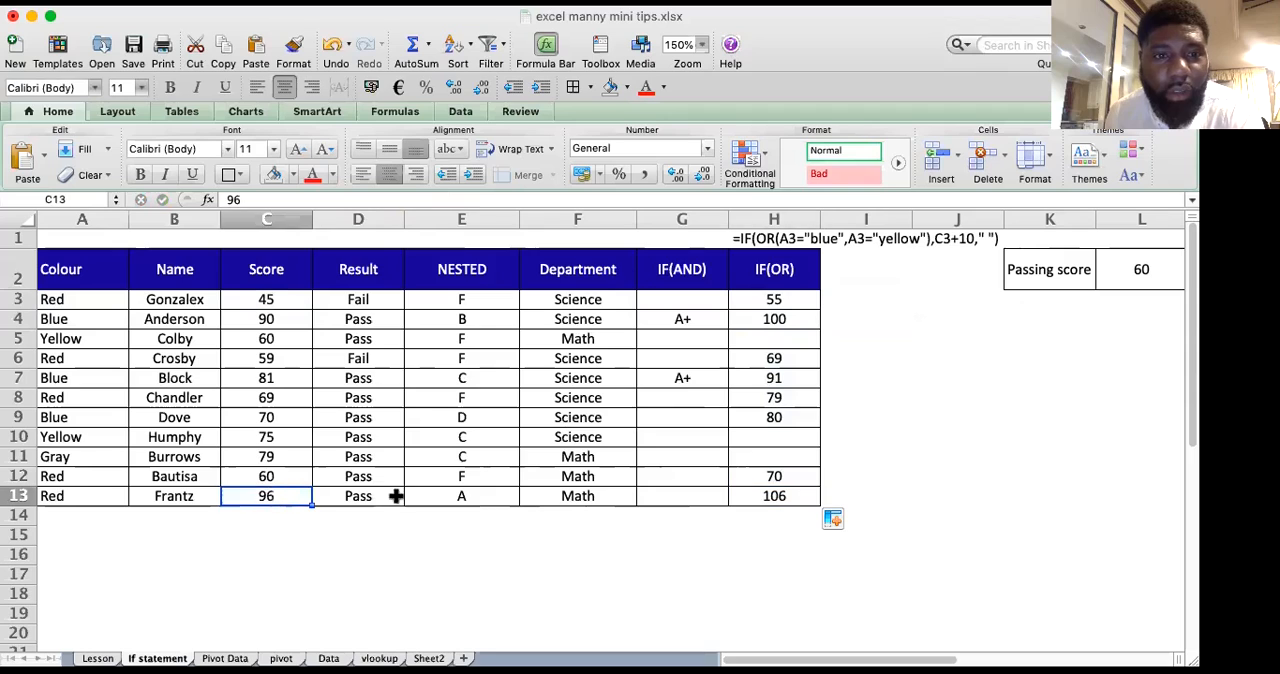
pyautogui.click(773, 496)
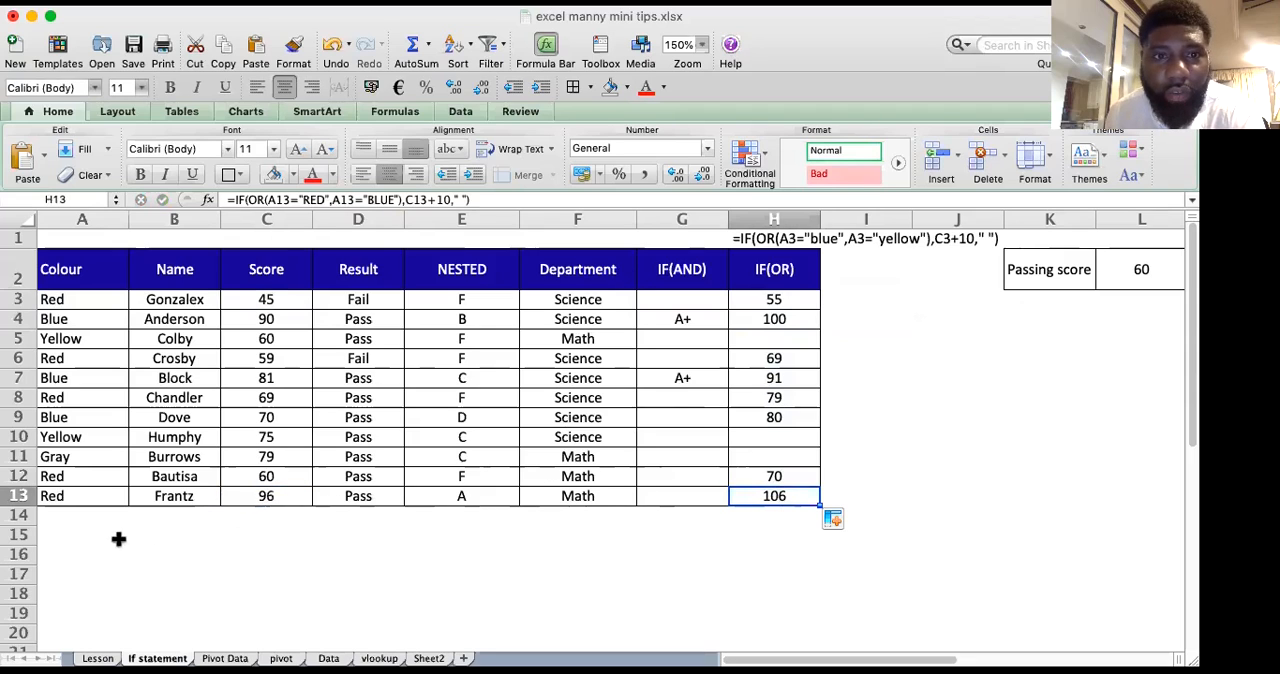
pyautogui.click(786, 473)
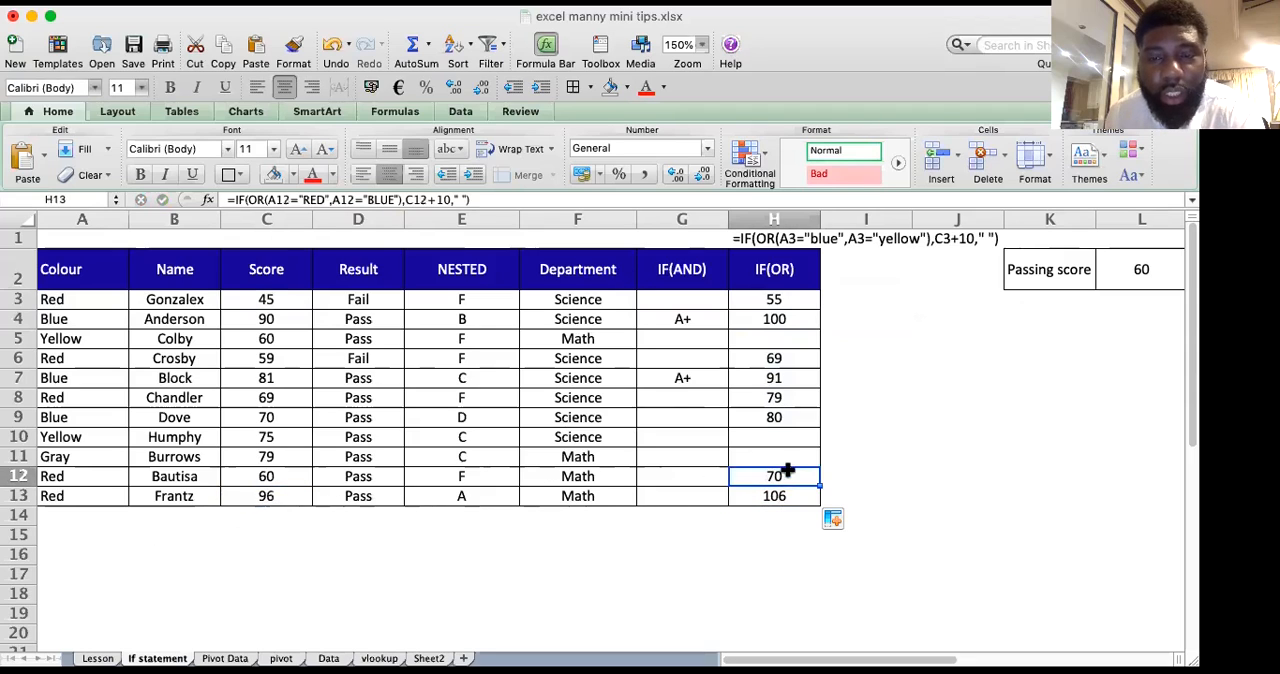
pyautogui.click(767, 416)
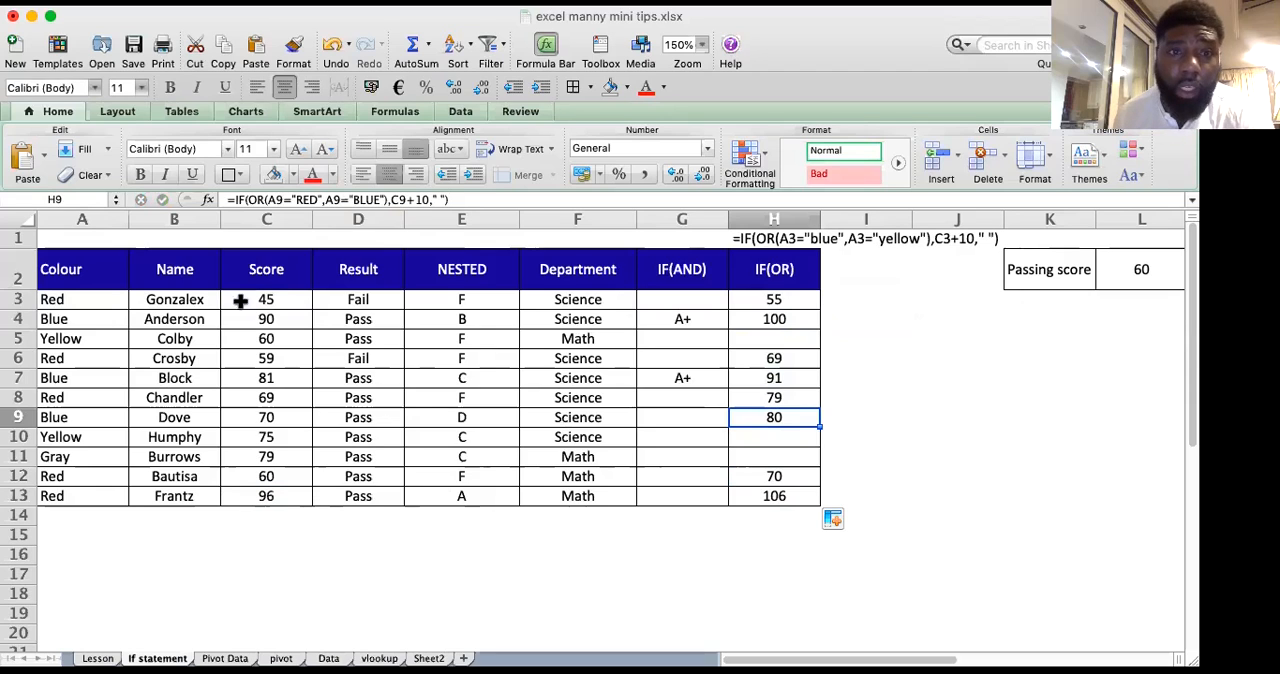
# Step: Review the finished formulas in the Result, NESTED, IF(AND) and IF(OR) columns
pyautogui.click(367, 301)
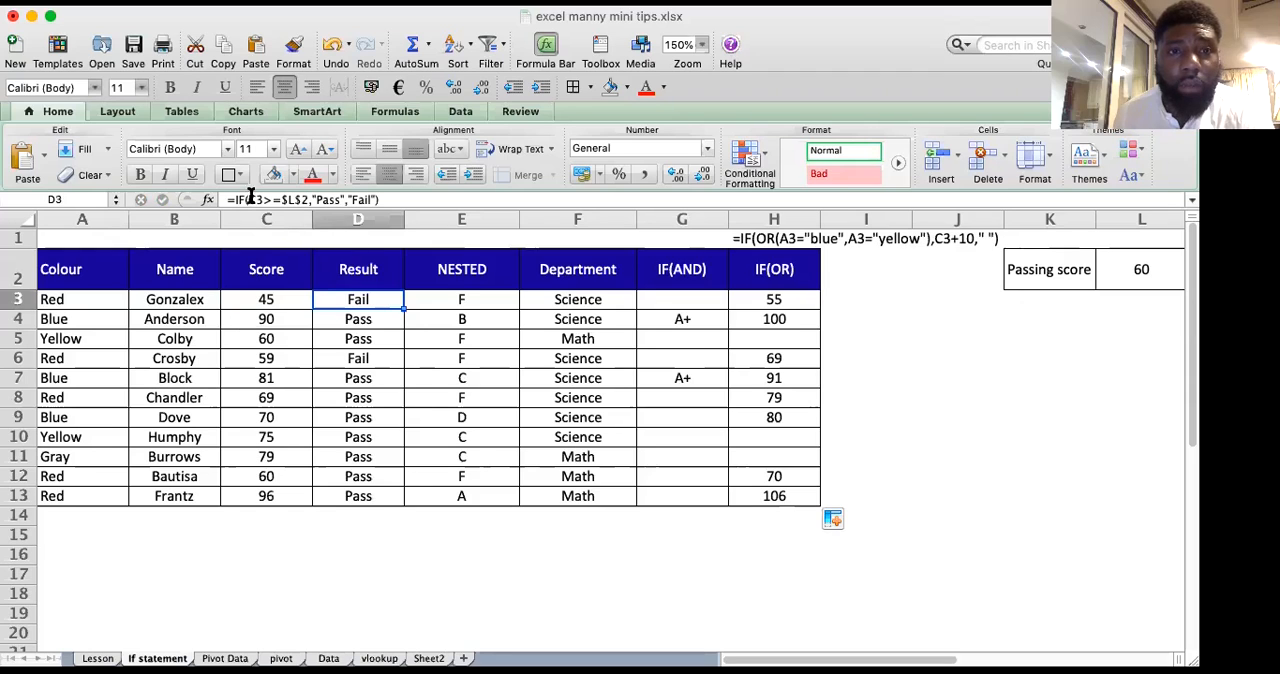
pyautogui.click(489, 299)
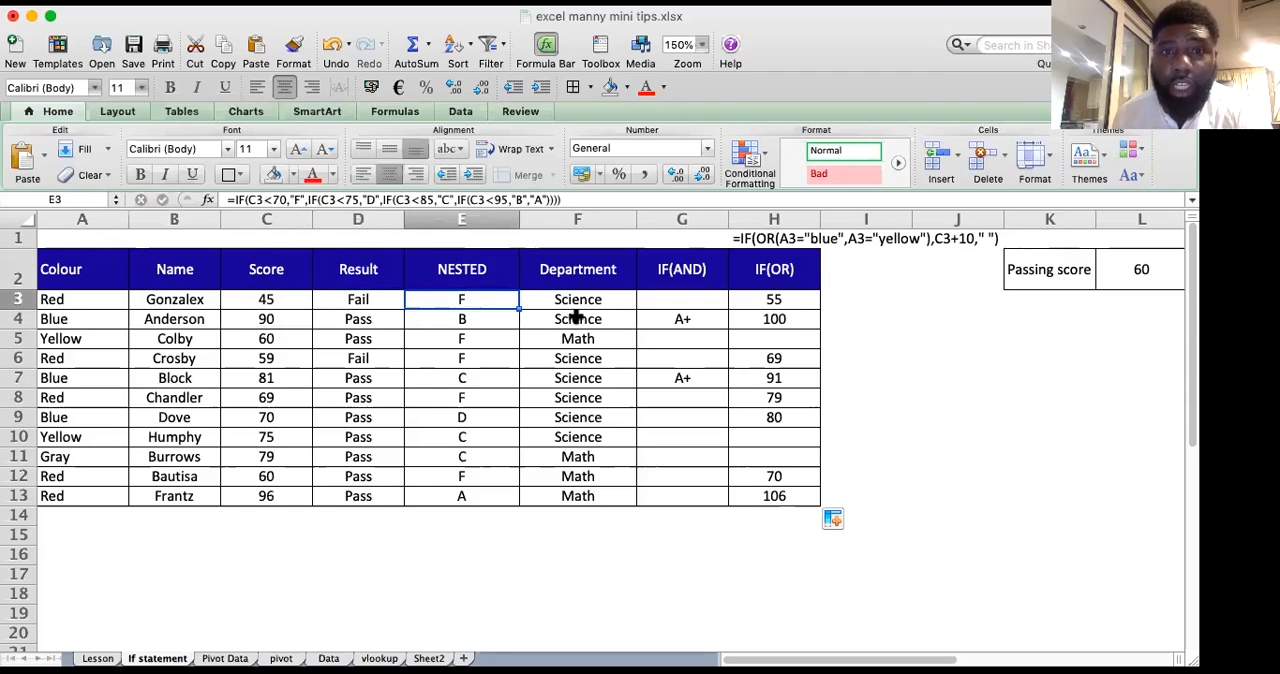
pyautogui.click(682, 300)
pyautogui.click(760, 316)
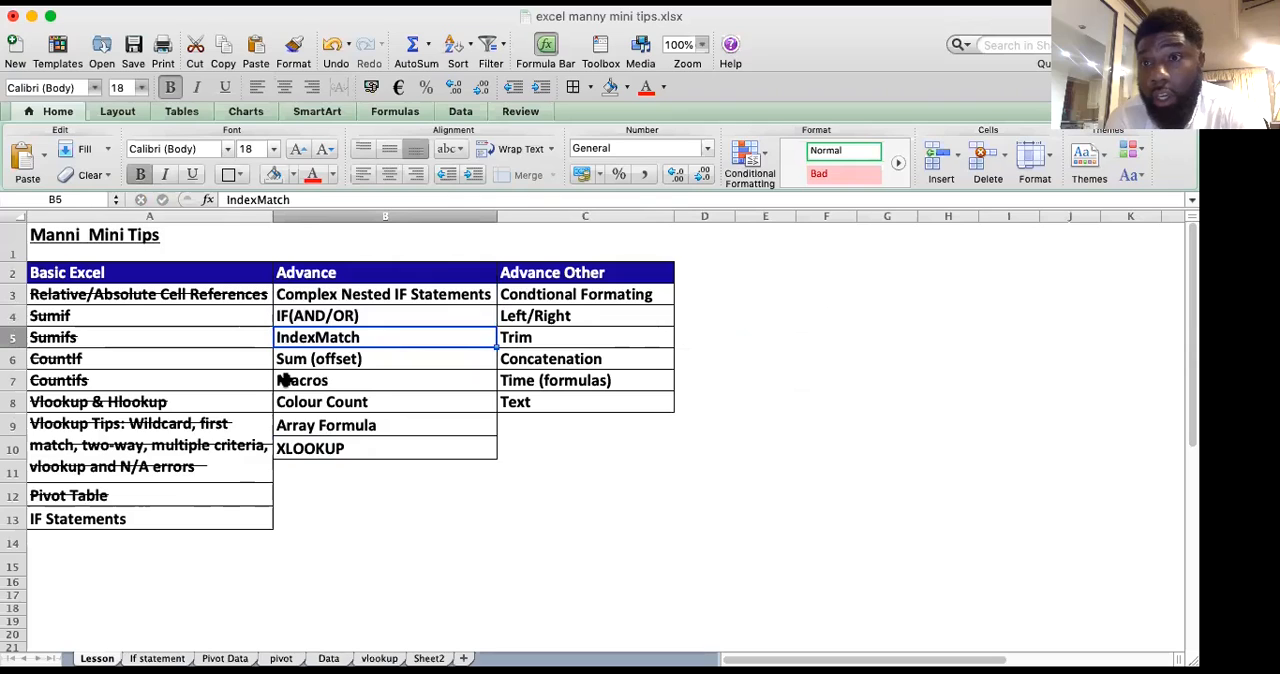